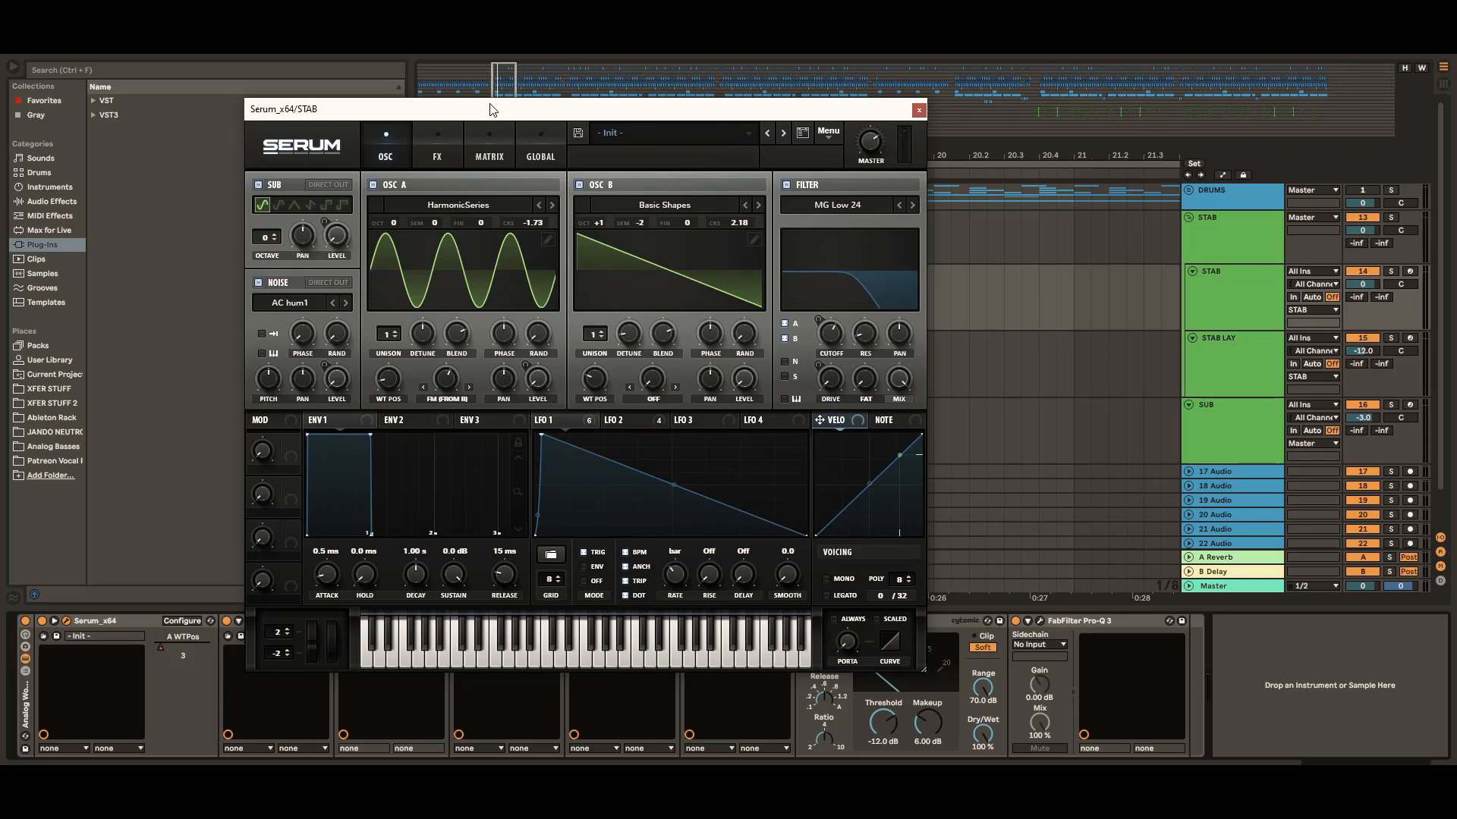
Select the first clip on the STAB track and audition the stab, keeping the synth window clear of the clip and centred again.
left_click_drag(494, 110, 569, 59)
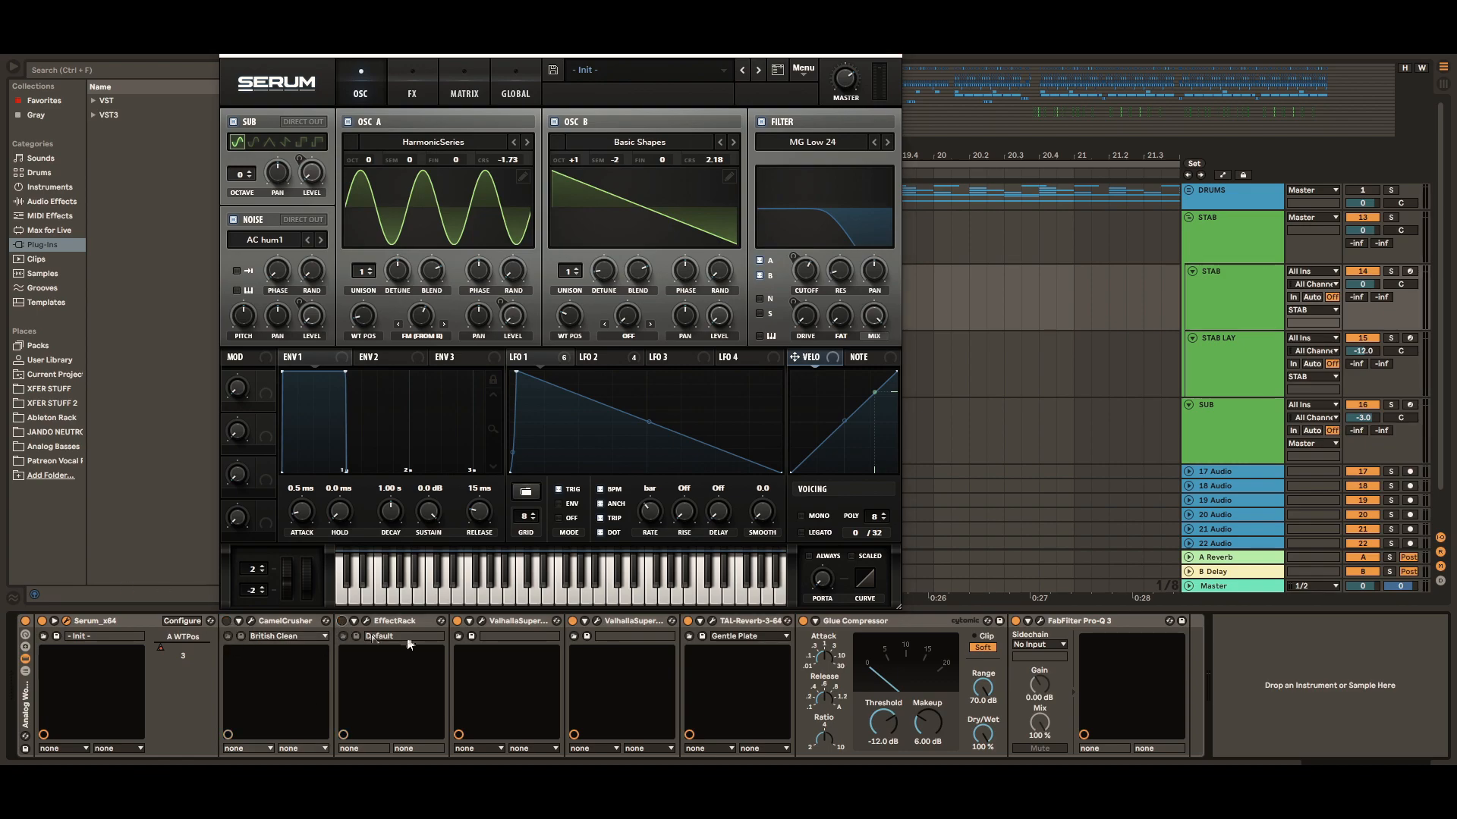
left_click_drag(701, 53, 335, 75)
left_click(599, 250)
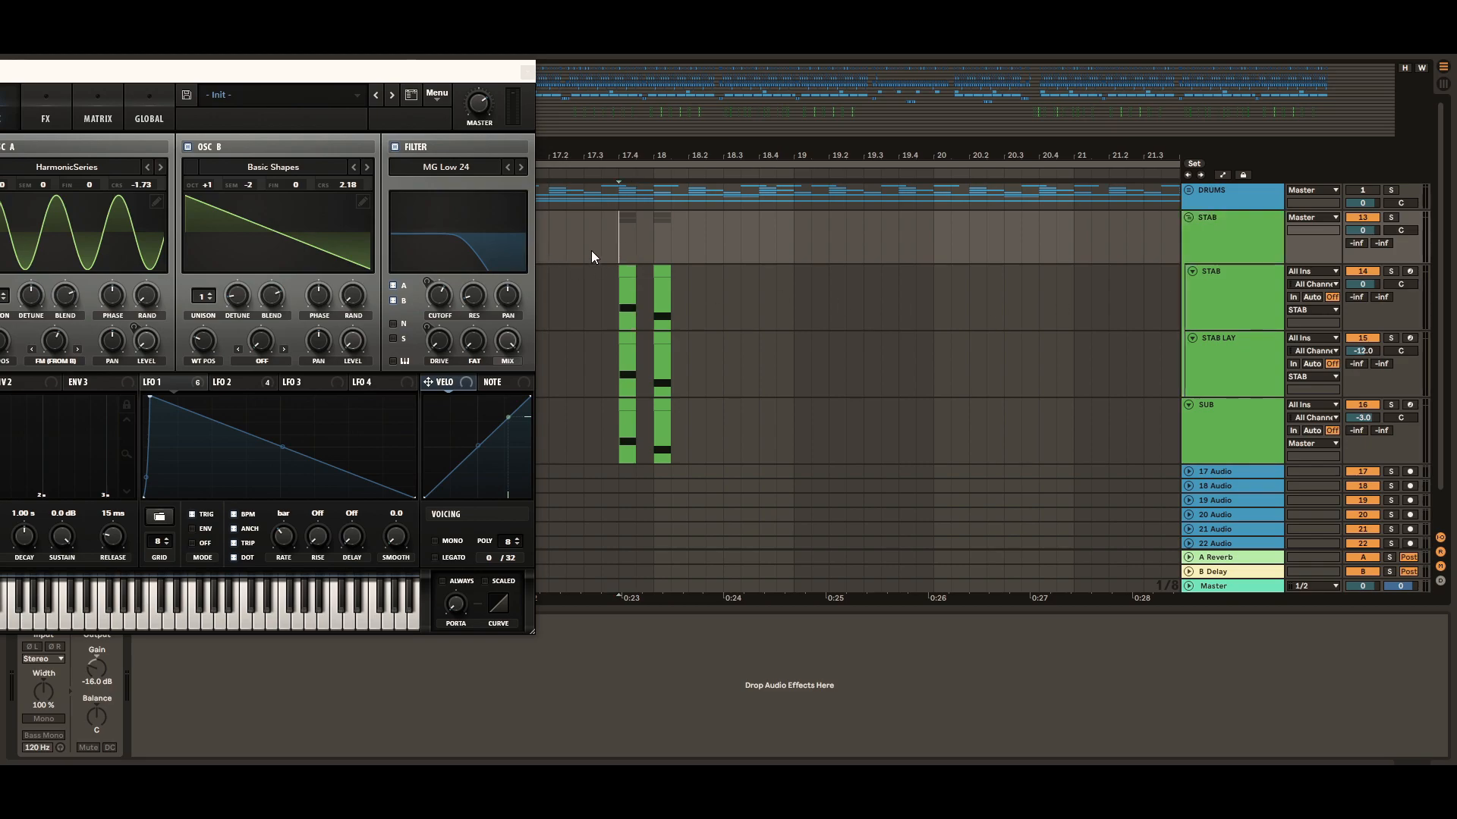
left_click(627, 303)
scroll(643, 315, "left", 5)
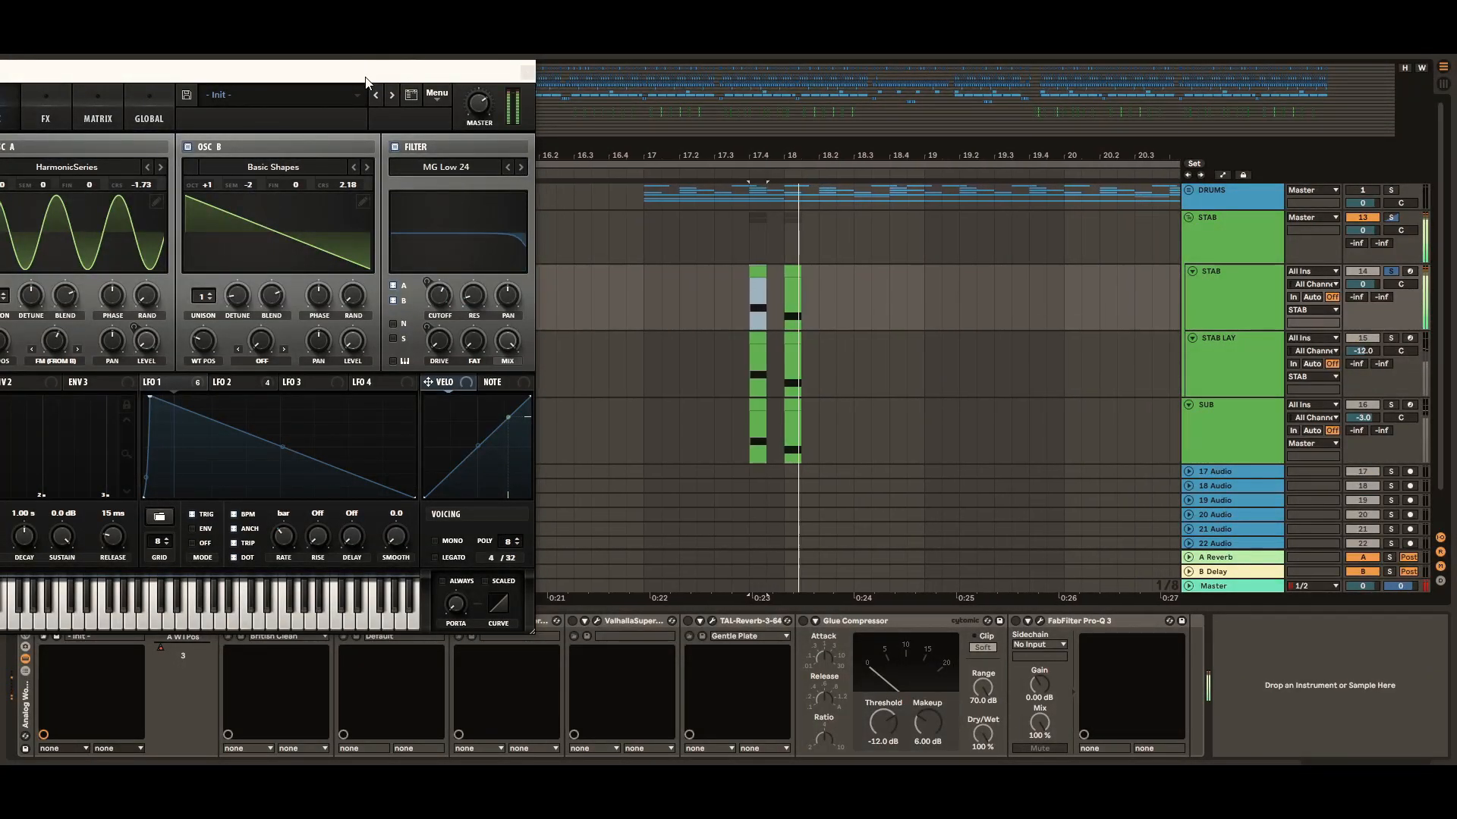
left_click_drag(364, 79, 827, 101)
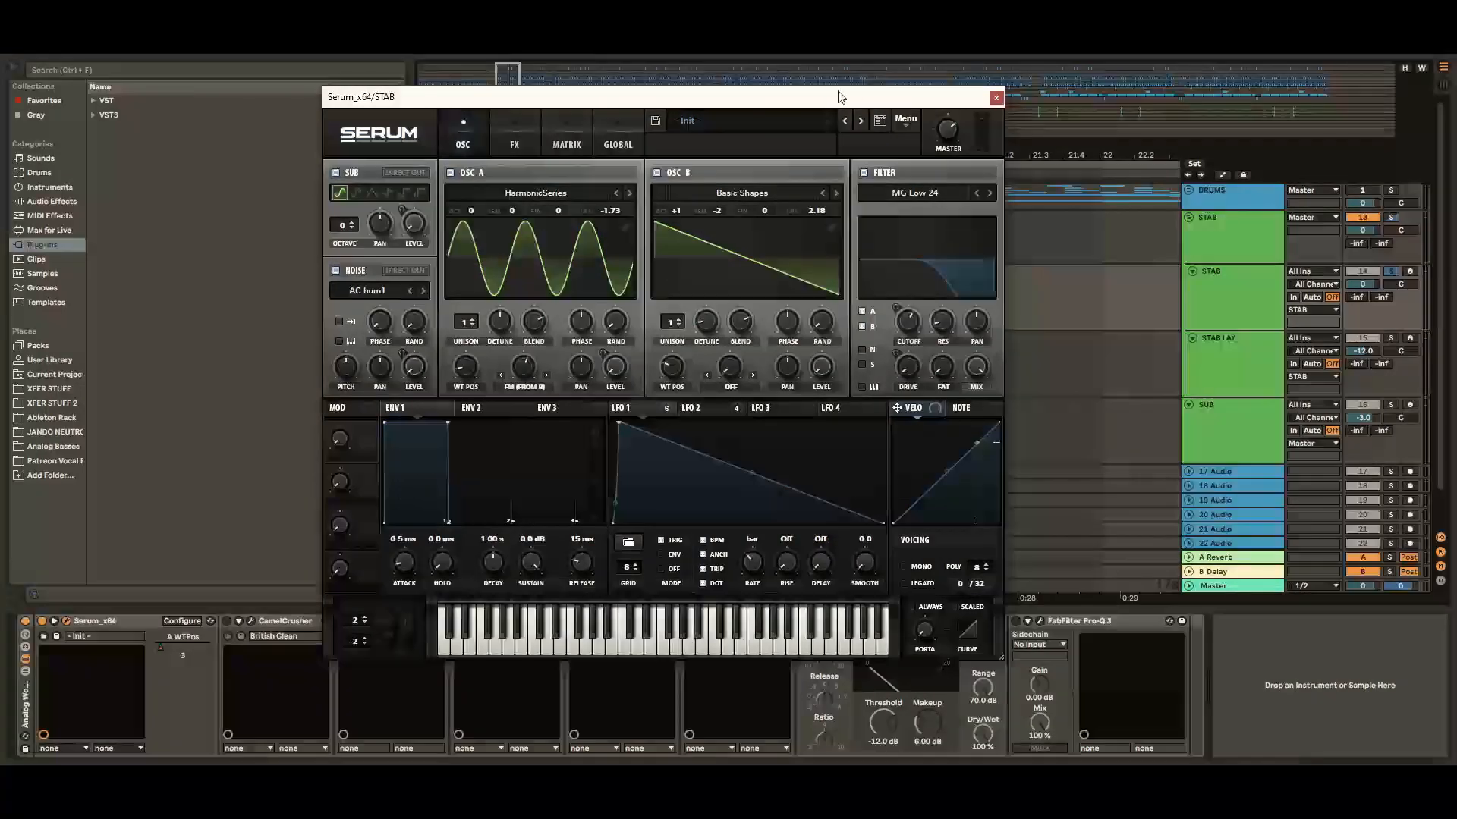
left_click_drag(576, 102, 617, 82)
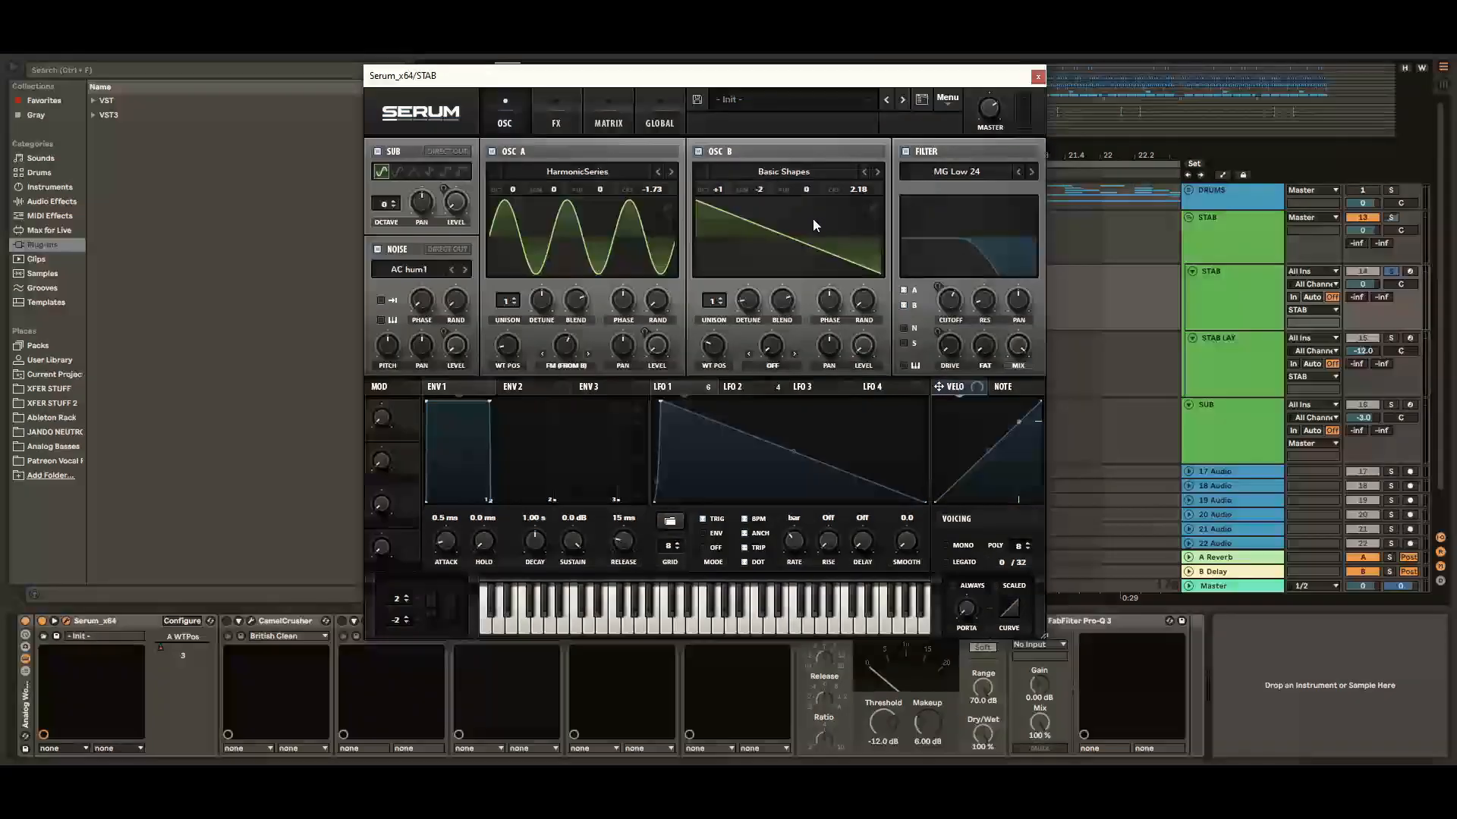
Show the oscillator wavetables in 3D view and choose FM (from B) as OSC A's warp mode.
mouse_move(773, 238)
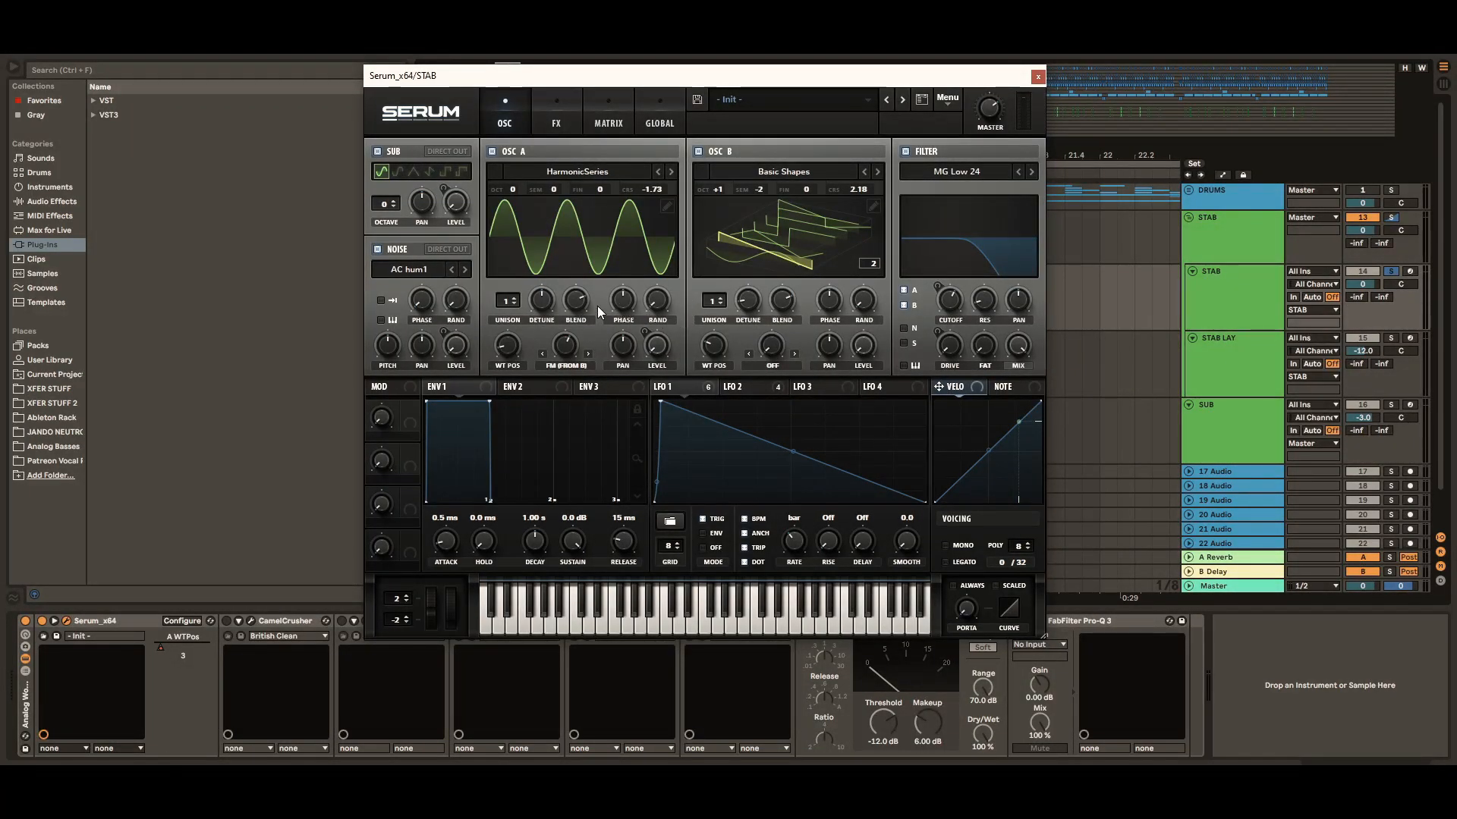
left_click(567, 220)
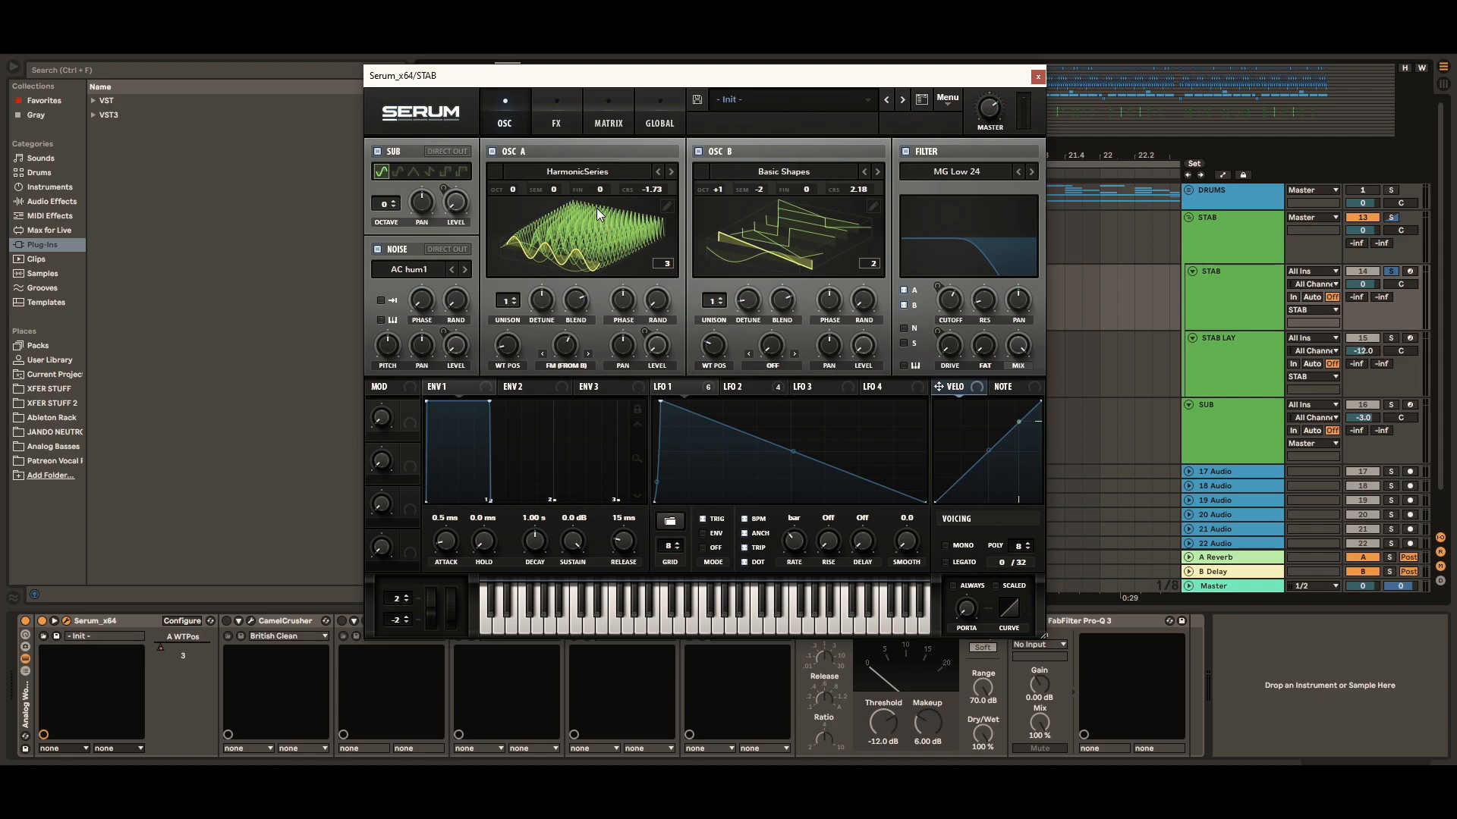
left_click(648, 194)
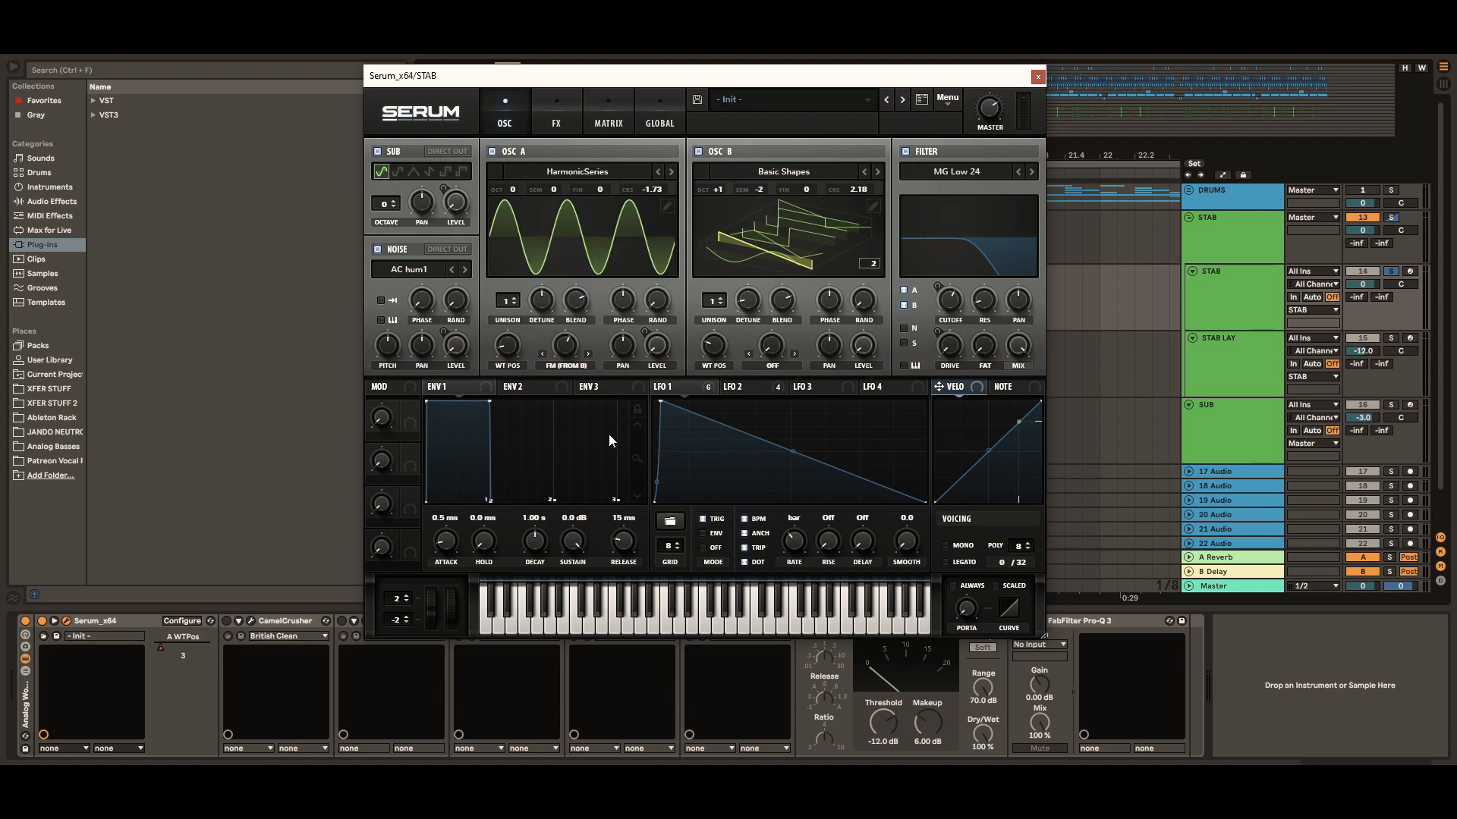
left_click(574, 367)
left_click(569, 692)
Examine OSC A's HarmonicSeries wavetable in 3D view, its warp mode list and its wavetable position.
left_click(584, 243)
left_click(566, 365)
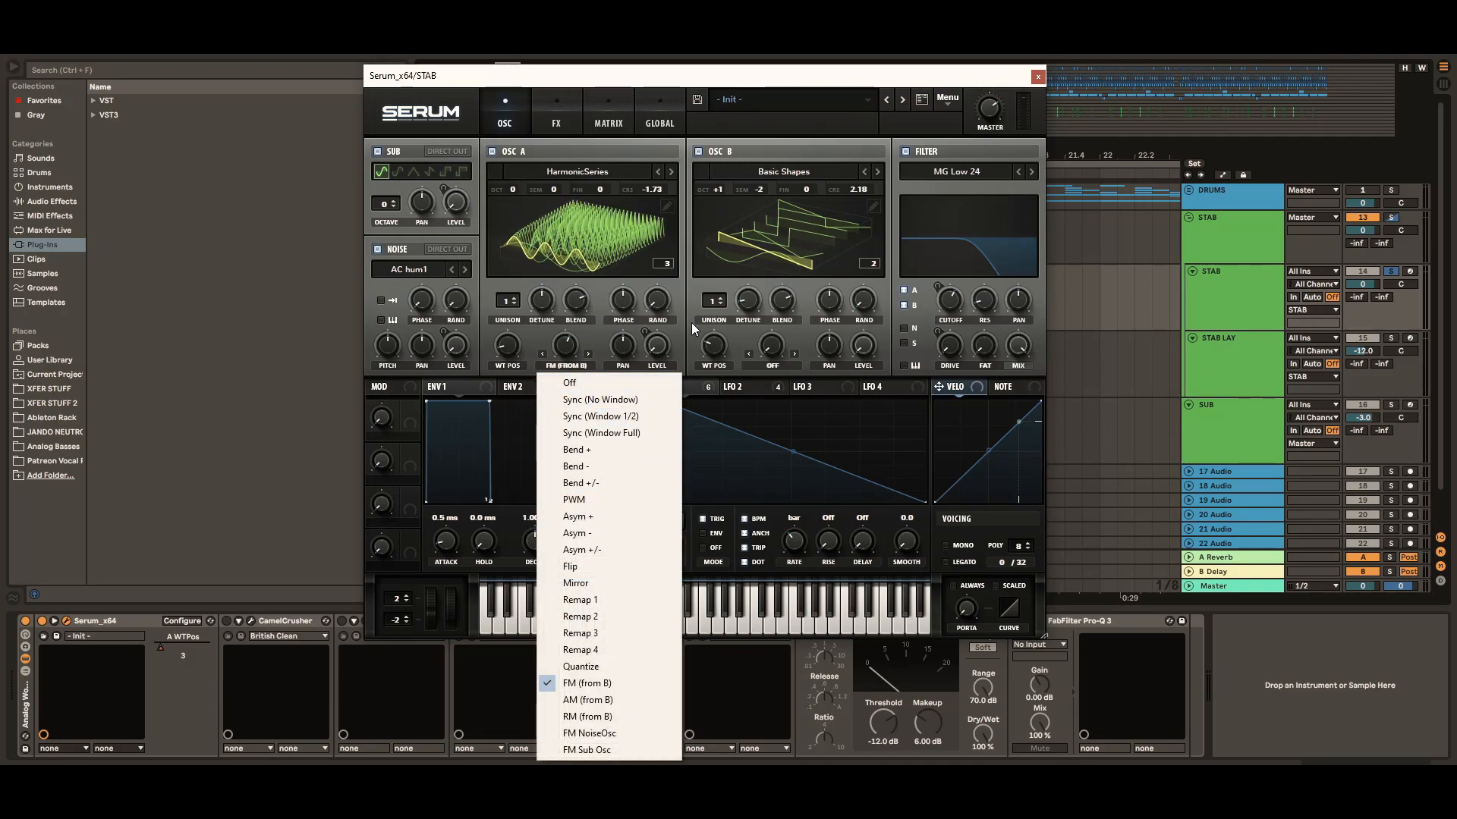
left_click(615, 250)
left_click(576, 246)
left_click(602, 235)
left_click(576, 252)
left_click(578, 250)
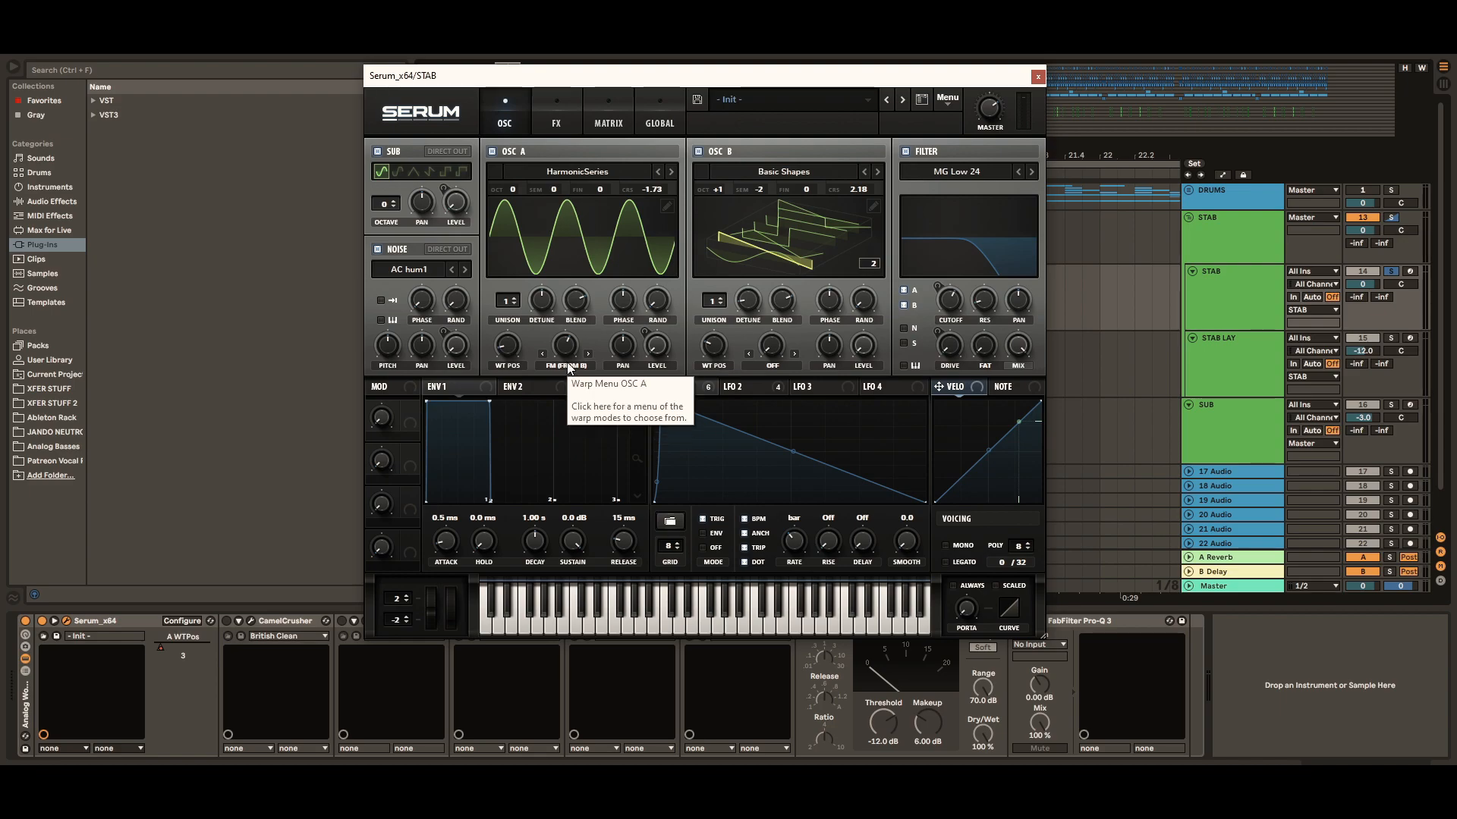
left_click(576, 232)
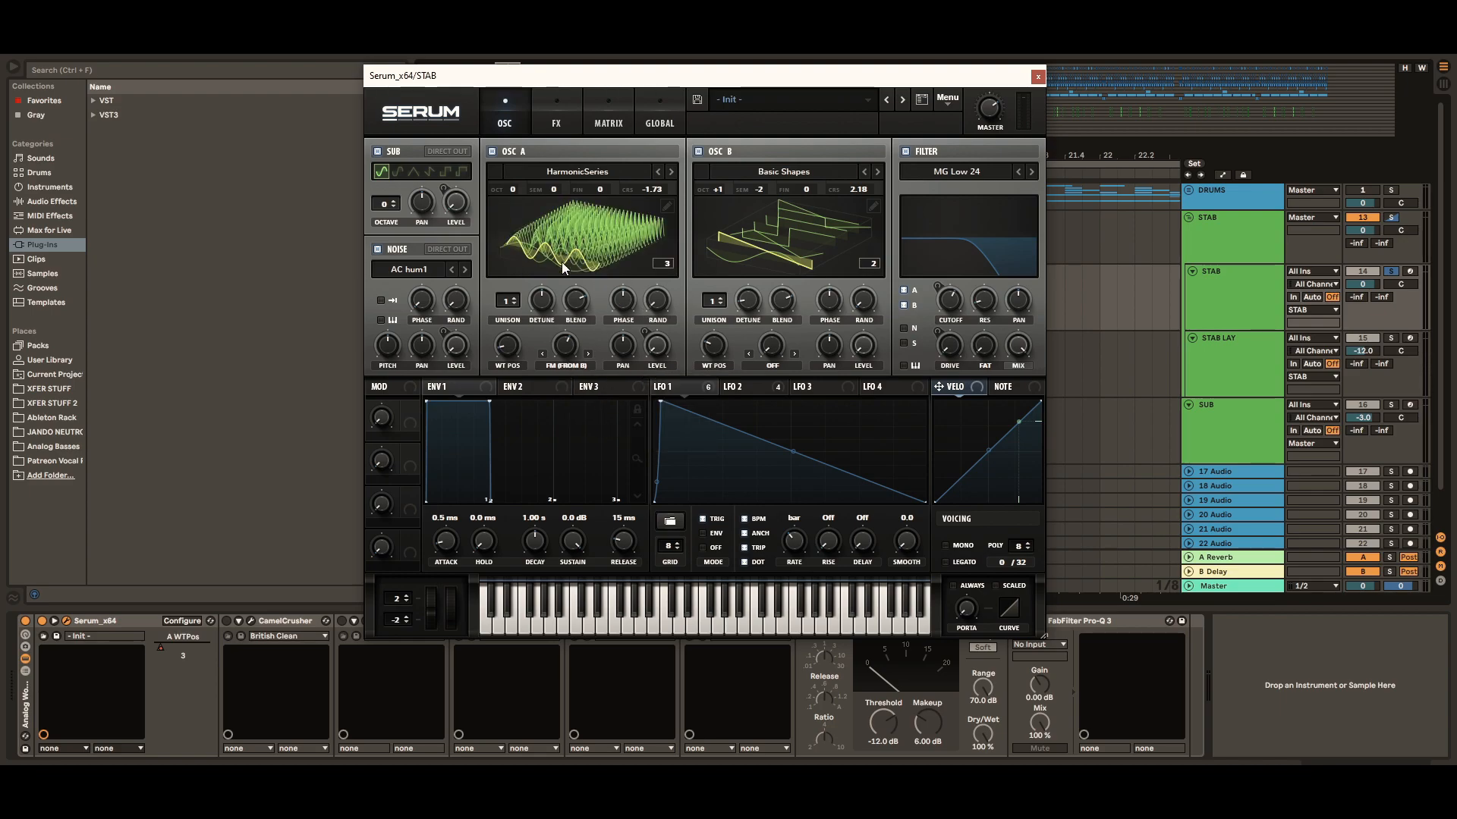
mouse_move(514, 360)
left_click_drag(515, 361, 473, 458)
left_click(534, 252)
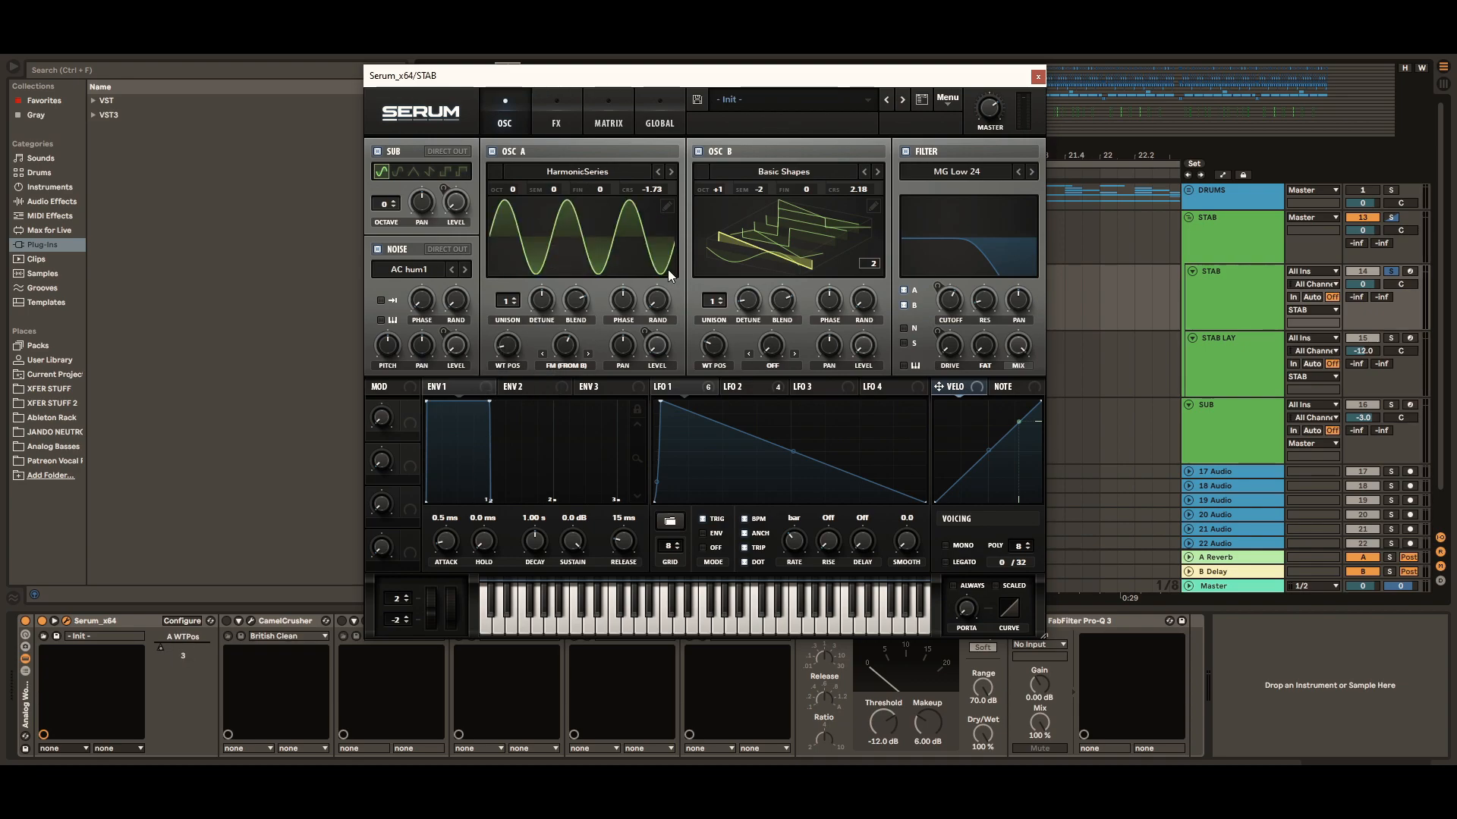
Inspect OSC B's Basic Shapes wavetable in 3D view, its wavetable categories and its wavetable position.
left_click(766, 209)
left_click(751, 226)
left_click(784, 171)
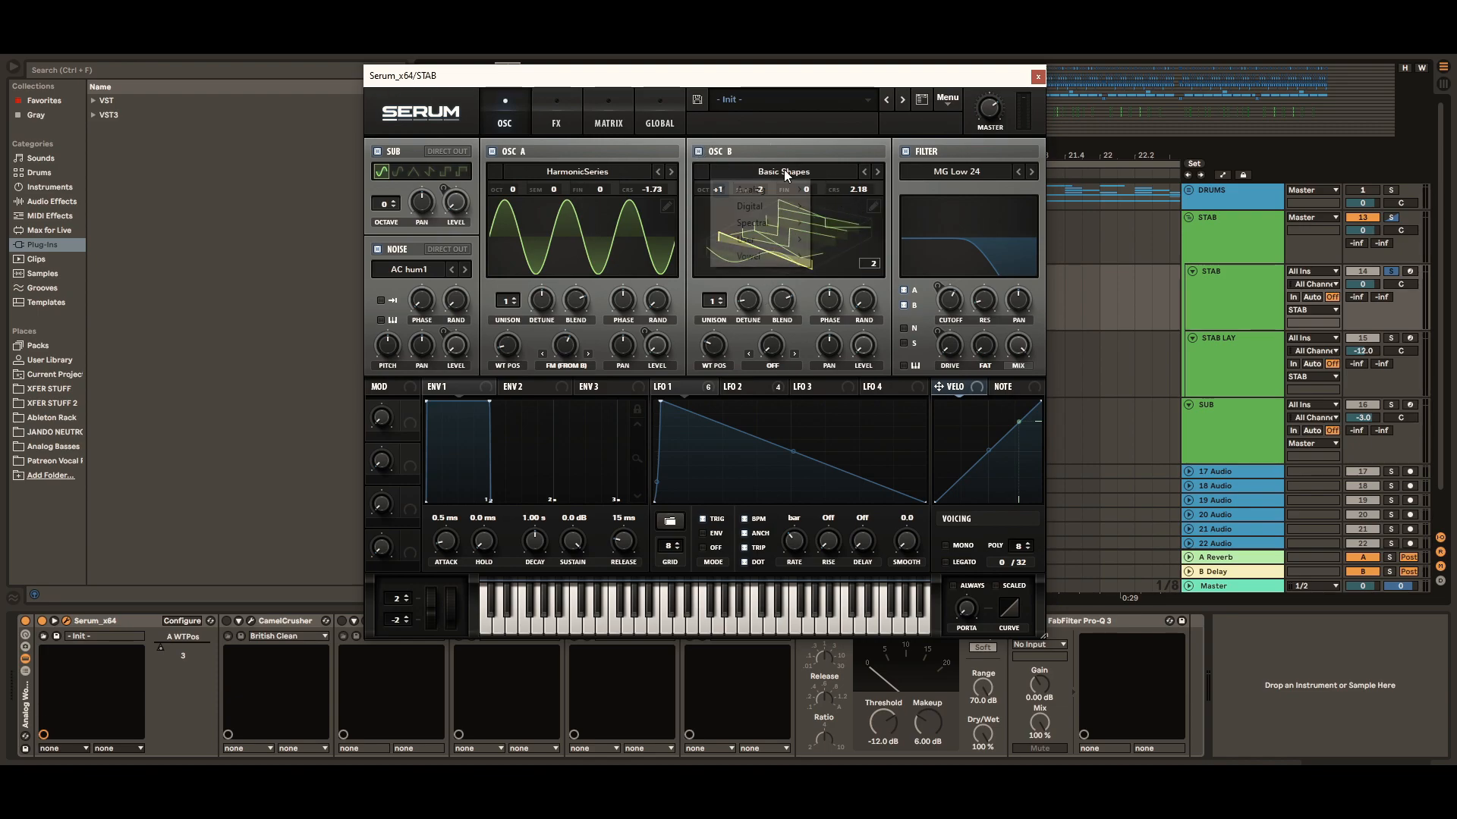
left_click(827, 209)
mouse_move(713, 355)
left_click(763, 235)
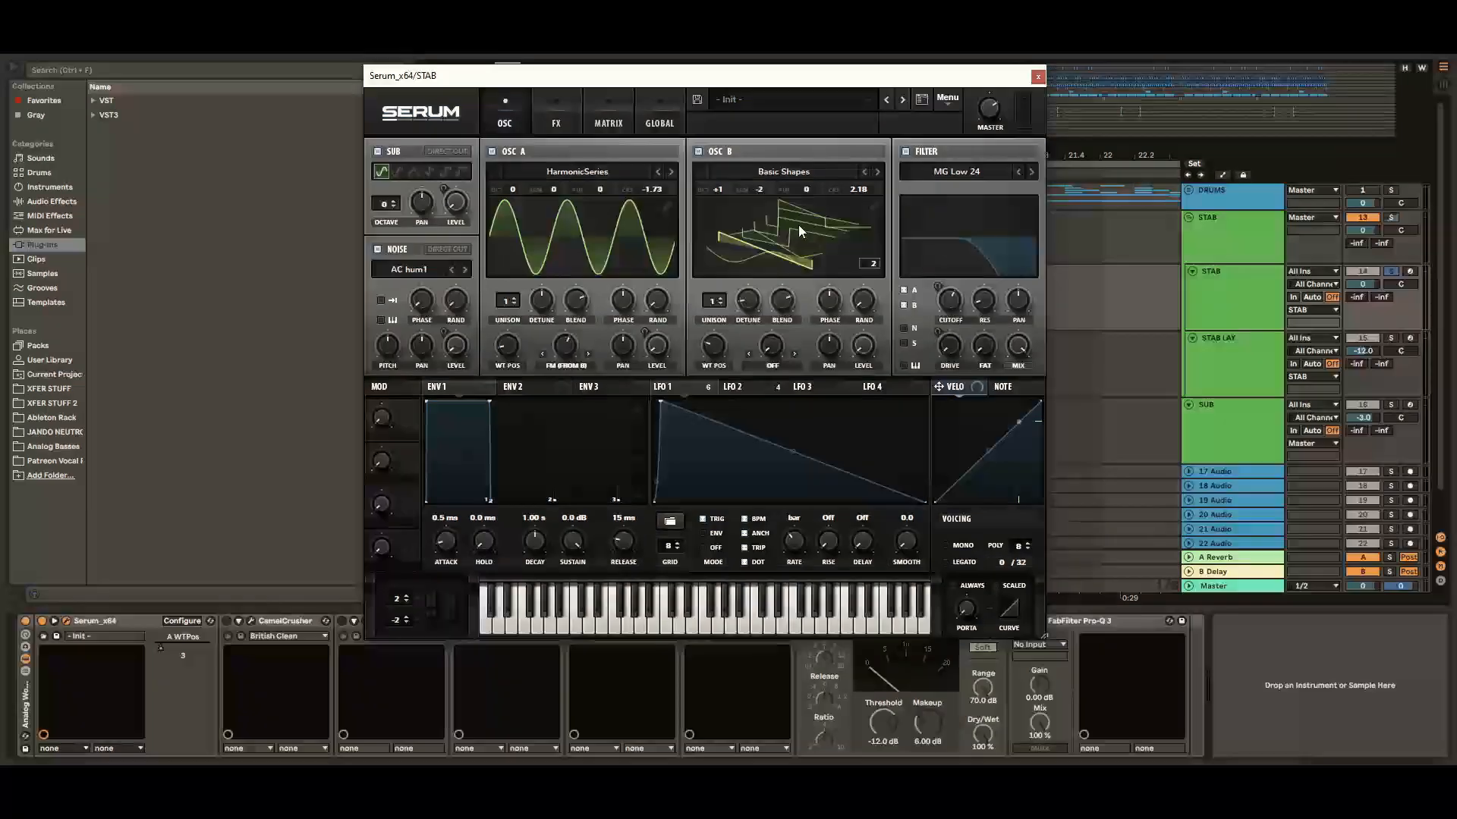
left_click(695, 242)
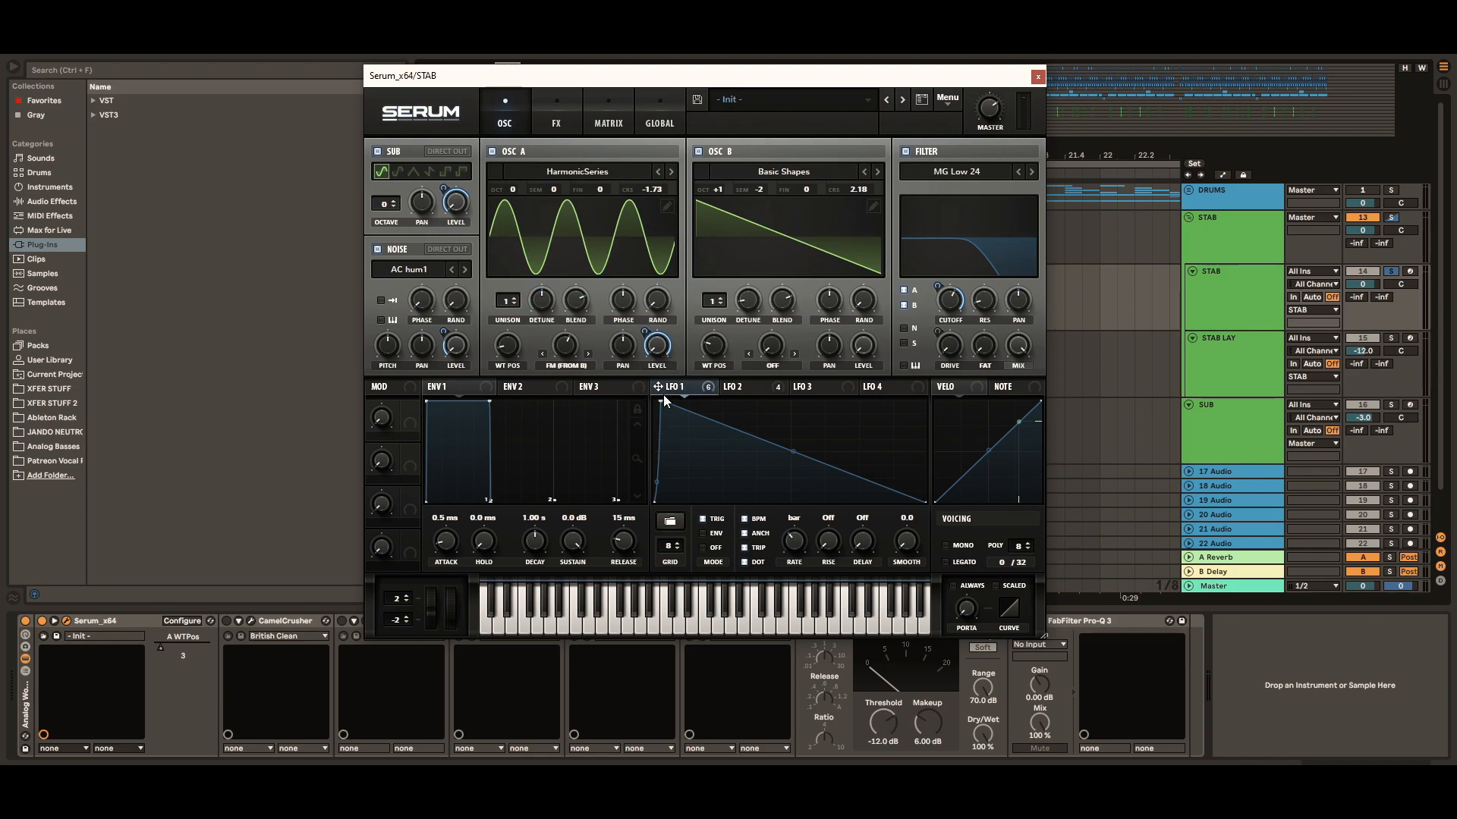
Review OSC A's level modulation and FM (from B) warp amount, plus both oscillators' phase and unison controls.
left_click_drag(645, 333, 626, 363)
left_click(562, 365)
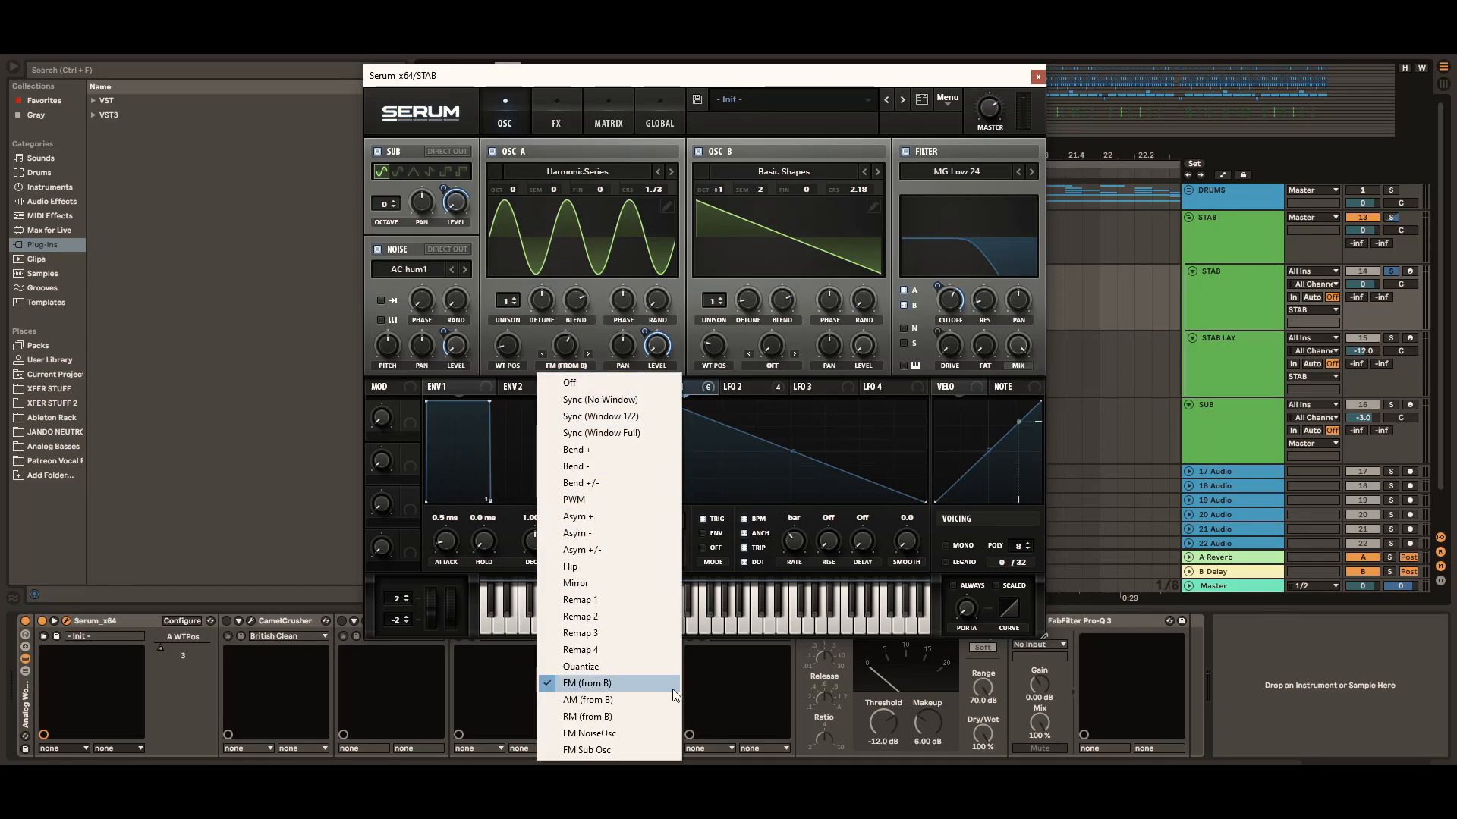
left_click(680, 344)
mouse_move(571, 349)
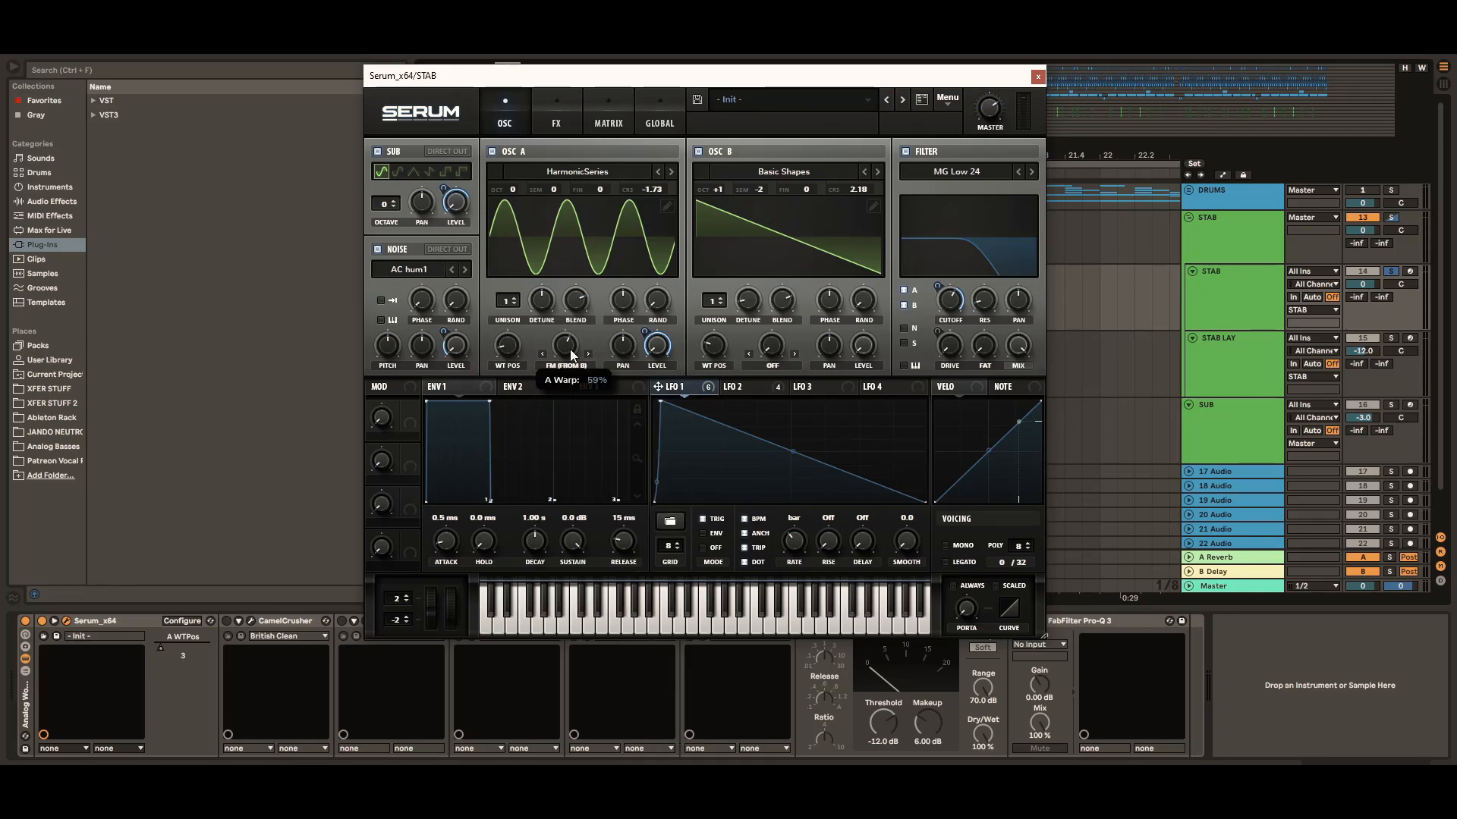
scroll(571, 349, "up", 1)
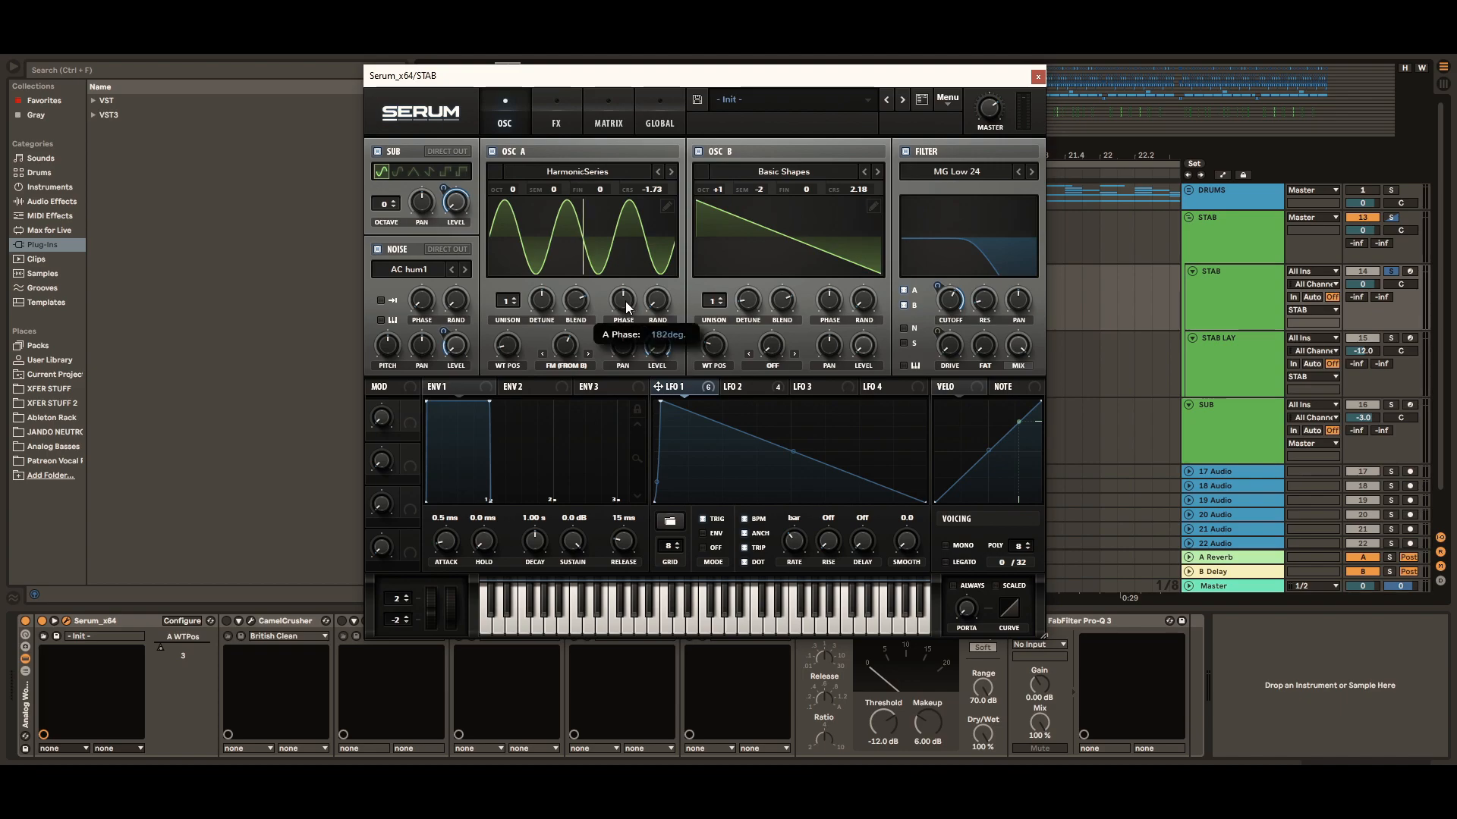
mouse_move(577, 304)
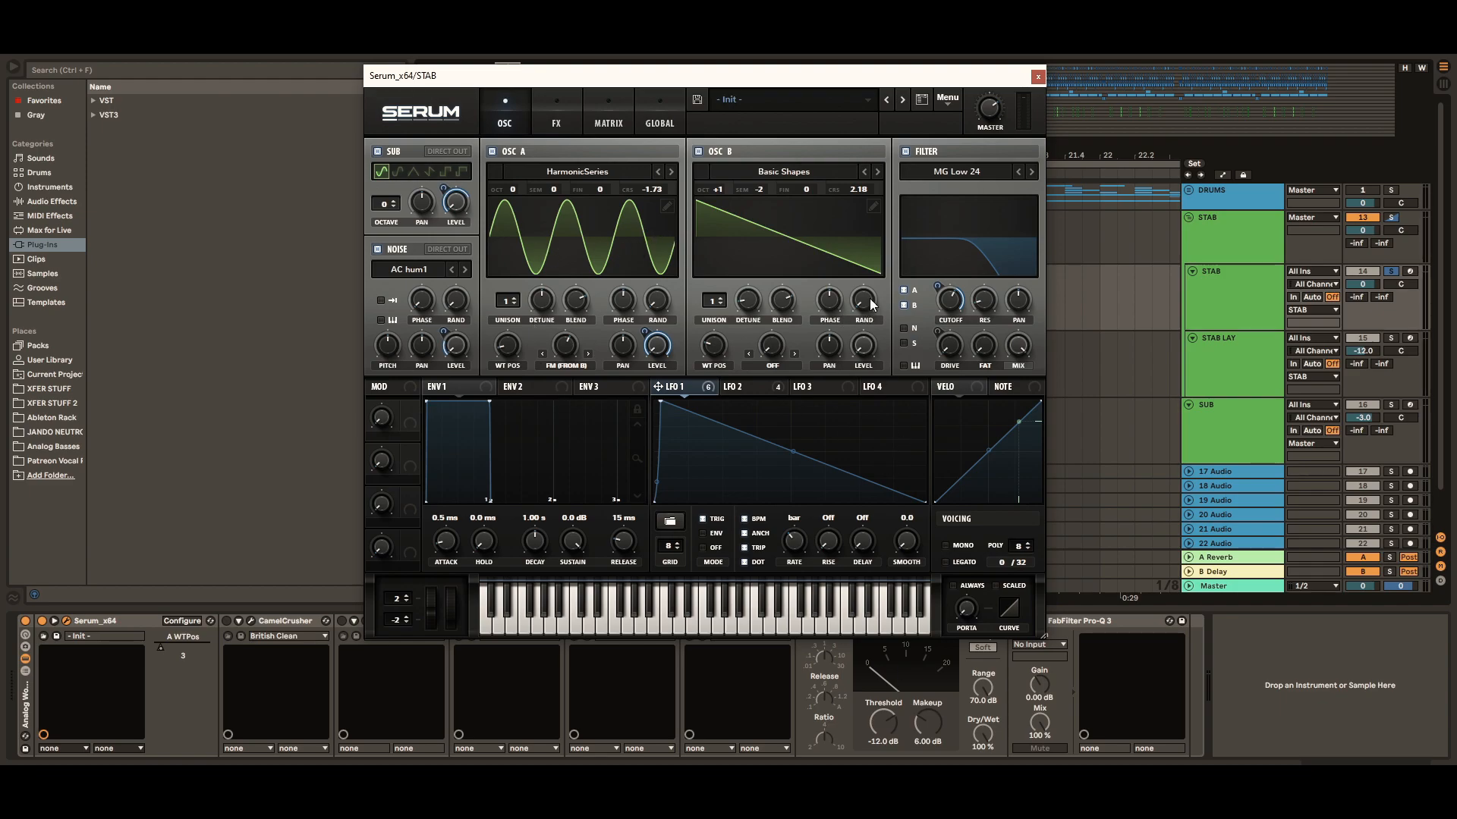
mouse_move(869, 313)
mouse_move(821, 303)
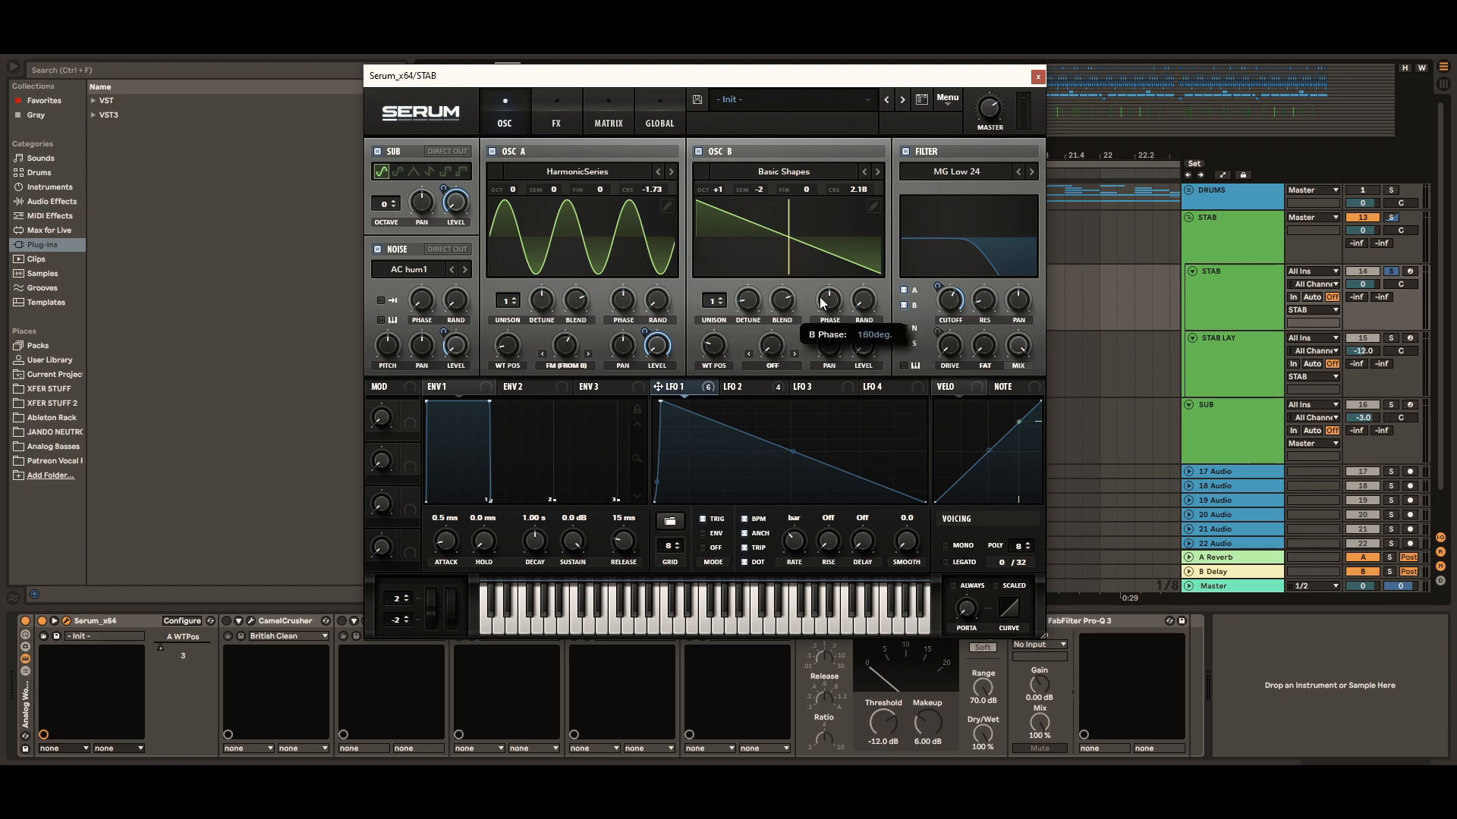
mouse_move(749, 311)
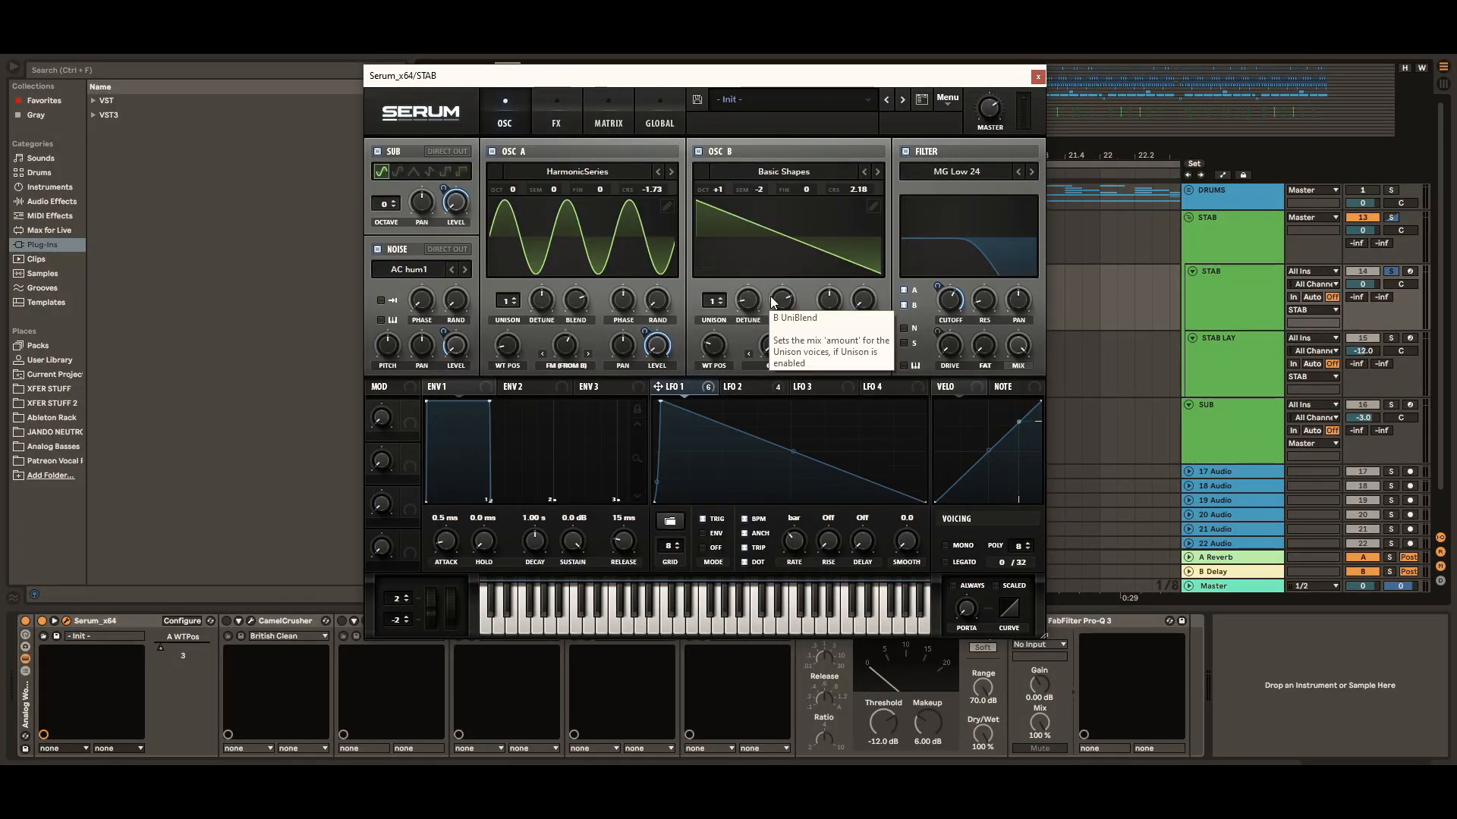
Set OSC A's coarse pitch to -1.87 and OSC B's coarse pitch to 2.09.
double_click(650, 190)
left_click_drag(653, 195, 649, 200)
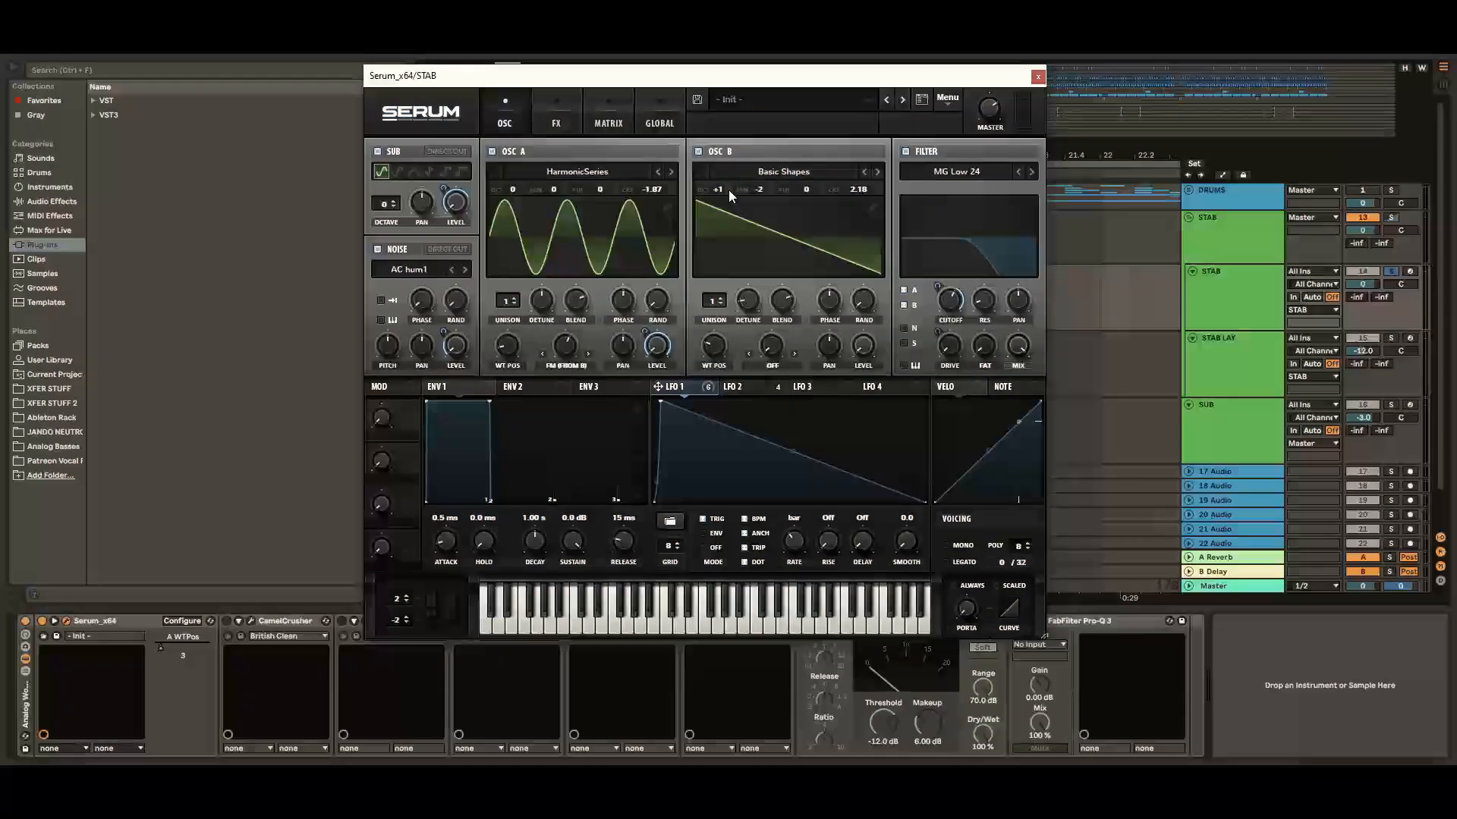
mouse_move(718, 195)
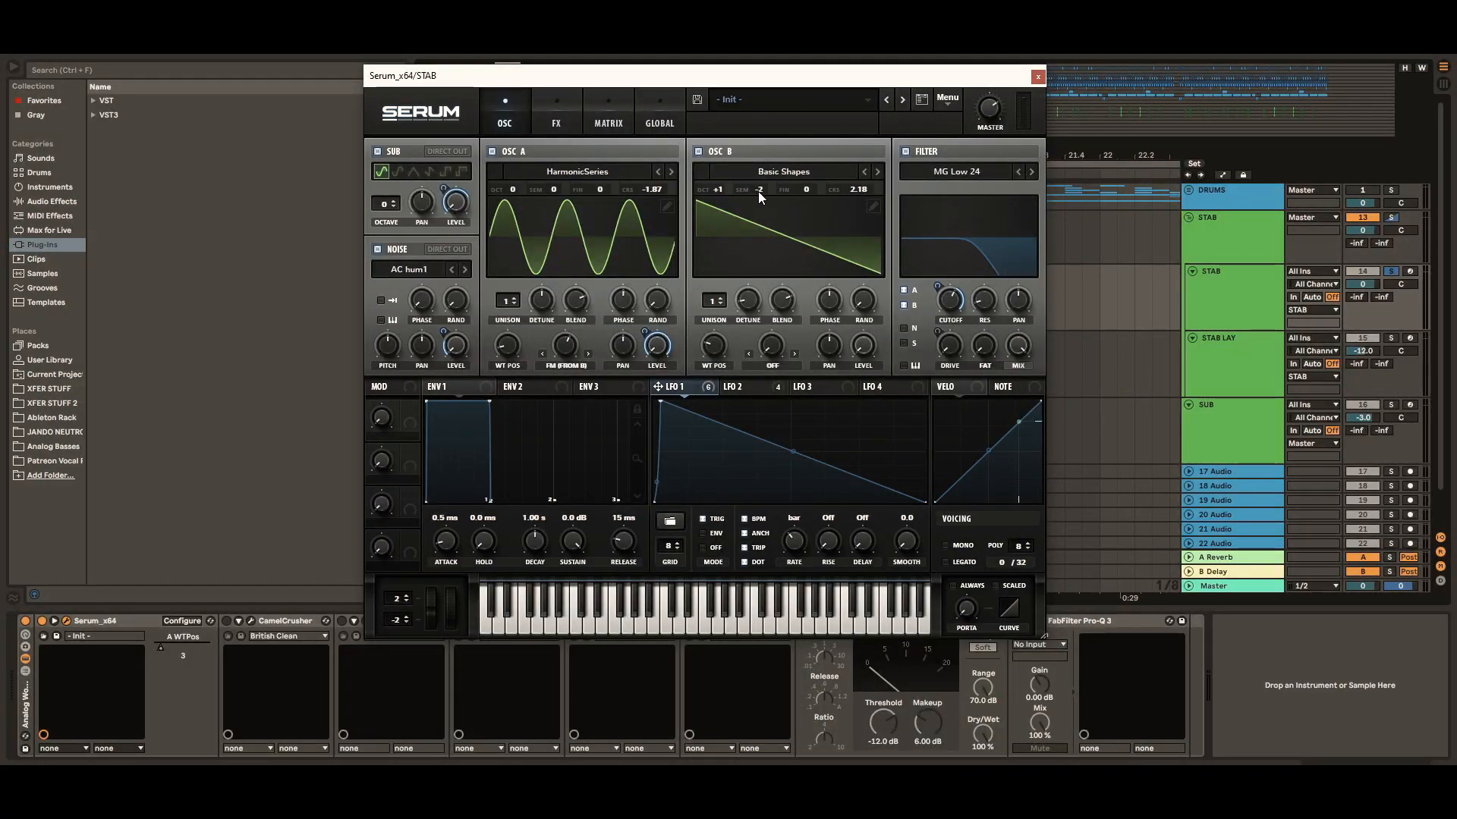
double_click(857, 193)
left_click_drag(858, 191, 863, 190)
Review the sub oscillator's level modulation, then the noise oscillator's AC hum1 source list and level.
mouse_move(446, 187)
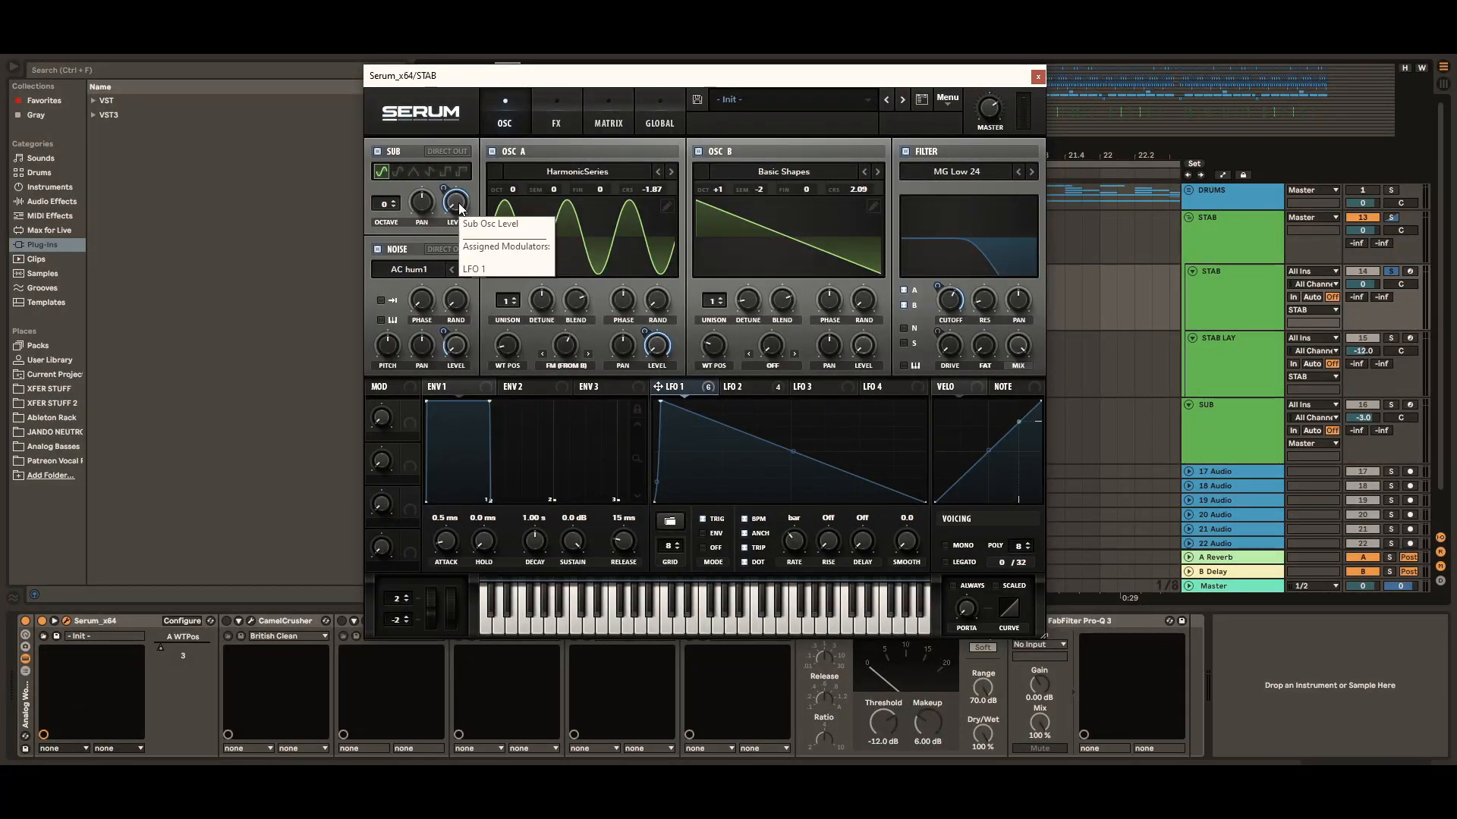
left_click_drag(617, 80, 551, 65)
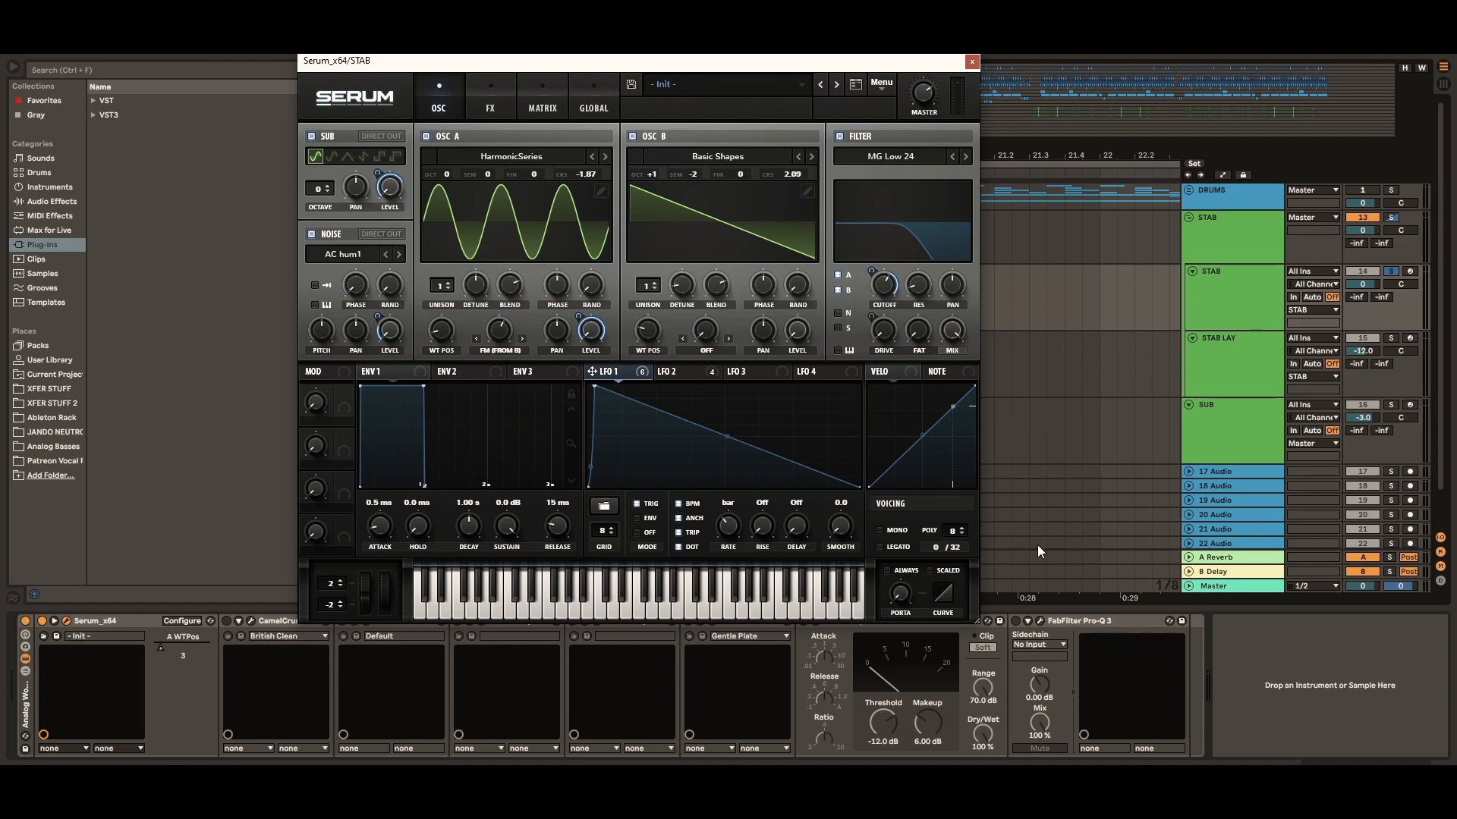
left_click(1094, 616)
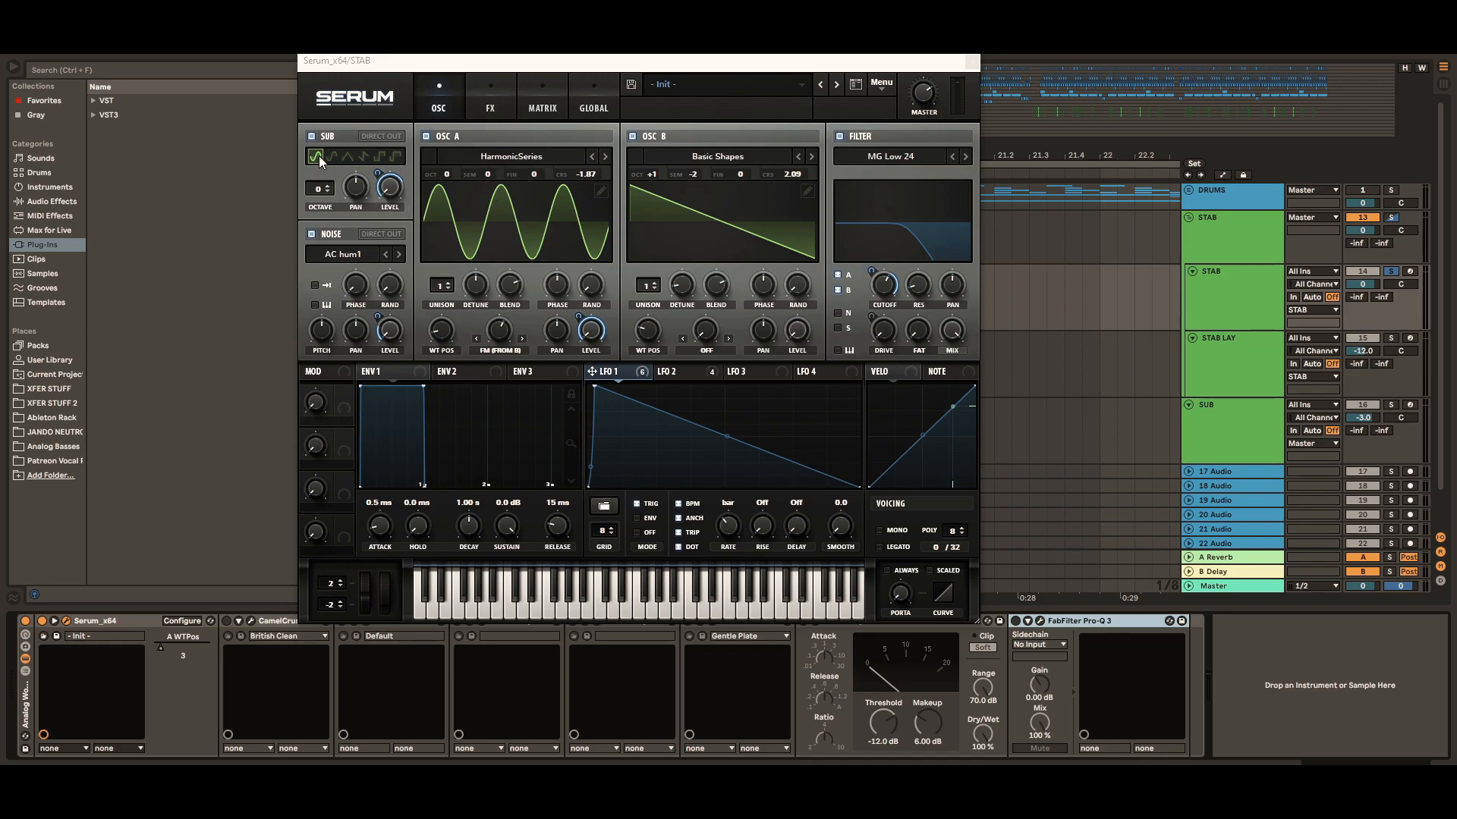
left_click(379, 317)
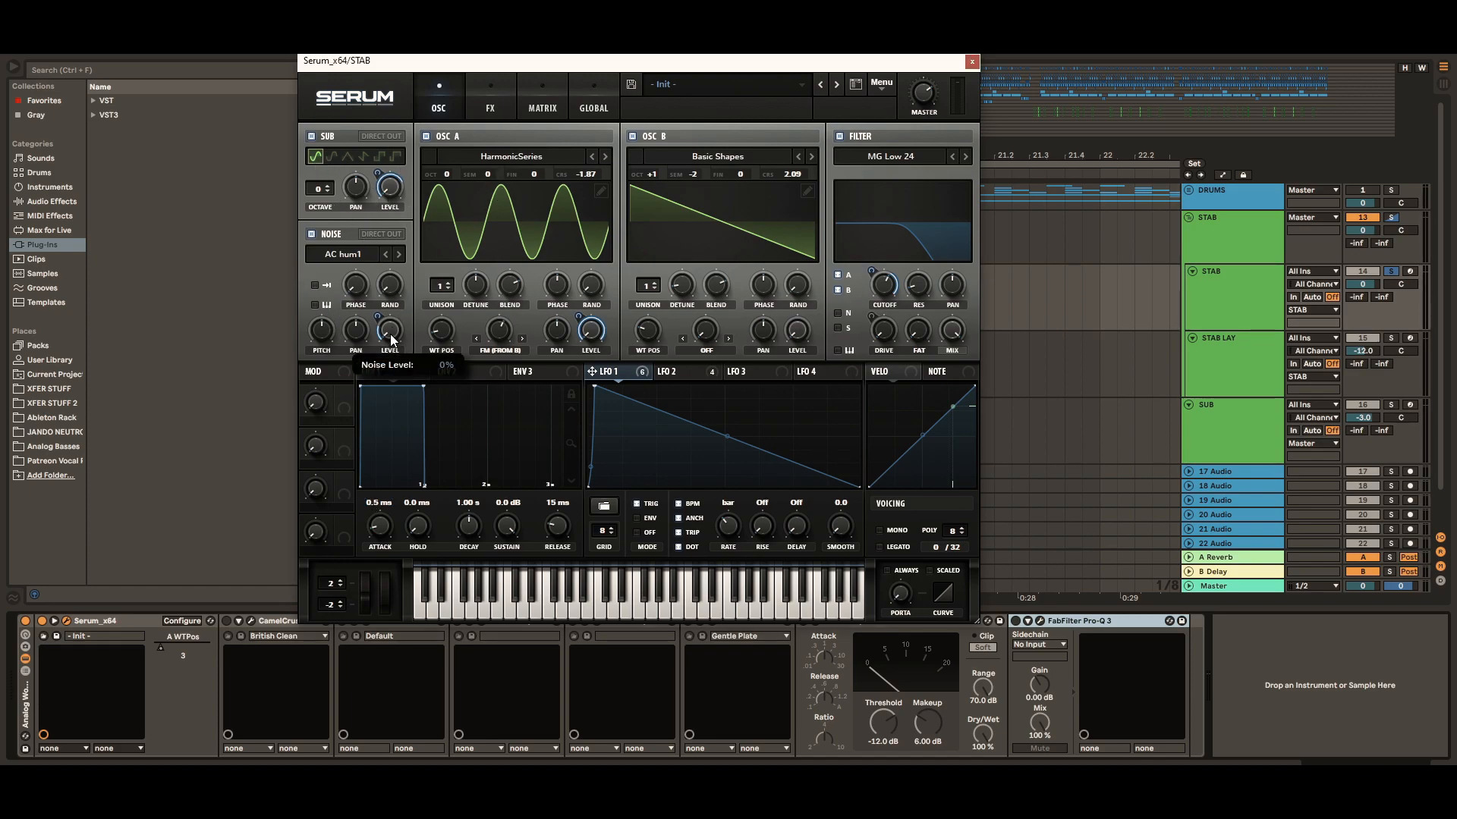
left_click(343, 254)
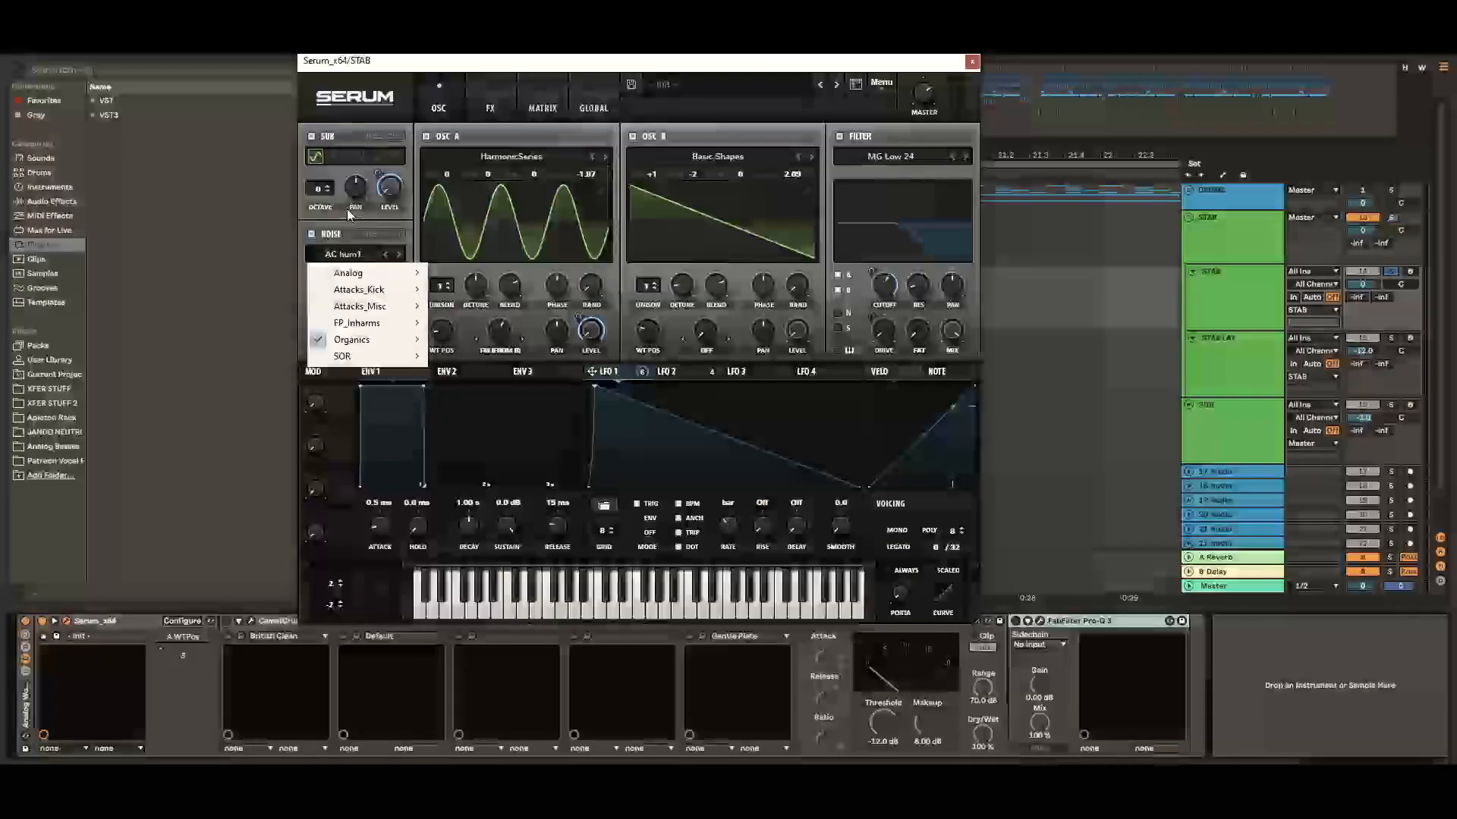
left_click(368, 216)
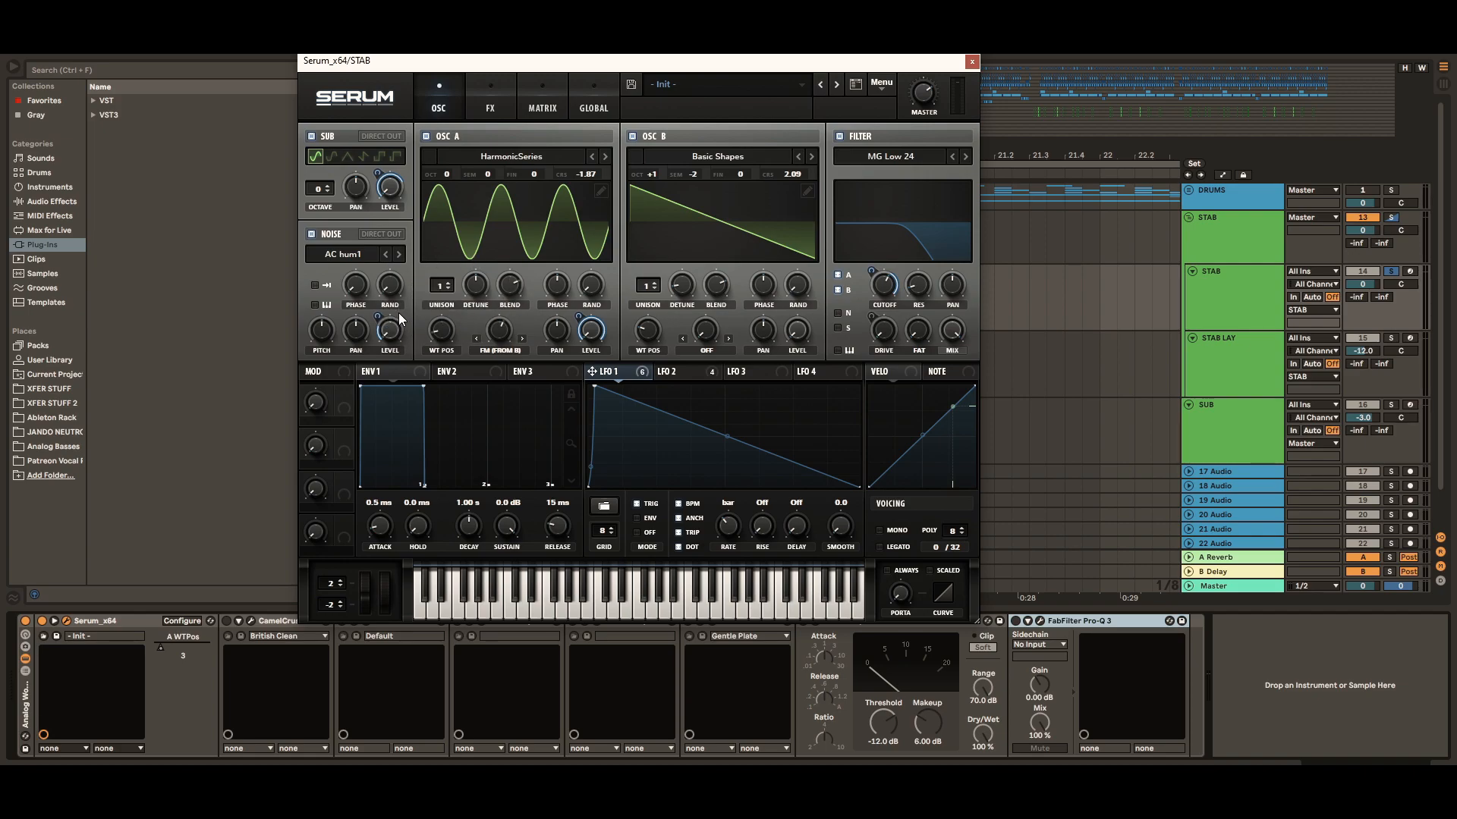
mouse_move(377, 317)
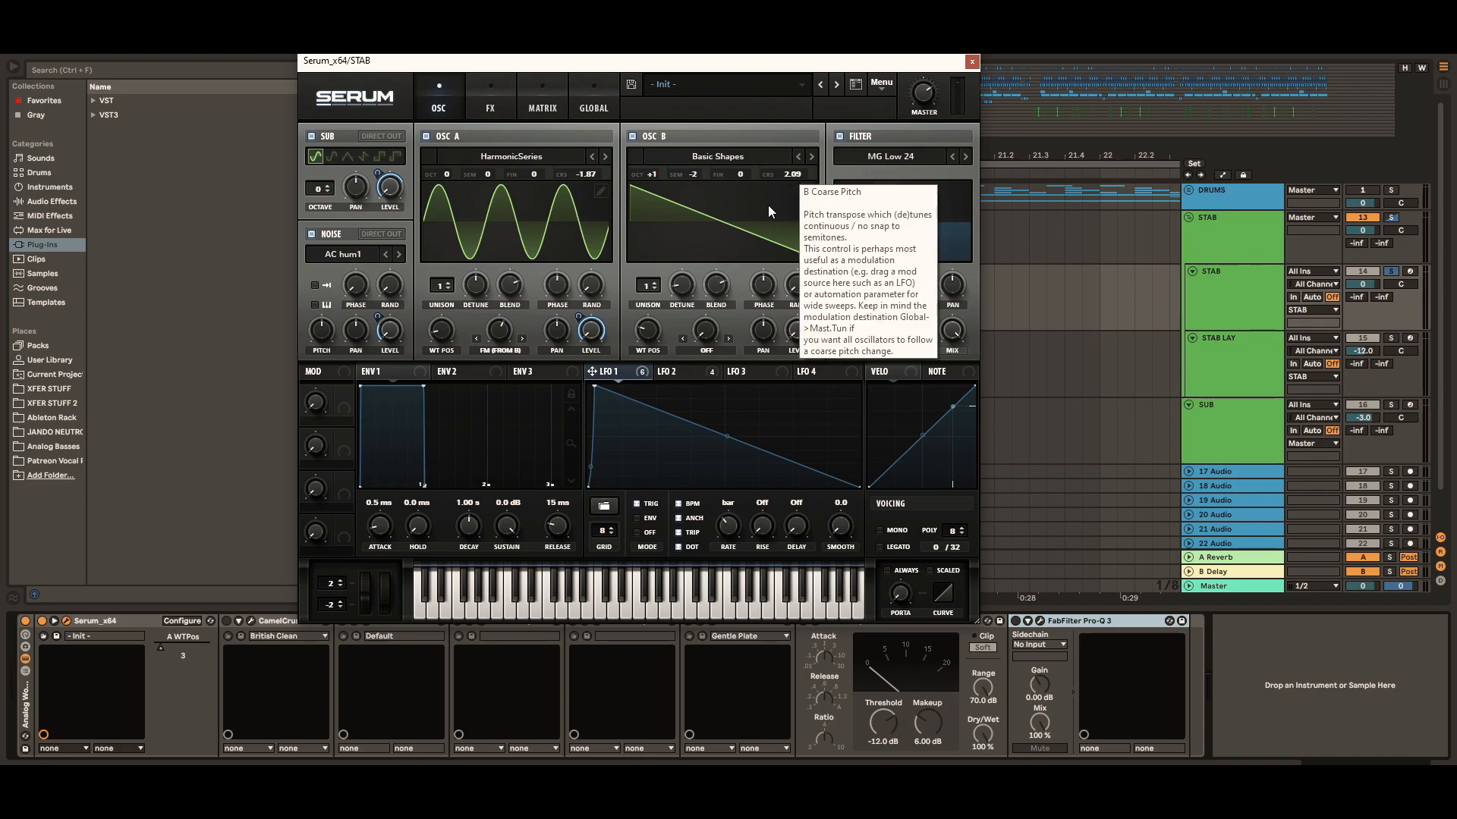
Compare the LFO 1 and LFO 2 curves and check the modulation assigned to the noise level.
left_click(678, 373)
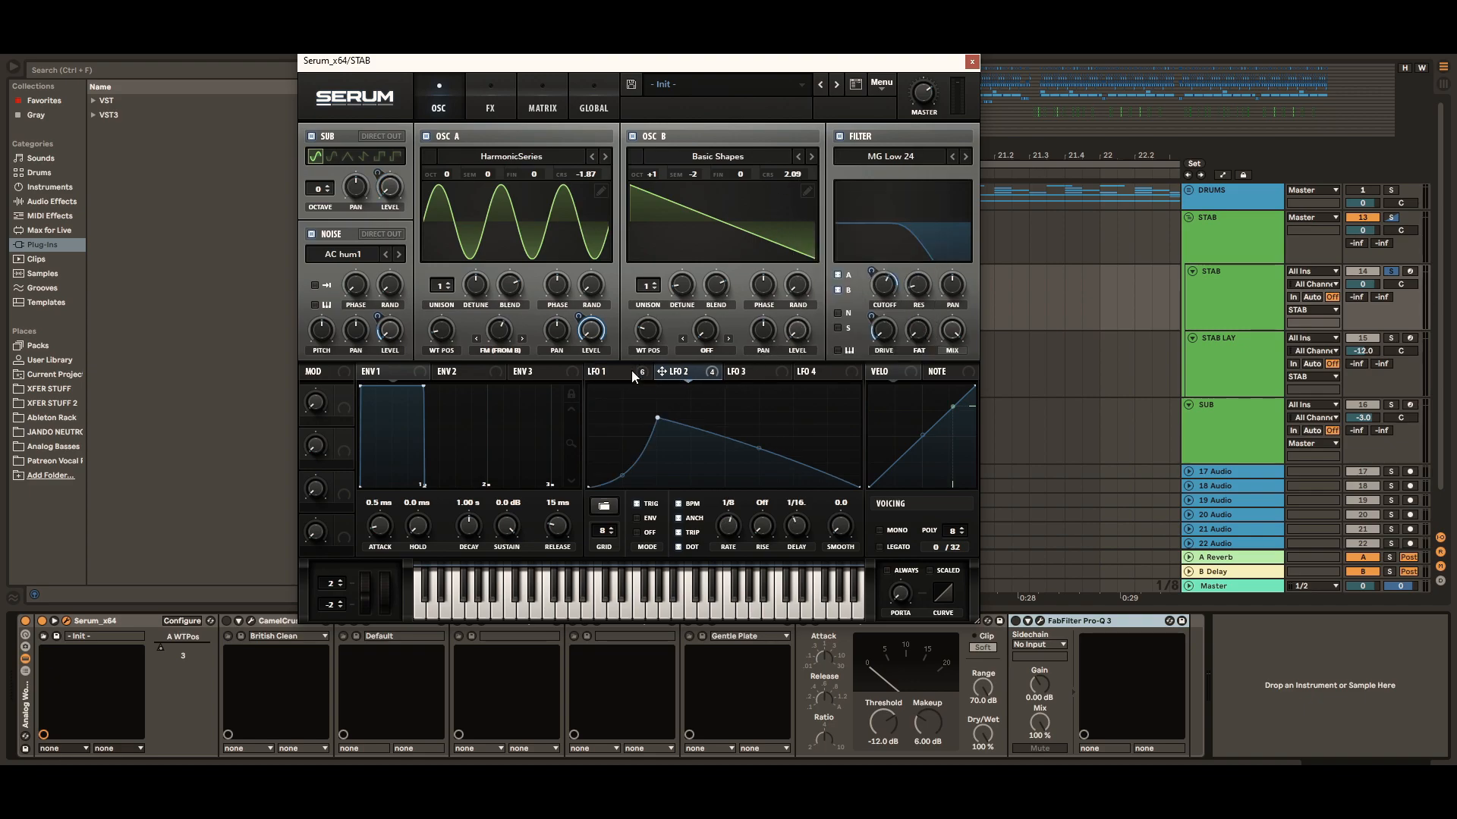
mouse_move(625, 372)
mouse_move(374, 316)
left_click_drag(375, 316, 377, 317)
left_click(612, 372)
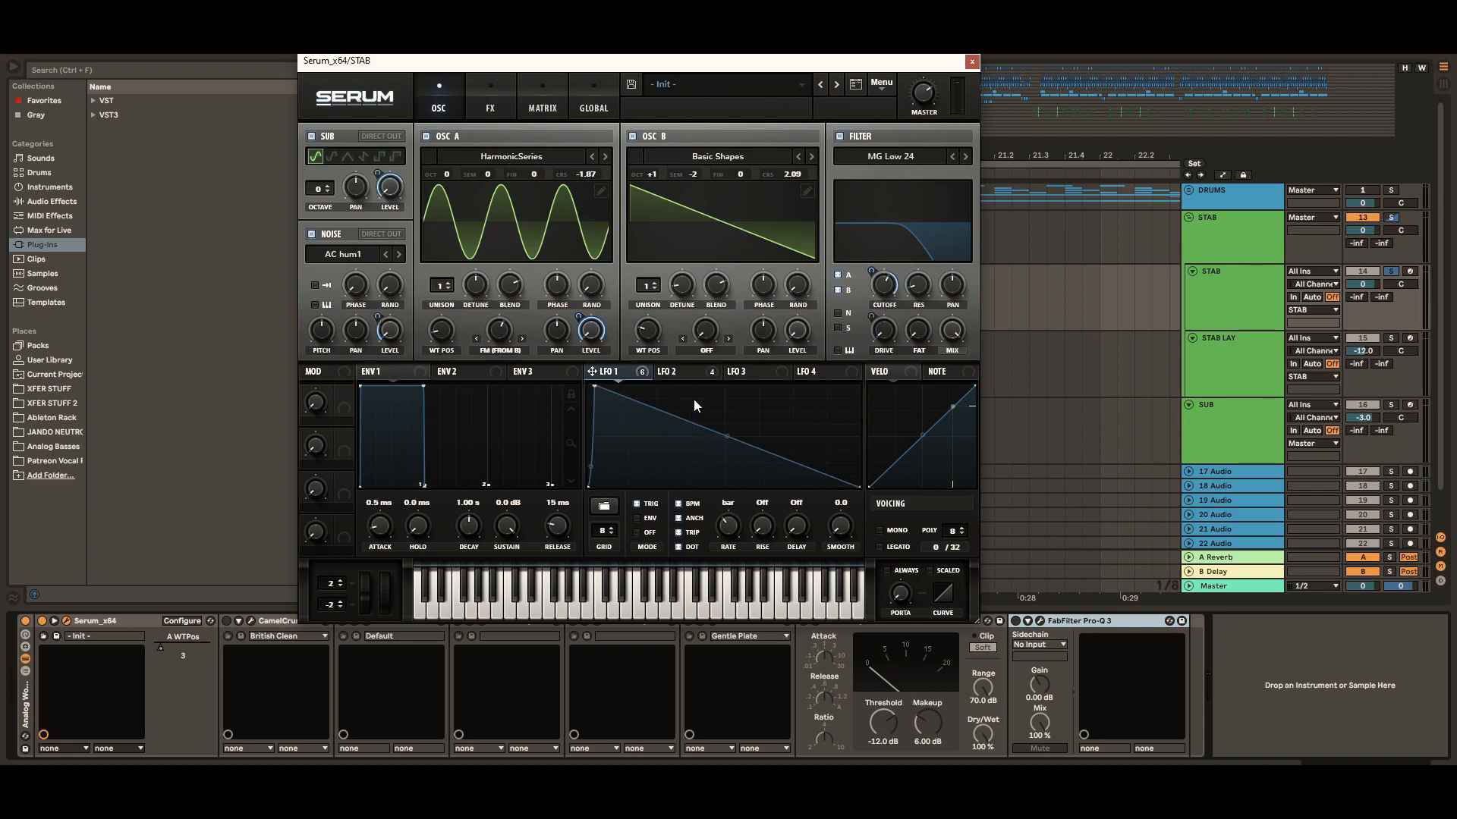
left_click(678, 372)
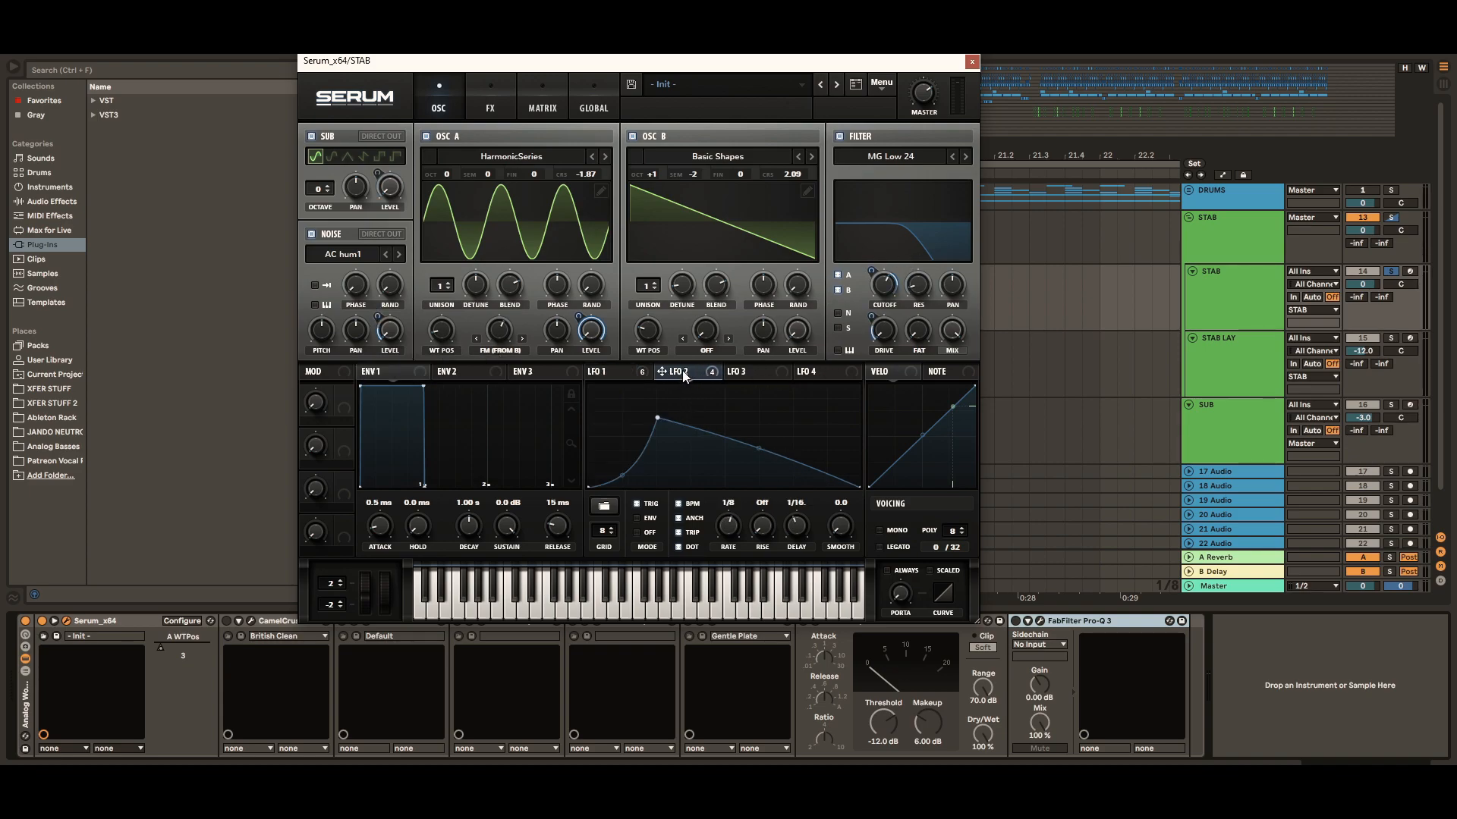
left_click(631, 375)
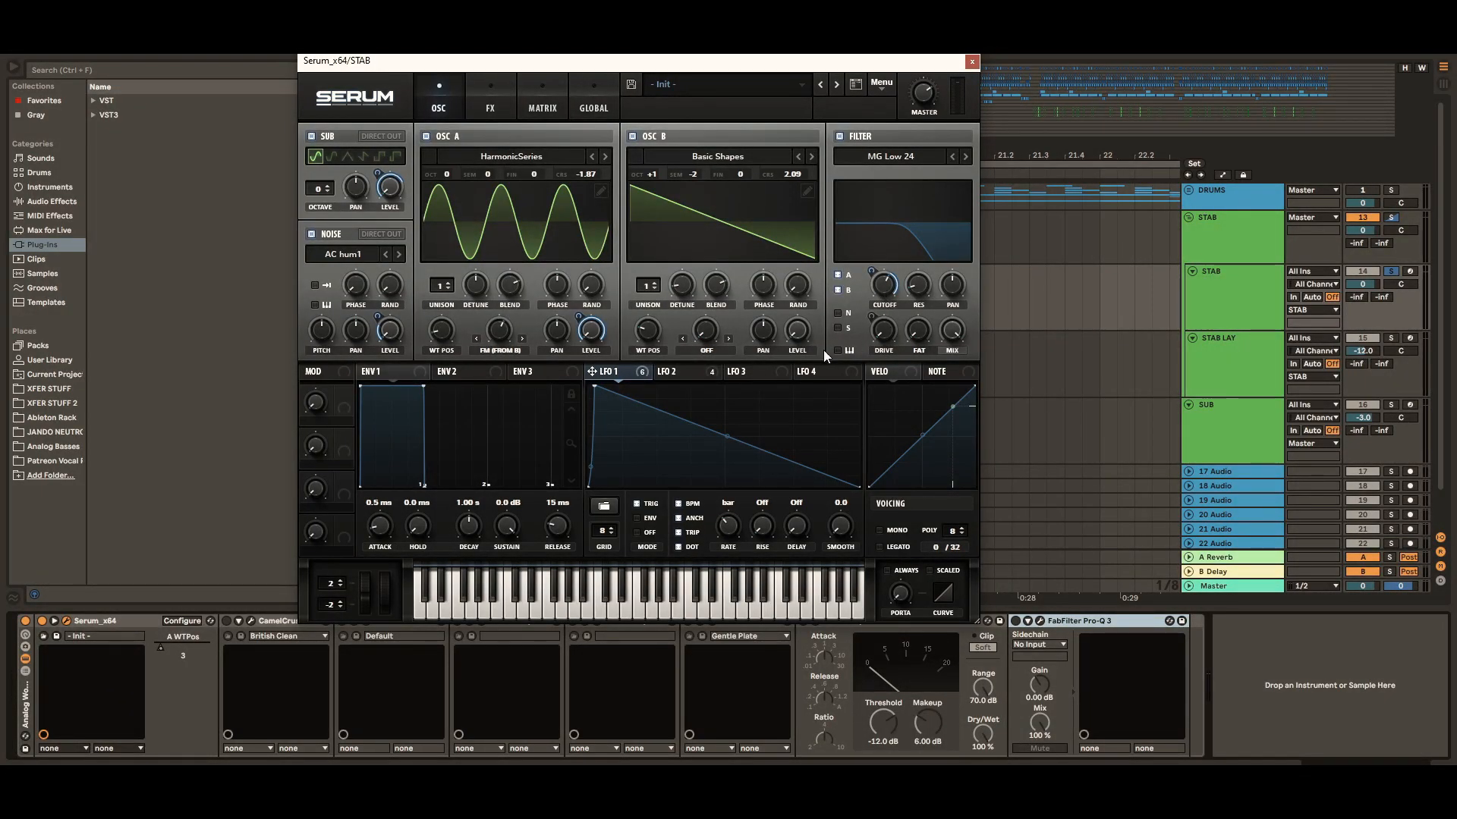
Inspect the MG Low 24 filter's cutoff modulation and oscillator routing, and display LFO 2 to check its drive modulation.
mouse_move(886, 285)
scroll(886, 285, "down", 1)
scroll(886, 288, "up", 3)
left_click(839, 290)
mouse_move(867, 274)
left_mouse_down()
mouse_move(866, 205)
mouse_move(862, 254)
left_mouse_up()
left_click(692, 373)
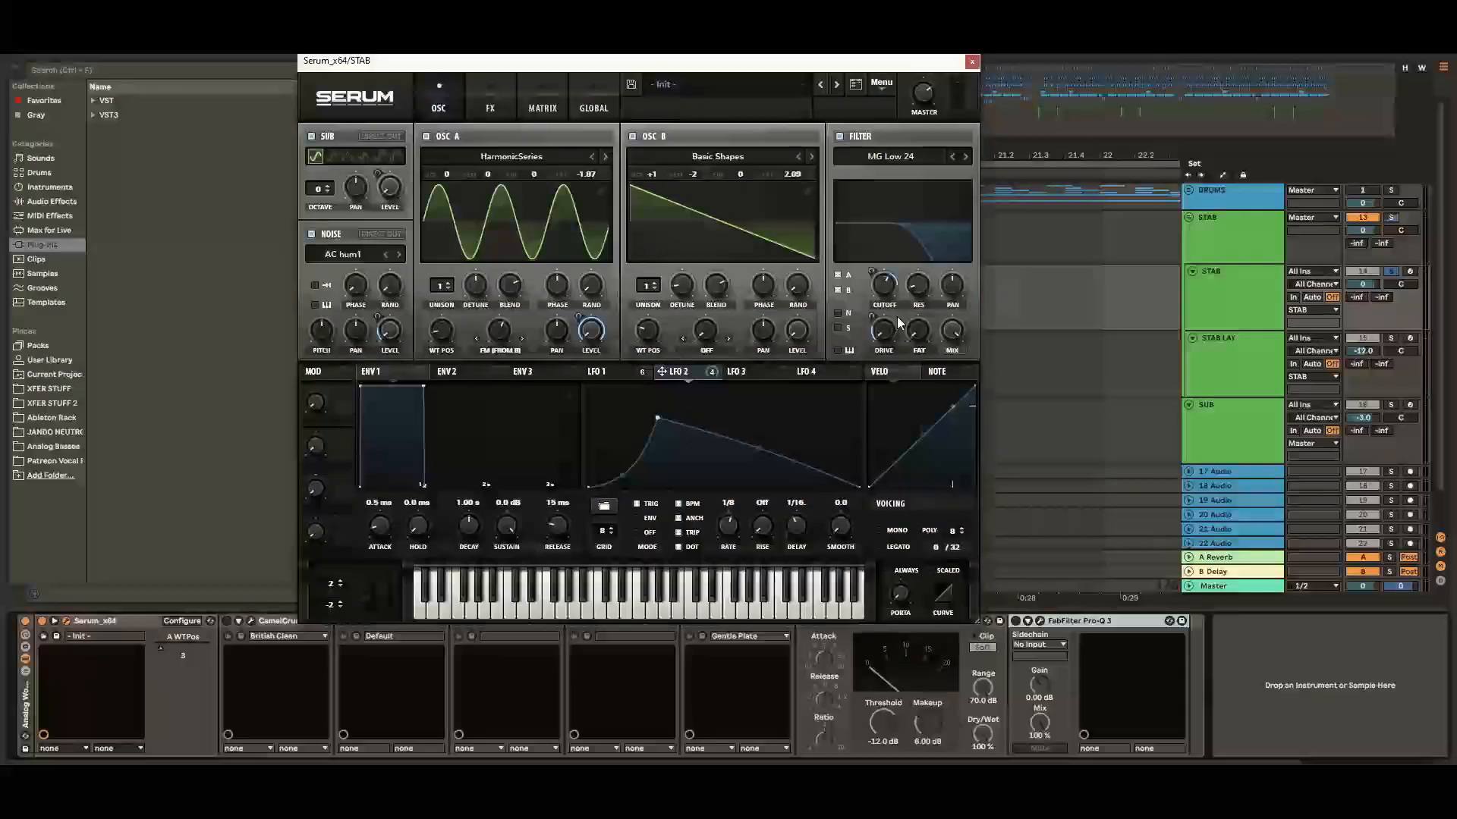
Check the depth of LFO 2's modulation on the filter cutoff, along with the filter drive's modulation.
mouse_move(870, 272)
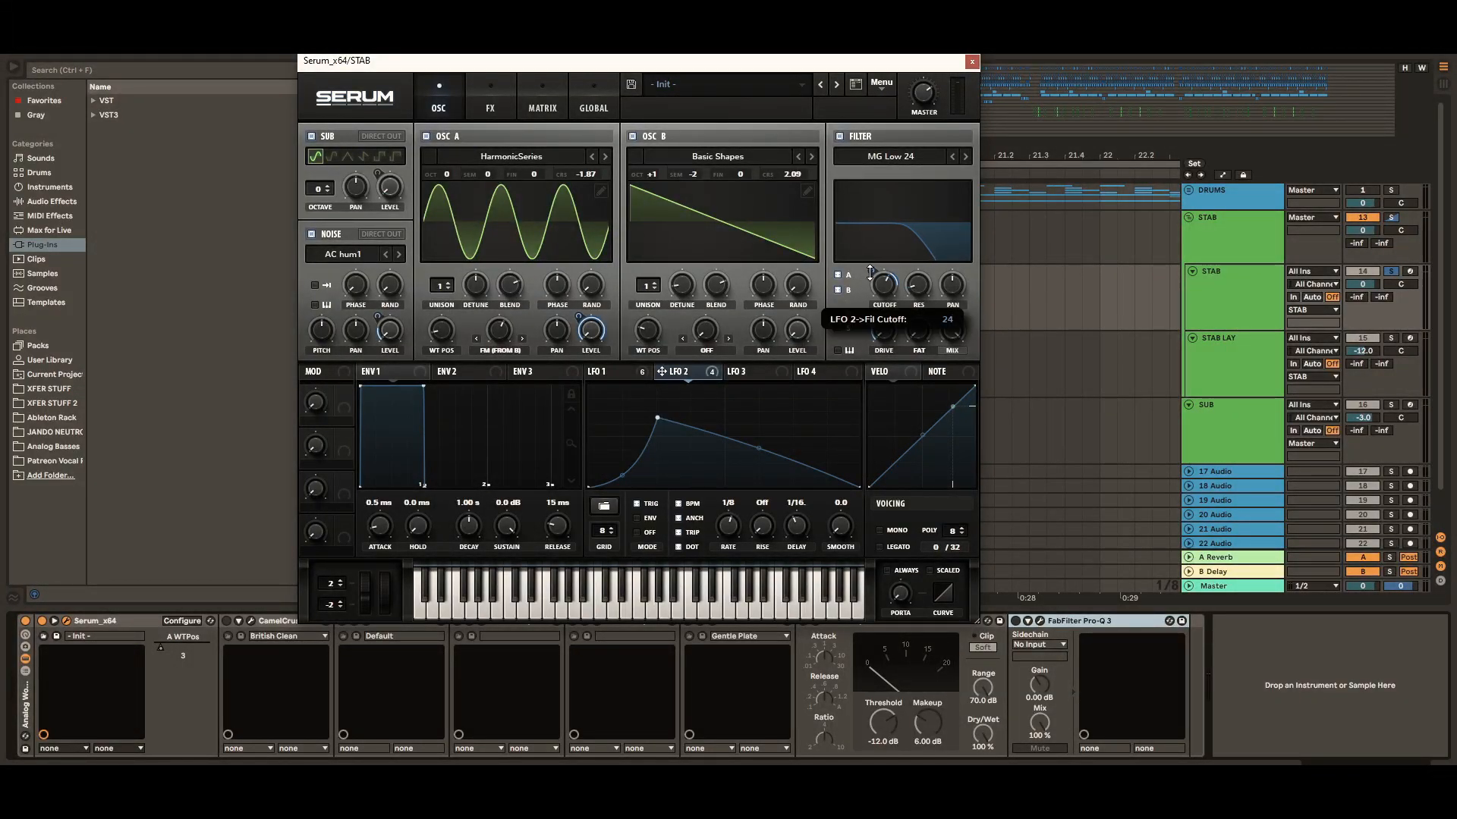
left_click_drag(870, 273, 870, 274)
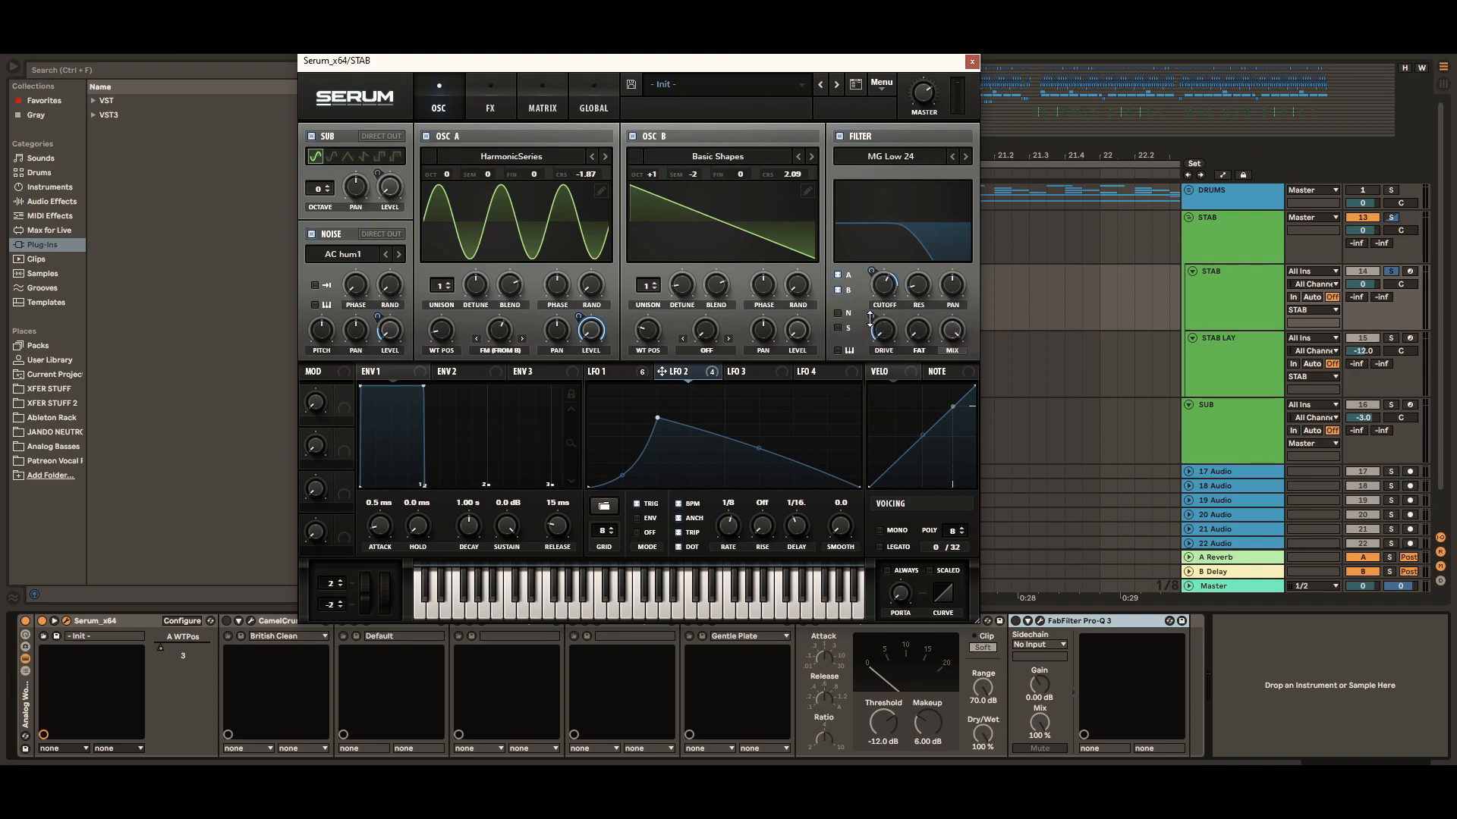
mouse_move(870, 318)
Compare the LFO 1 and LFO 2 shapes and their rate settings, ending on LFO 2.
left_click(635, 371)
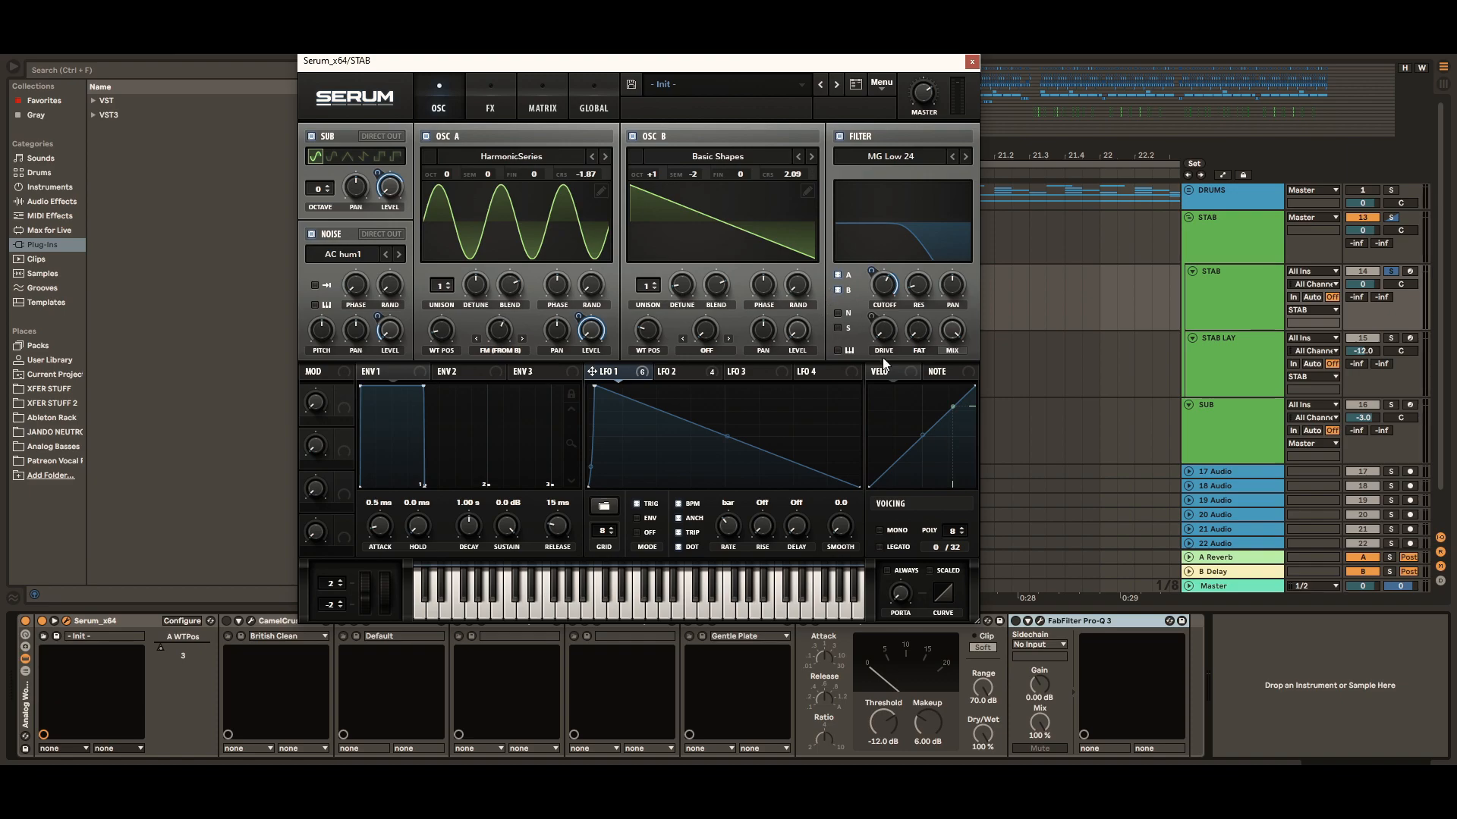
left_click(686, 371)
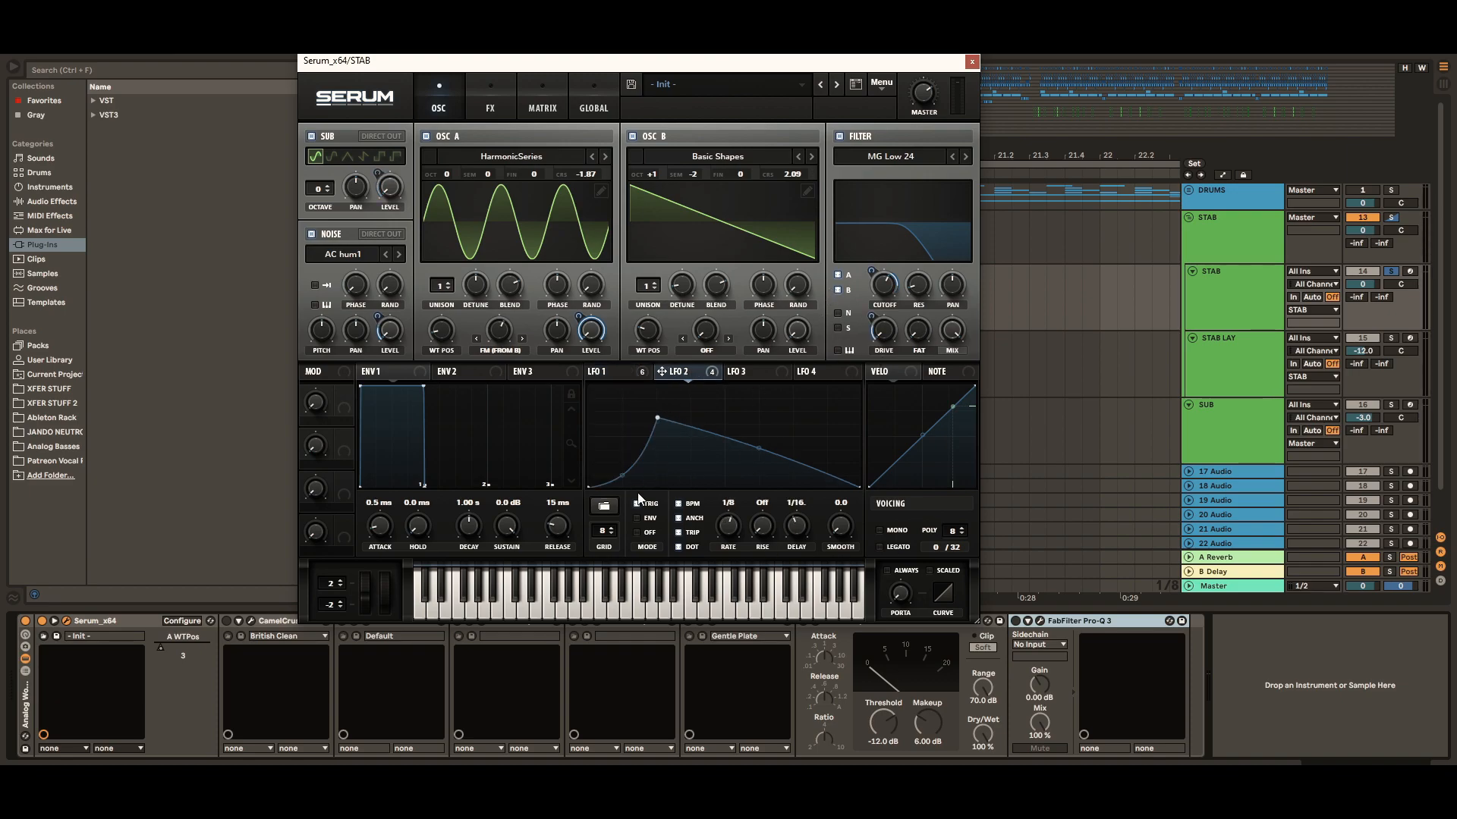
left_click(641, 373)
left_click(697, 375)
left_click(643, 370)
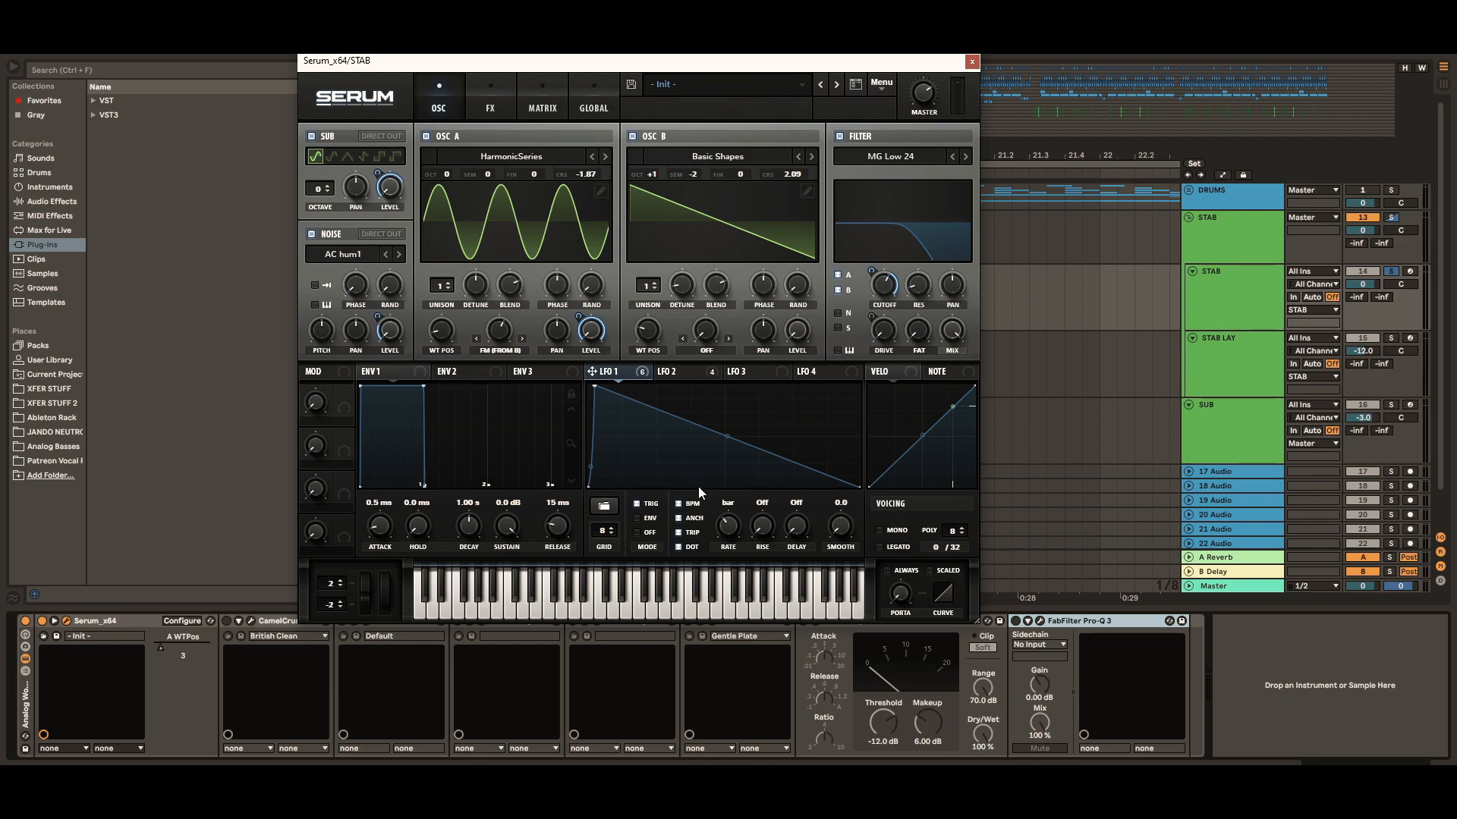
left_click(665, 372)
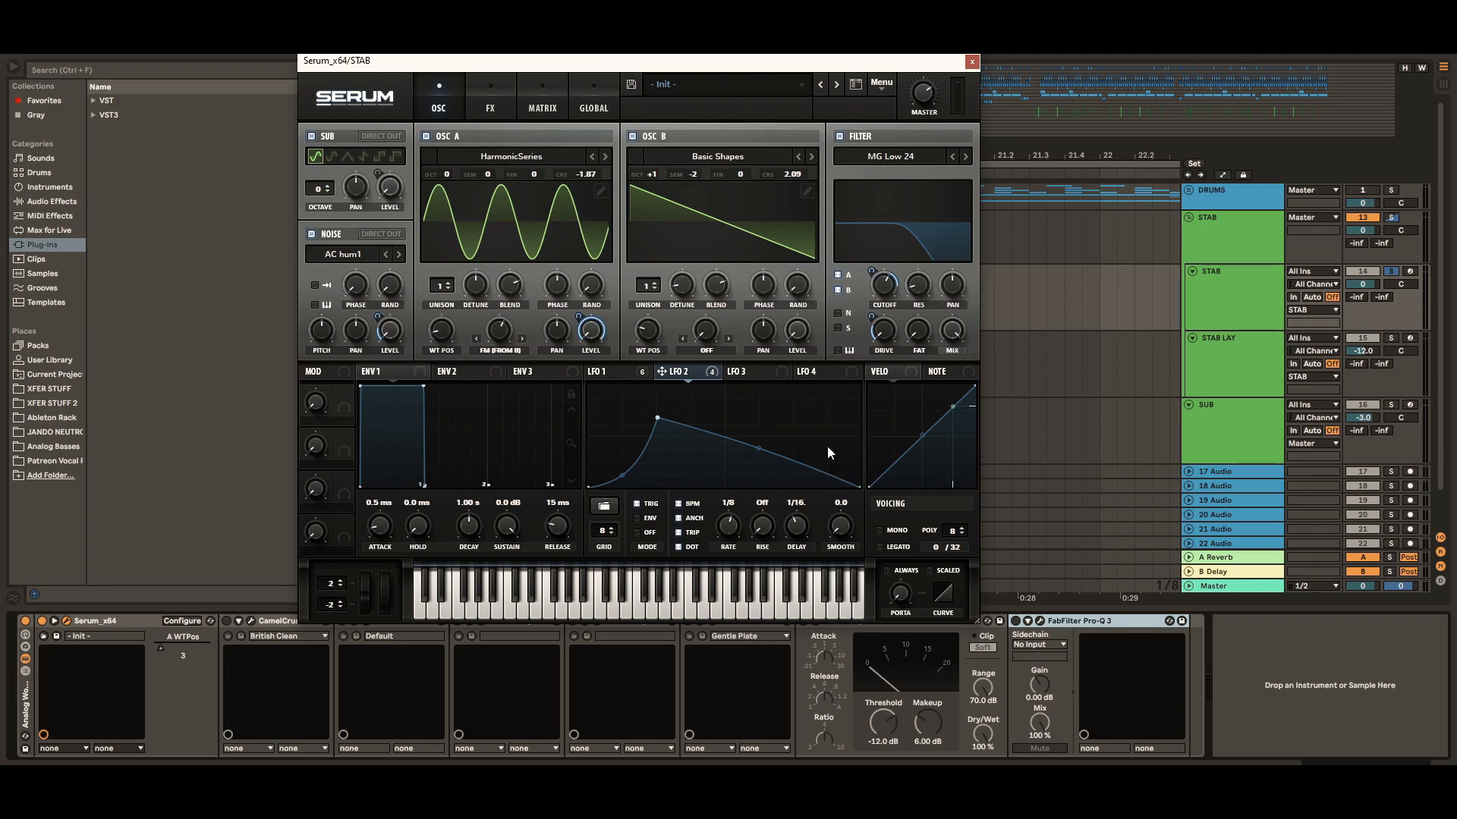
Review the Tube distortion and compressor effects during playback, and turn the compressor's multiband mode on.
left_click(495, 107)
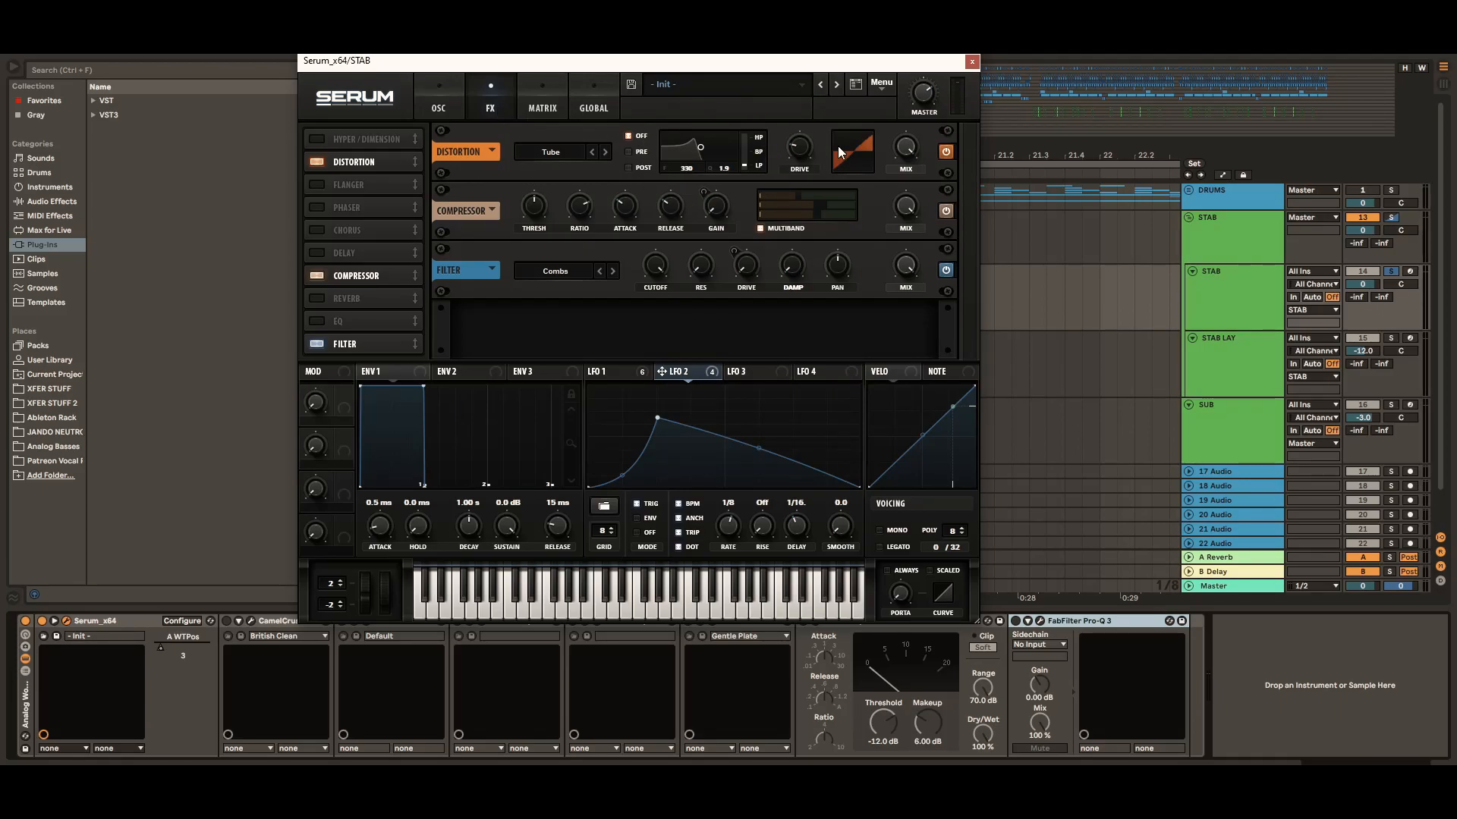
mouse_move(807, 152)
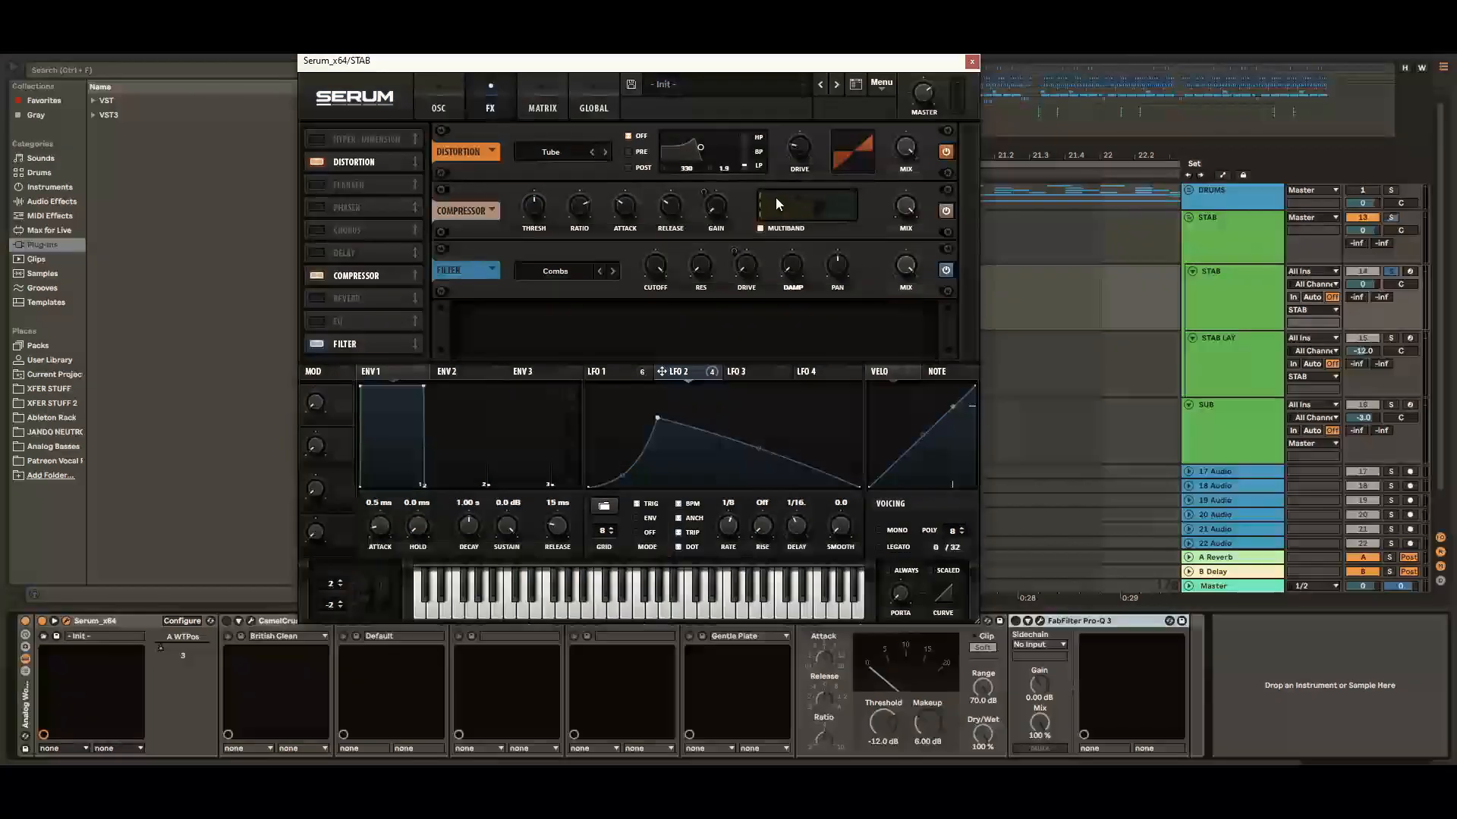
mouse_move(789, 220)
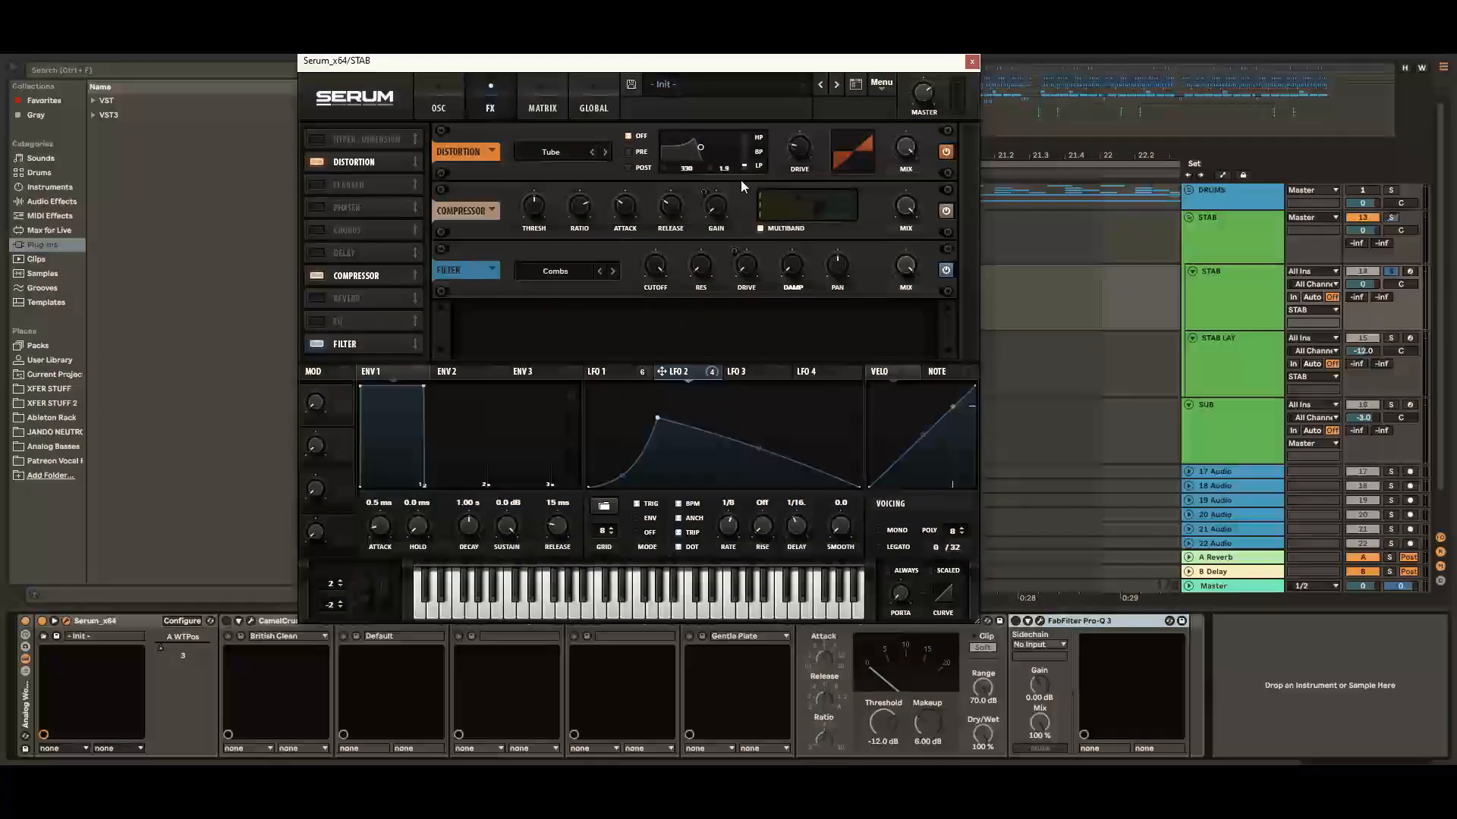
left_click_drag(708, 60, 957, 152)
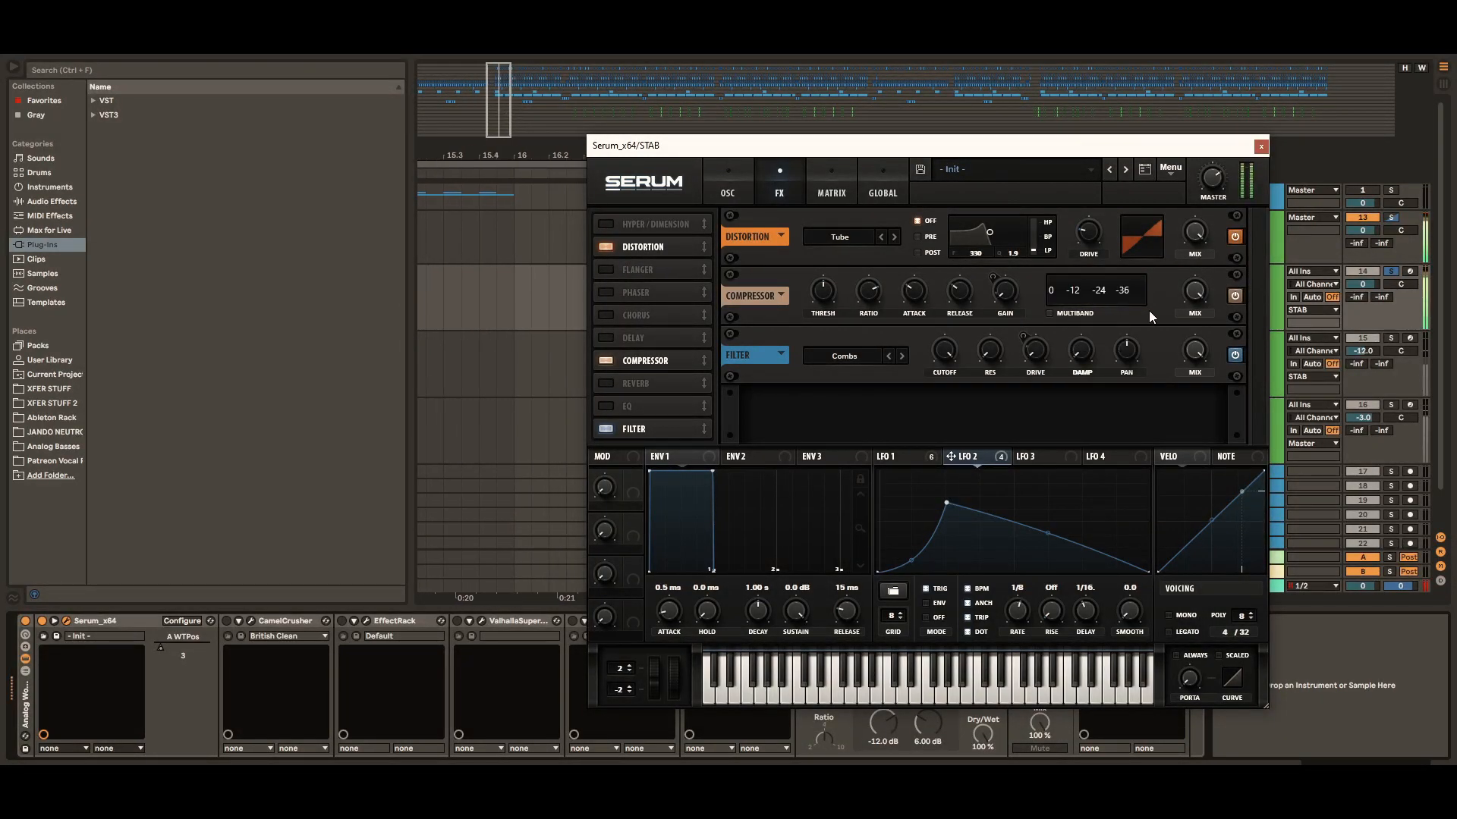
left_click(1050, 313)
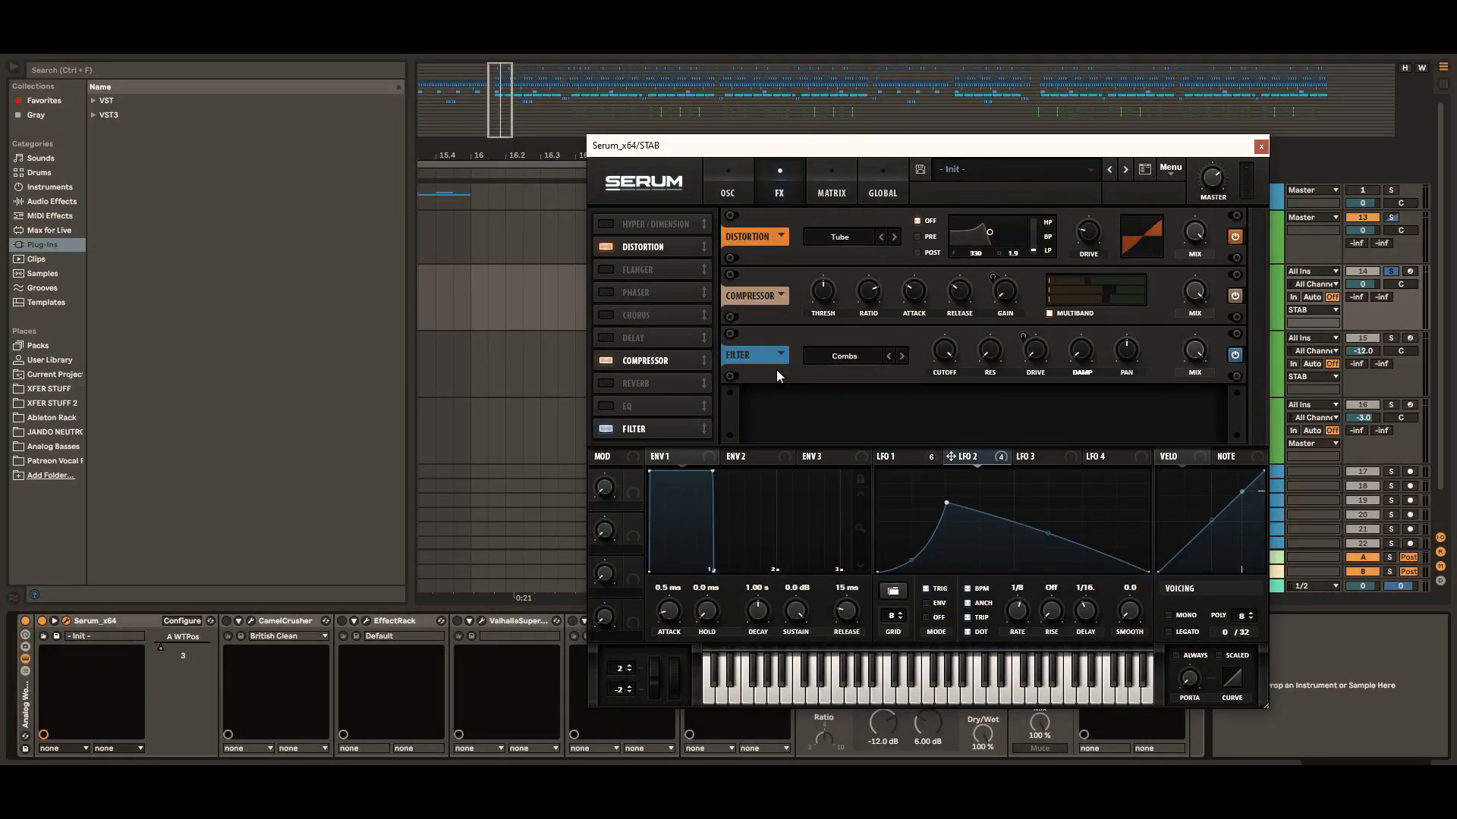
Look through the FX filter's Misc types without changing the selection, and check the LFO 1 modulation on filter drive and compressor gain.
left_click(842, 356)
mouse_move(876, 431)
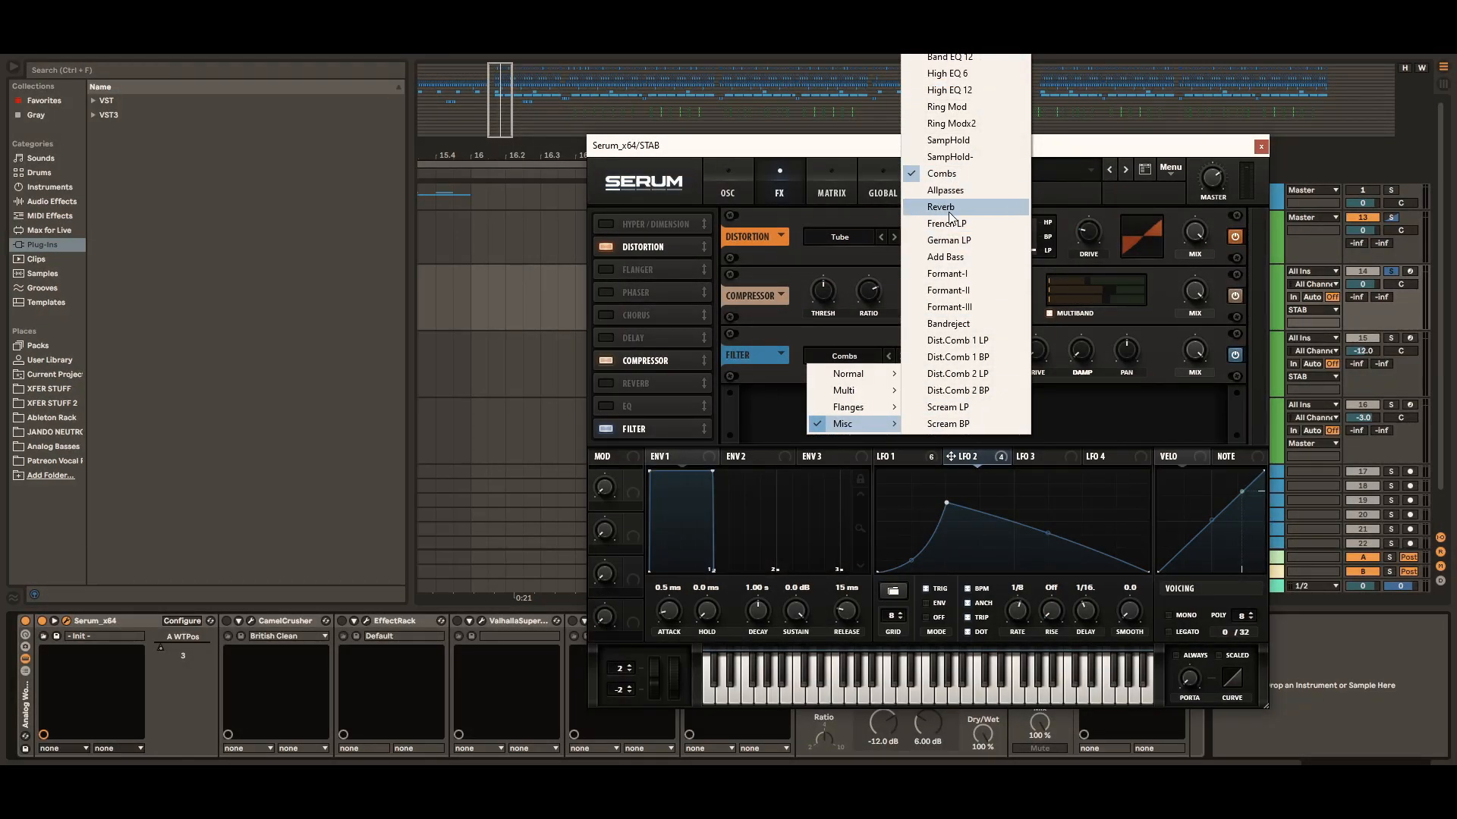
left_click(852, 334)
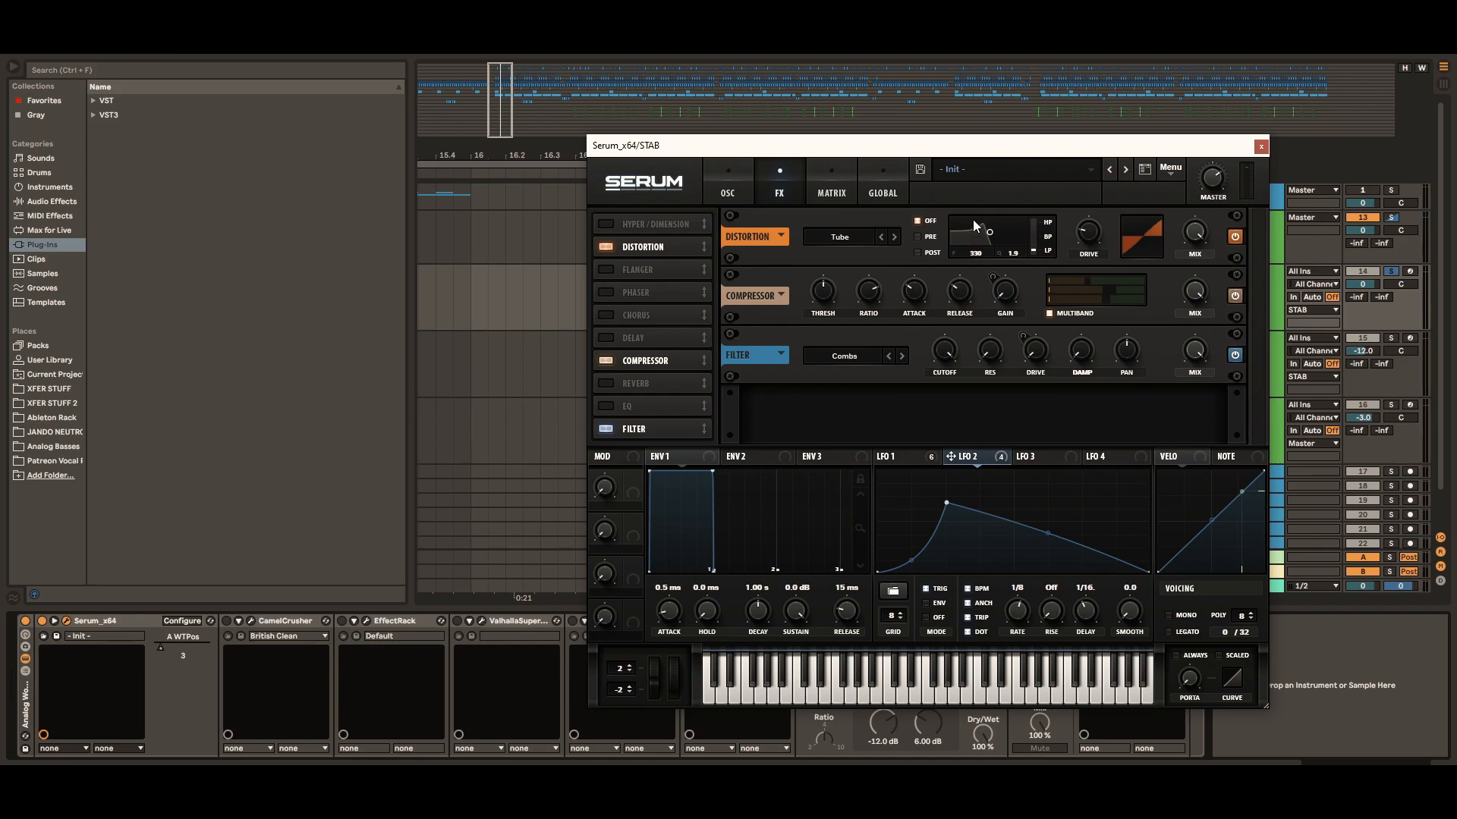
left_click(1021, 363)
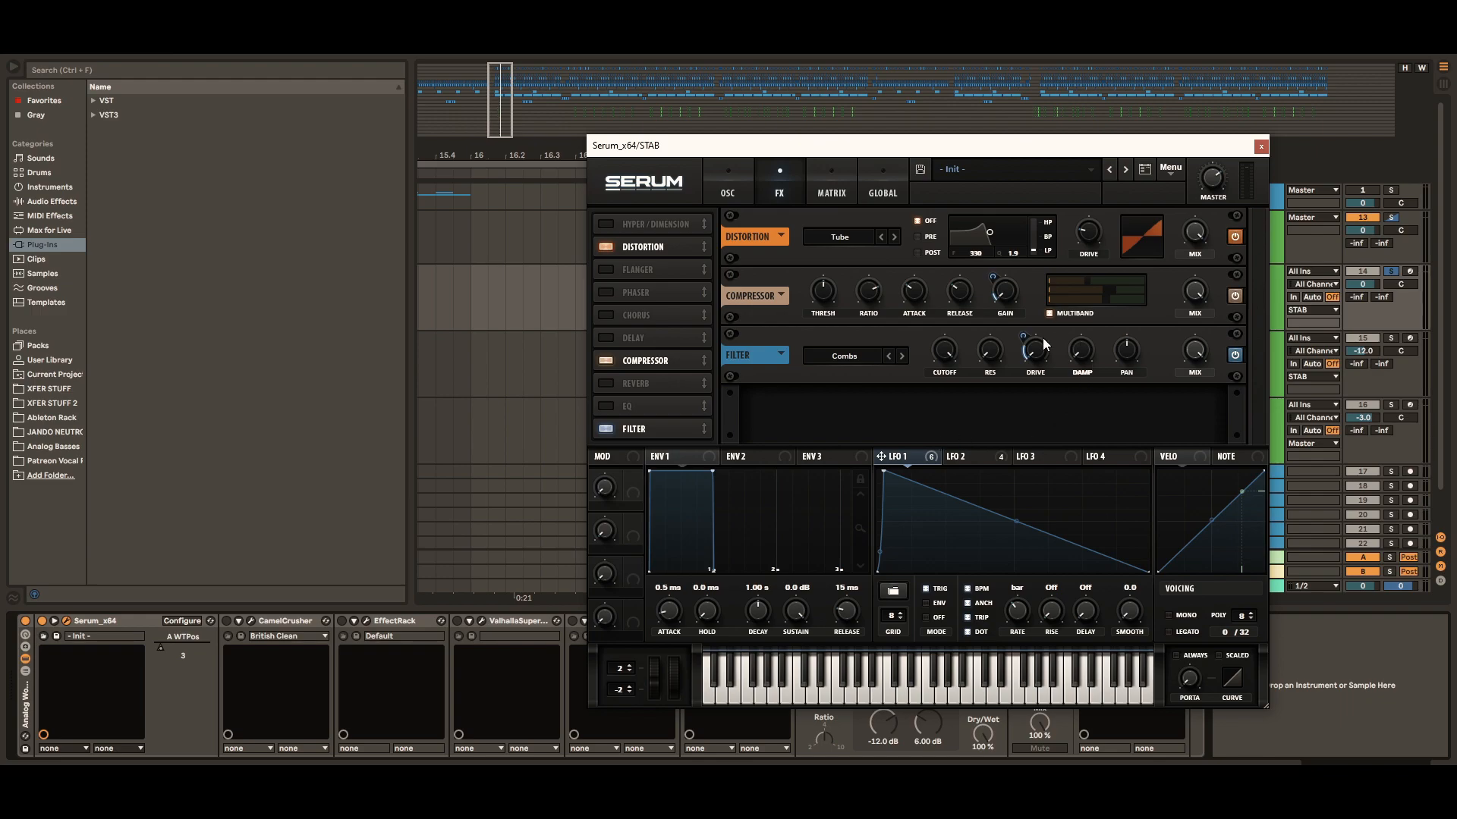
mouse_move(1024, 334)
mouse_move(991, 280)
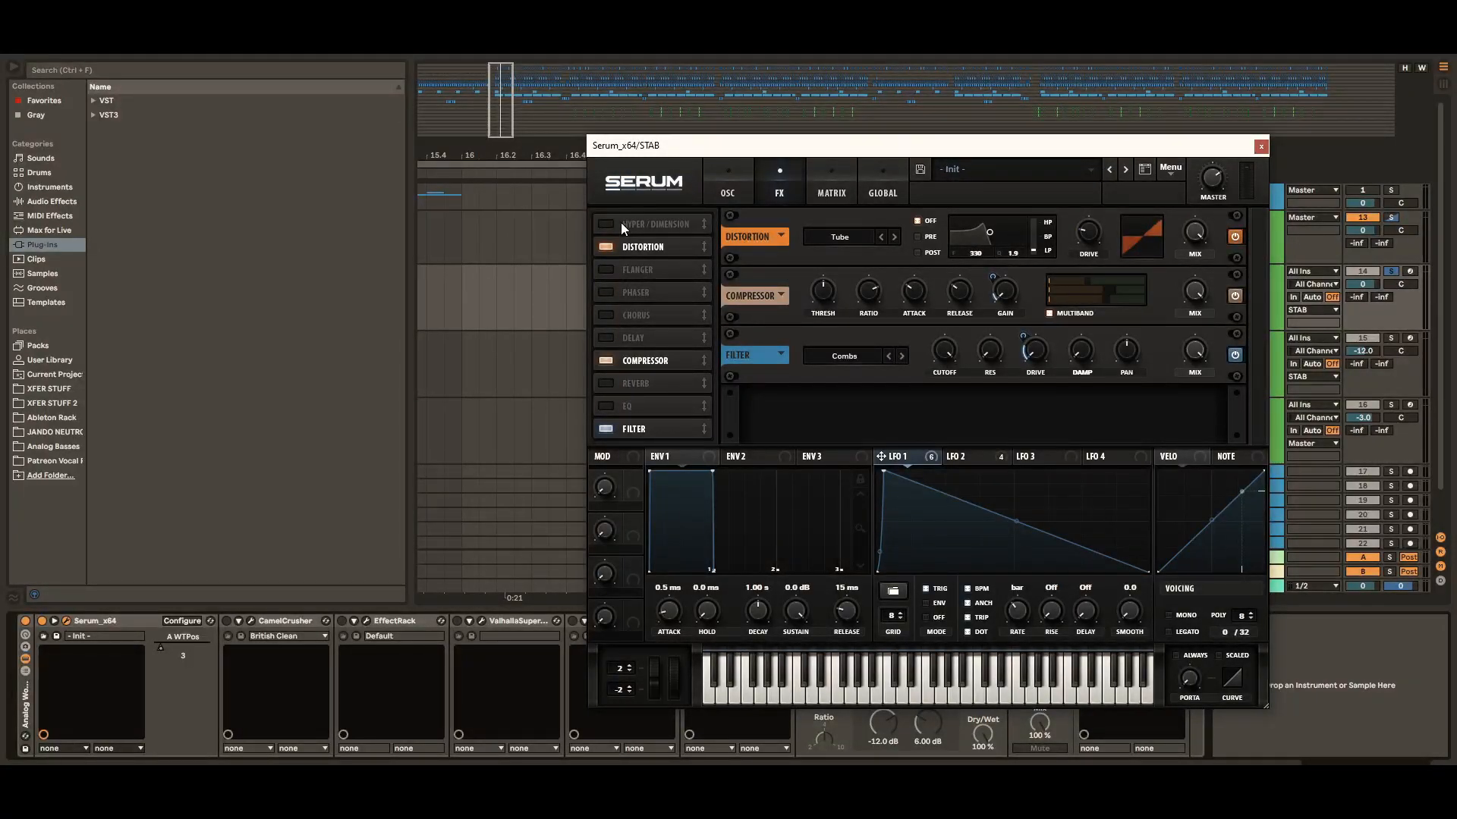
Audition the Reverb type in the FX filter, and step back to an earlier filter type.
left_click(831, 357)
mouse_move(854, 423)
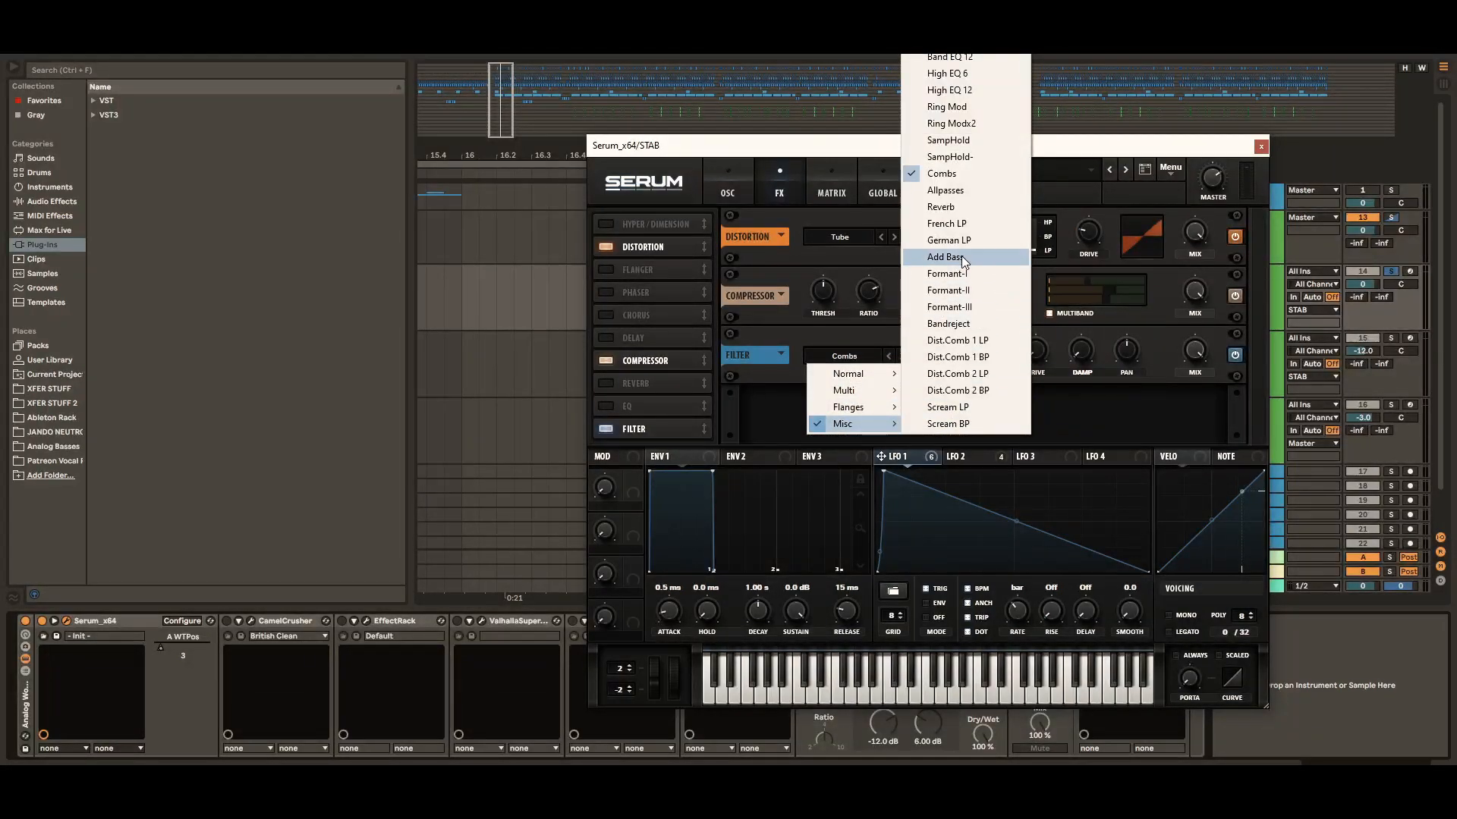
left_click(957, 205)
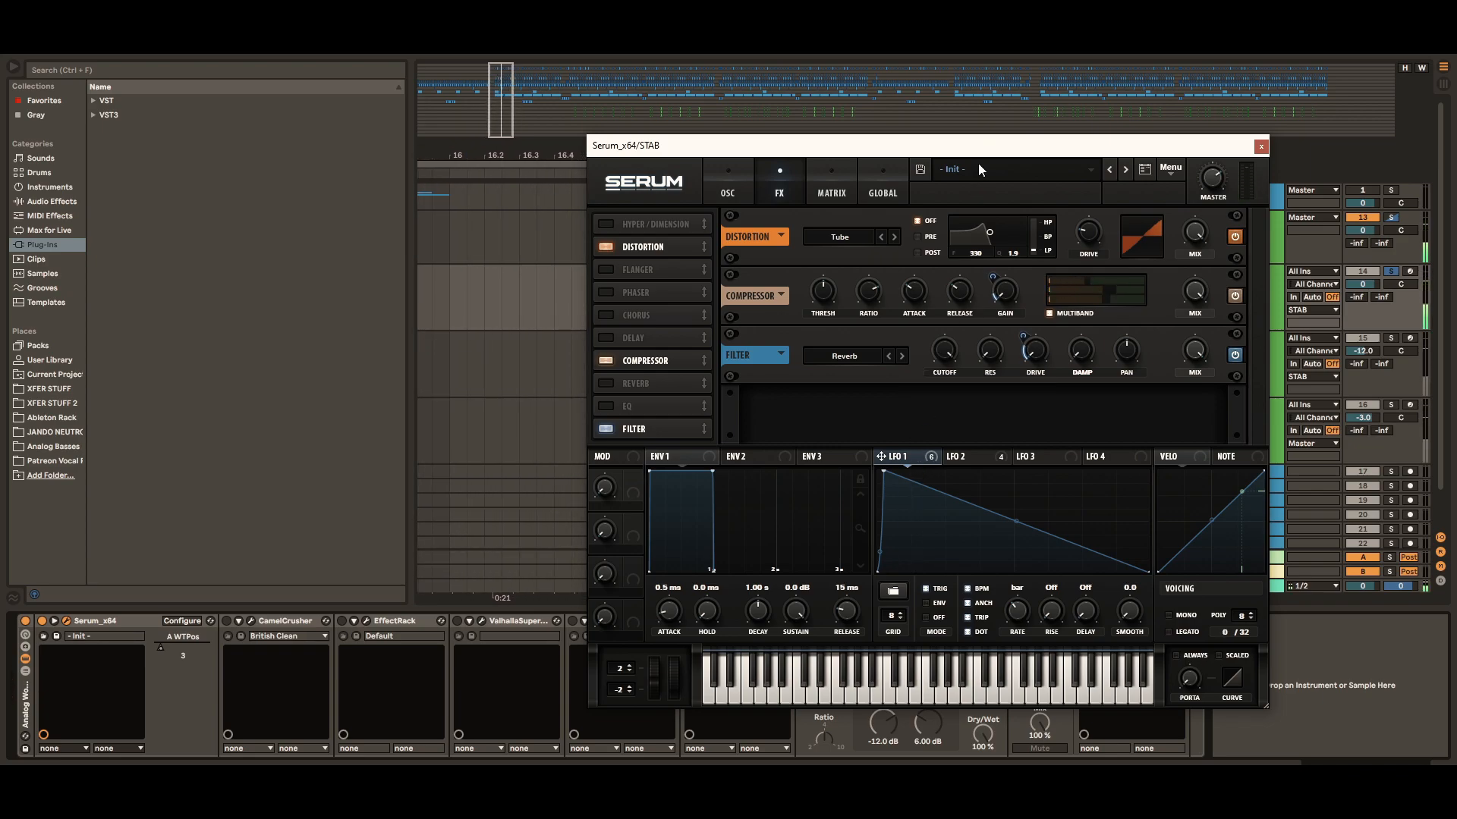
left_click(889, 356)
Review the oscillator settings and the LFO modulation matrix, and close the STAB track's Serum window.
left_click(748, 176)
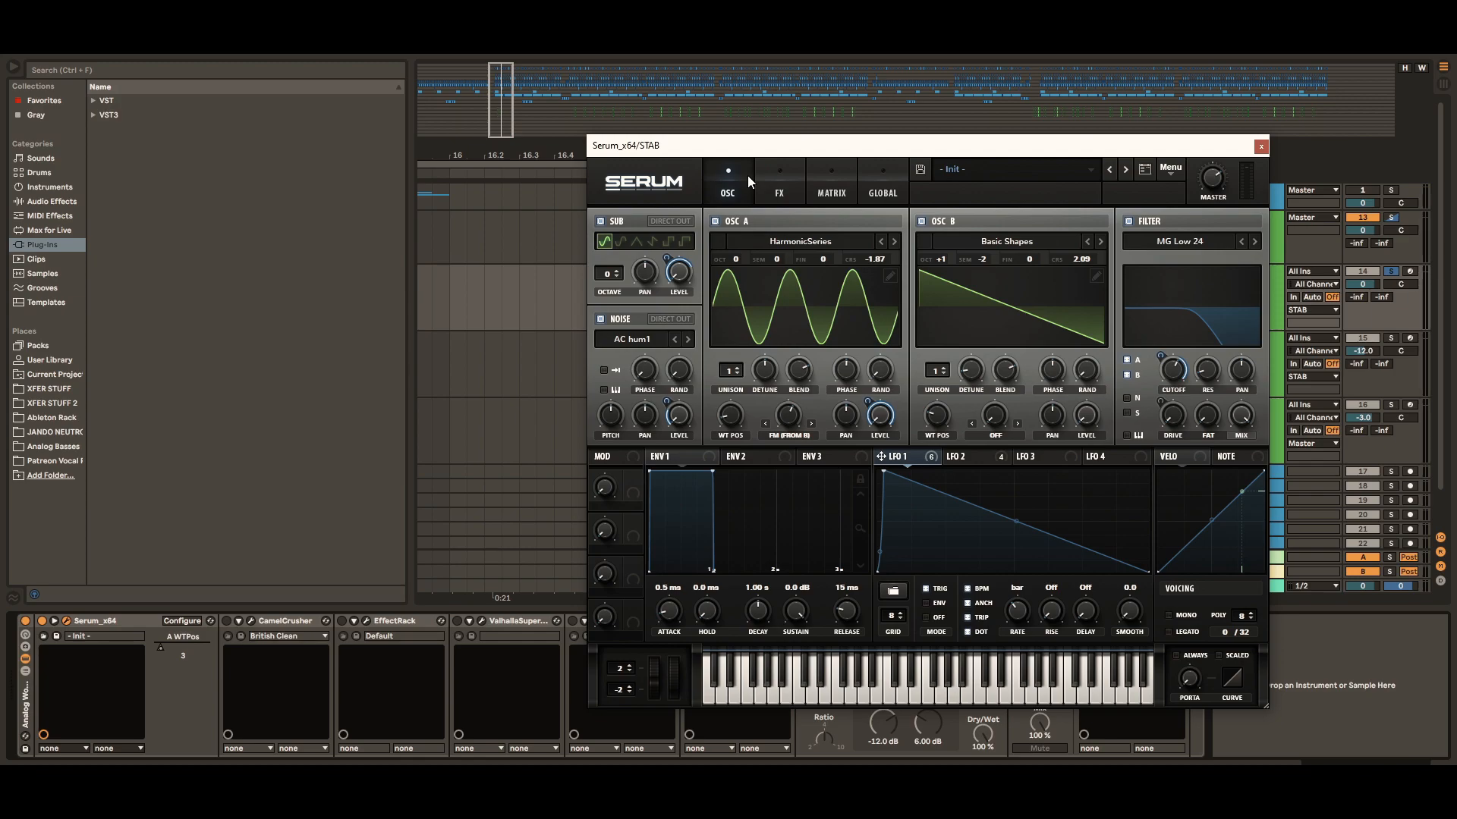
left_click(829, 186)
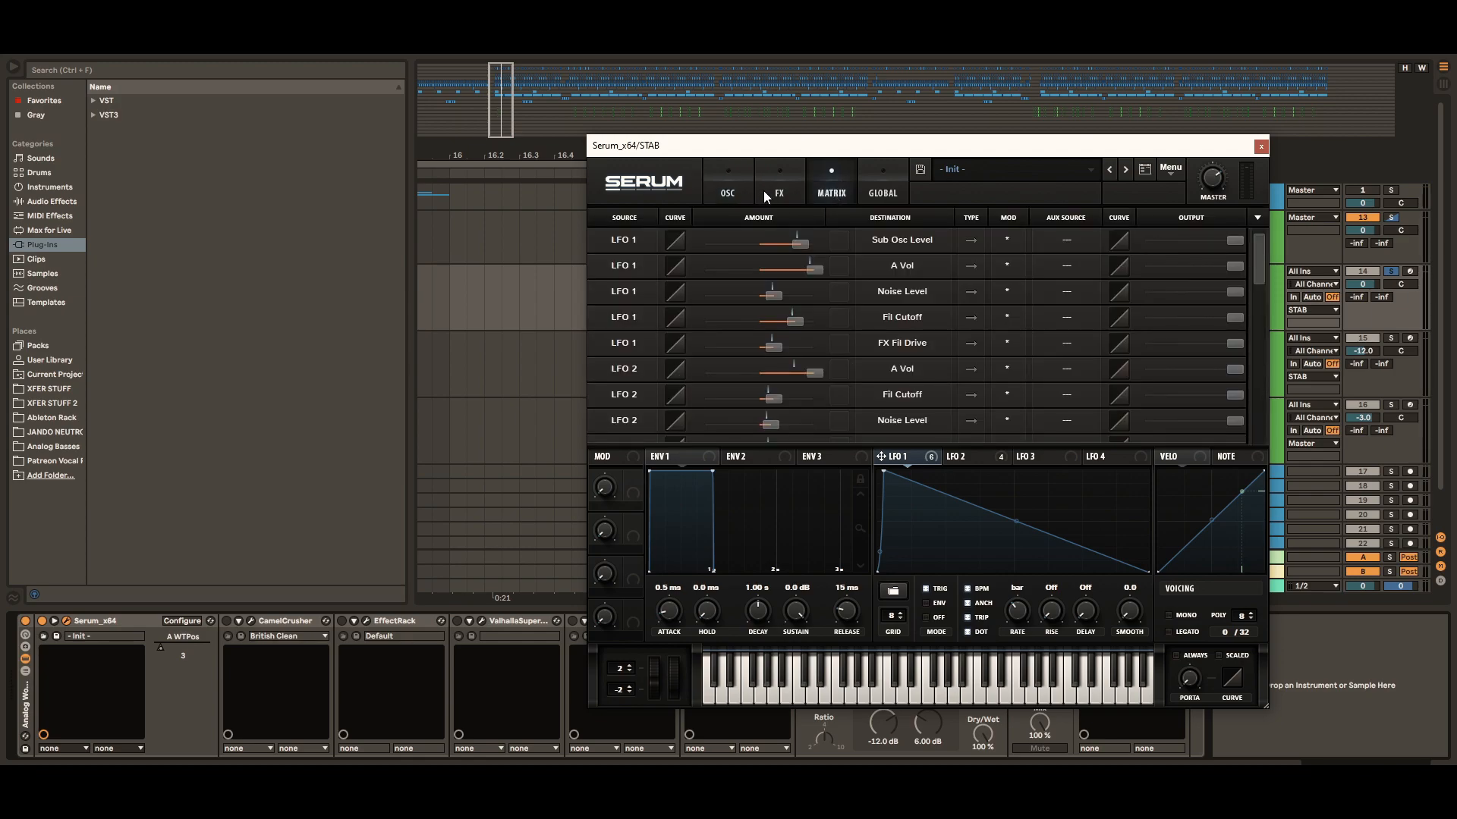
left_click(730, 191)
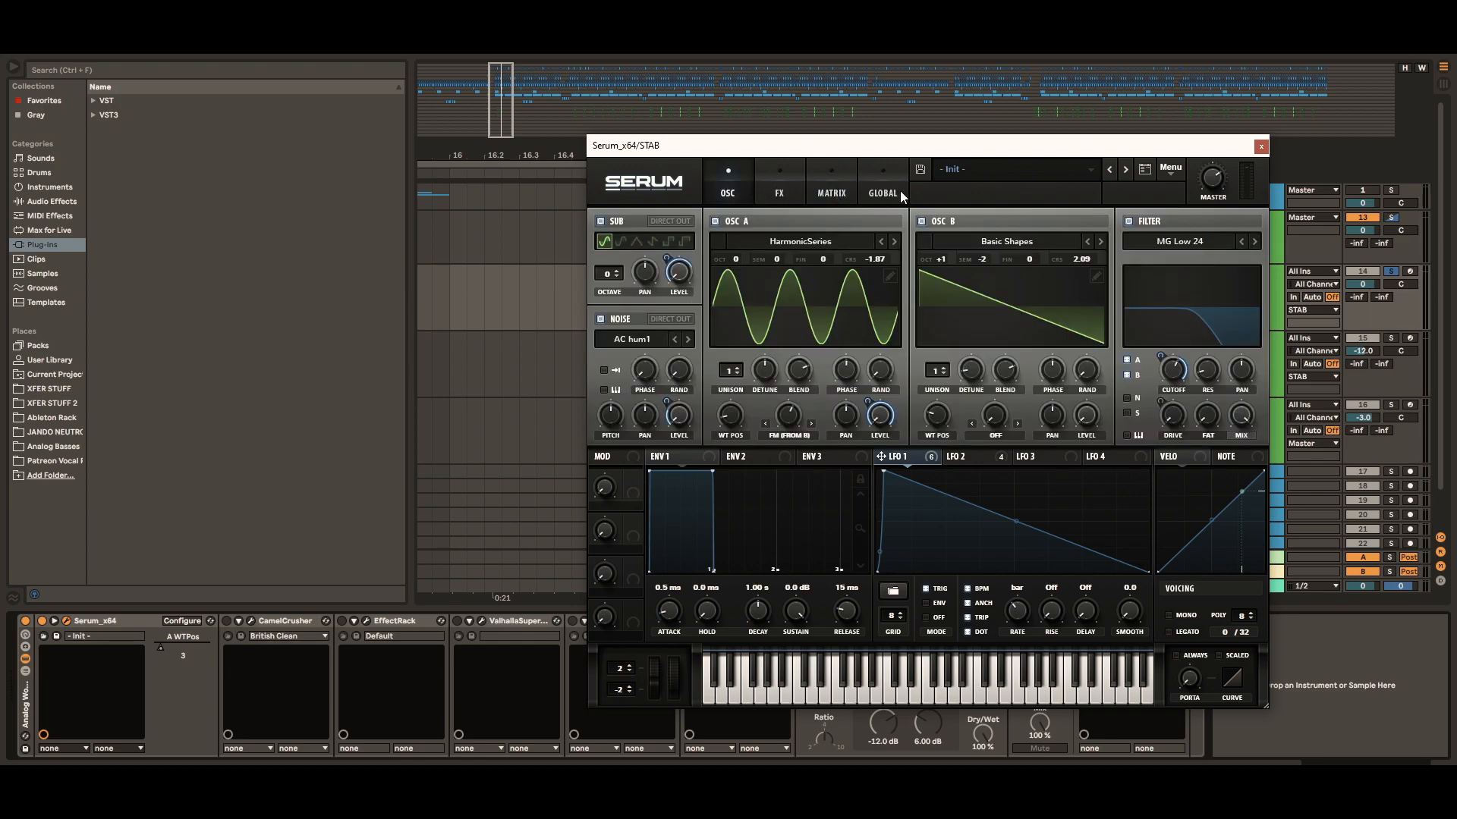
left_click_drag(1259, 148, 1097, 120)
left_click(1098, 119)
Open Serum on the STAB LAY track, play the layer soloed, and place the plugin window clear for viewing.
key("Down")
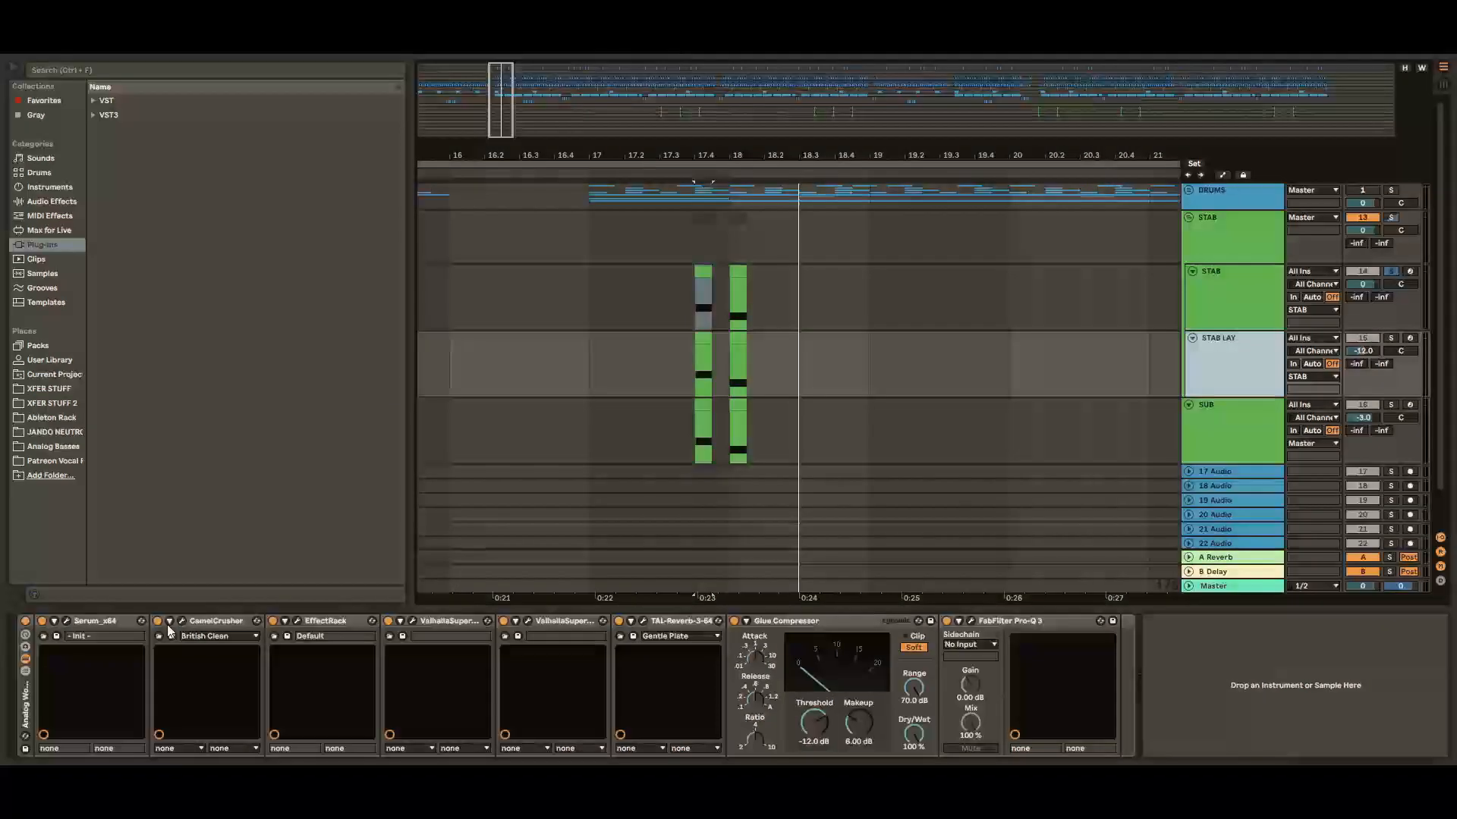
left_click(67, 620)
left_click_drag(992, 106, 432, 348)
left_click(708, 336)
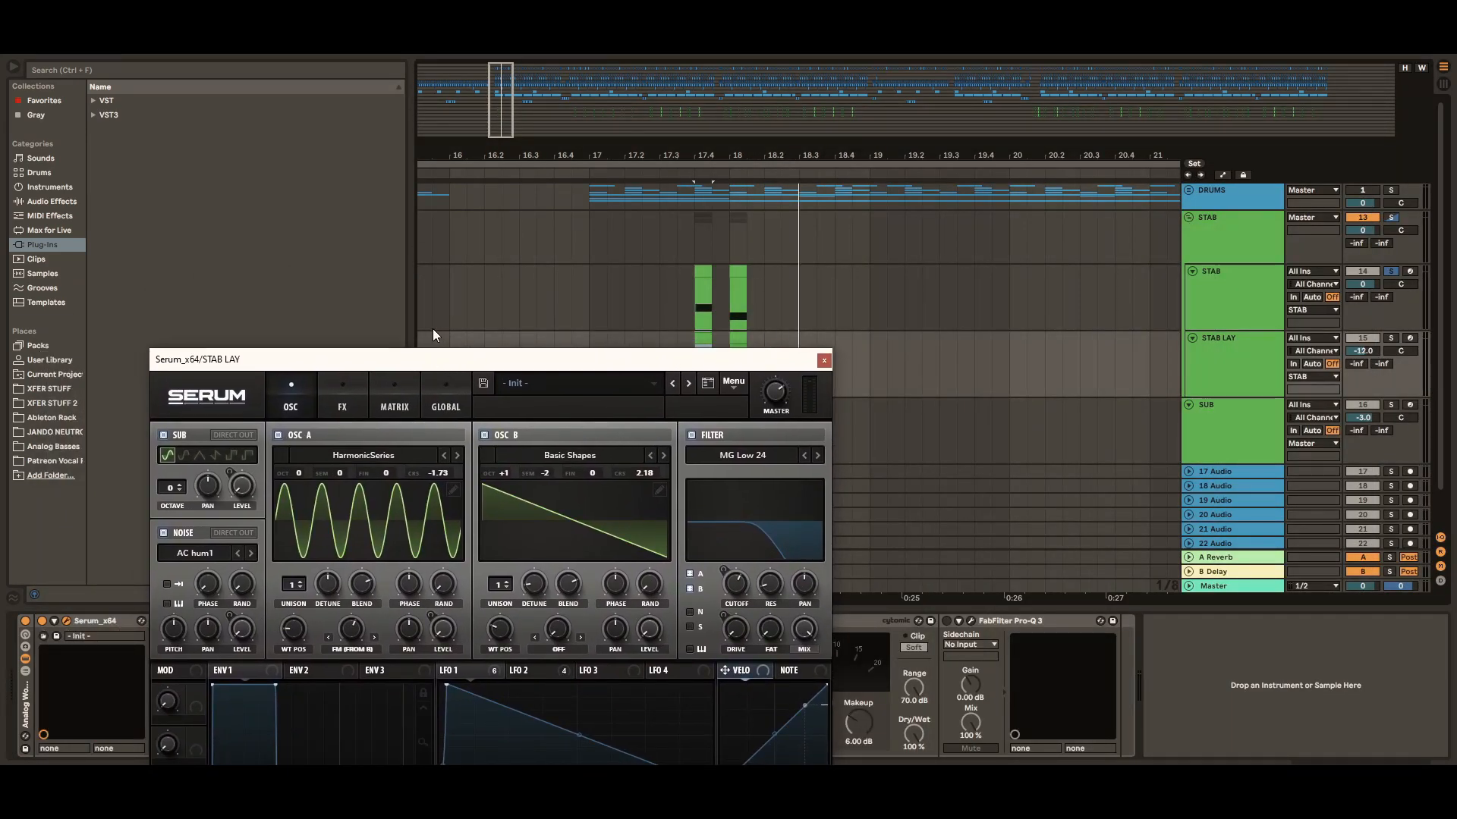
key("space")
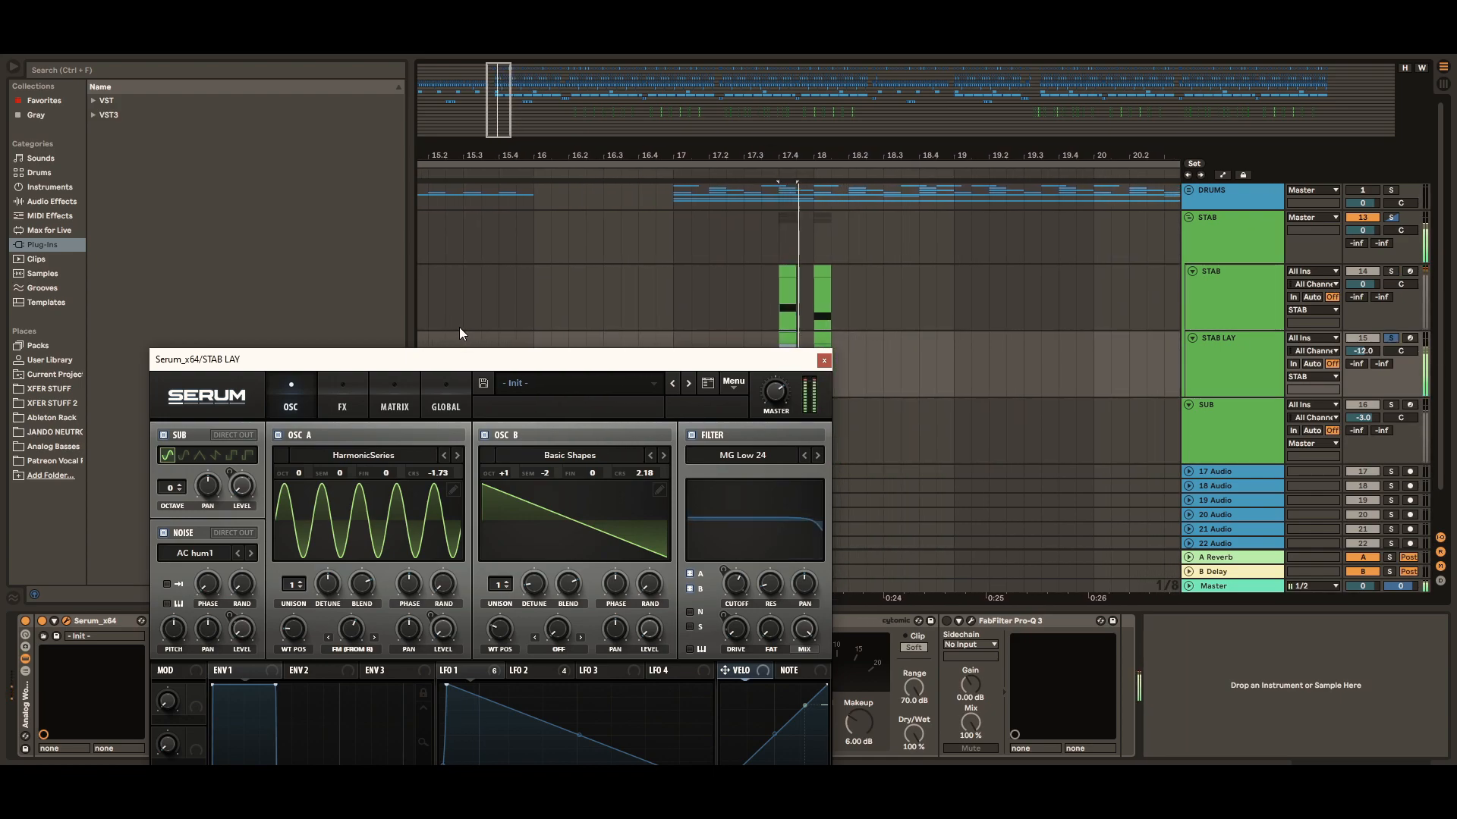
left_click_drag(560, 362, 664, 162)
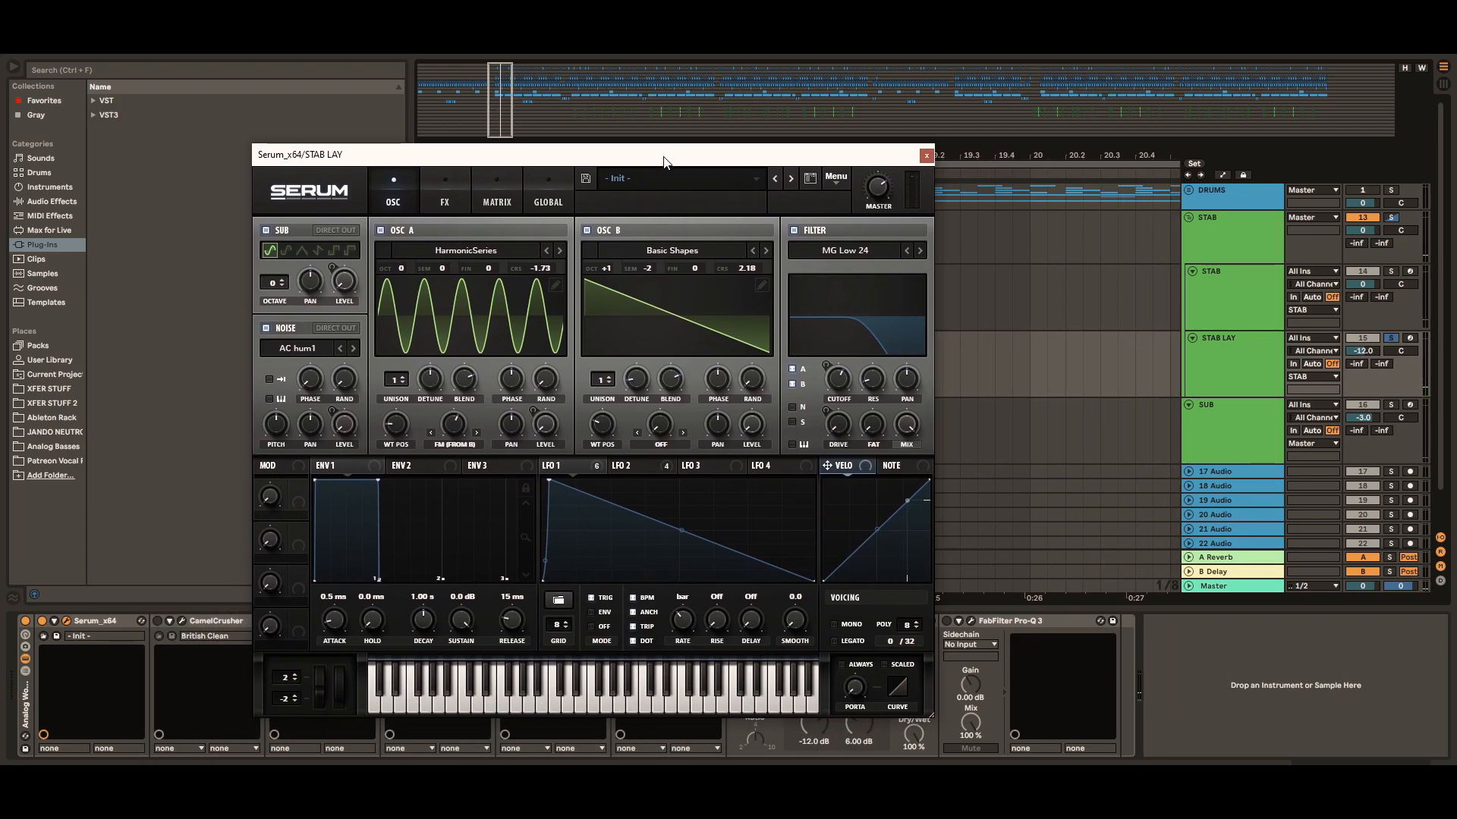
Try higher OSC A wavetable positions in HarmonicSeries, preview the wavetable in 3D, and return the position to 5.
mouse_move(404, 432)
left_click_drag(405, 432, 402, 430)
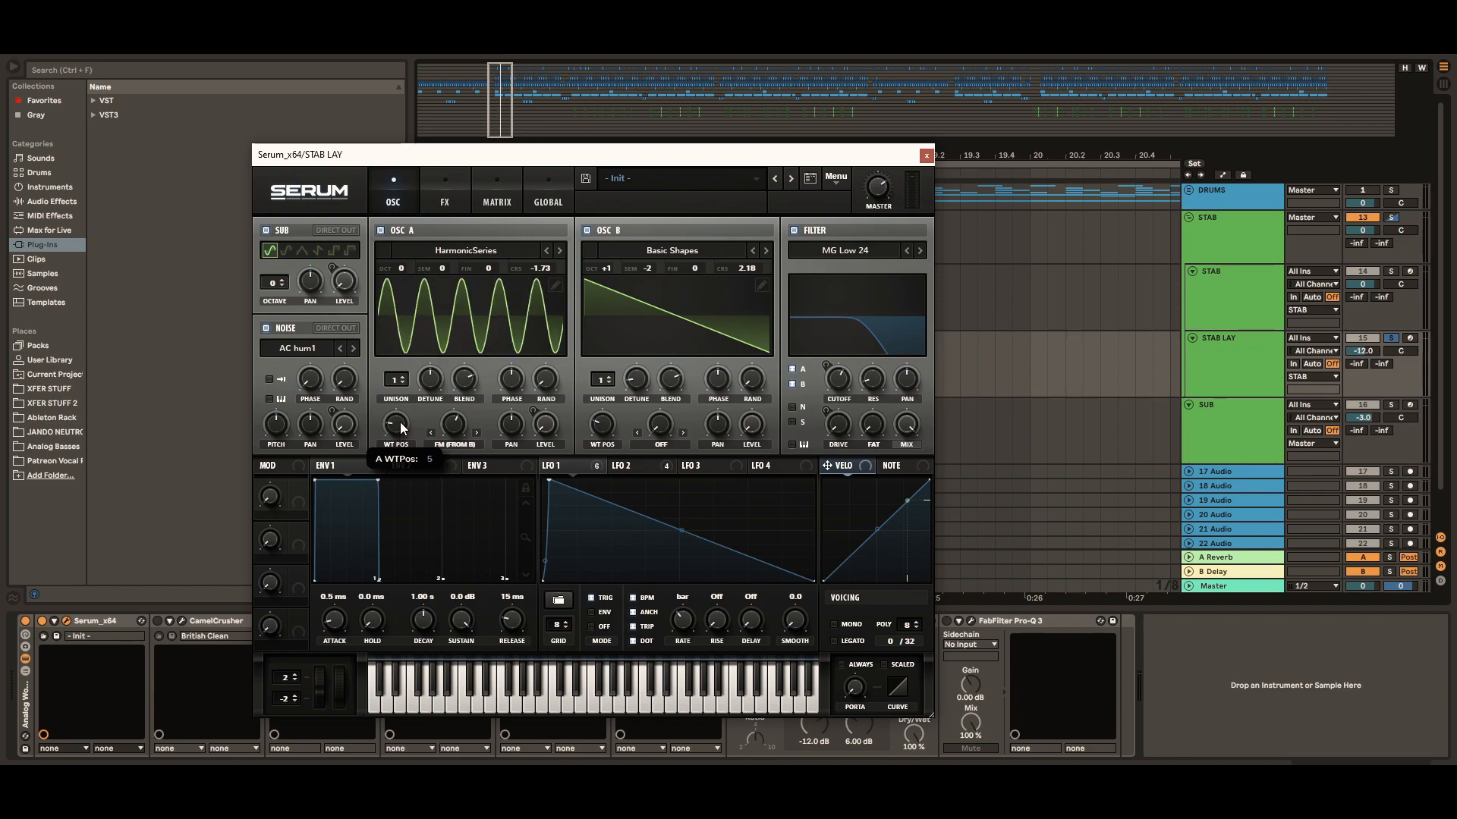
left_click_drag(403, 428, 399, 395)
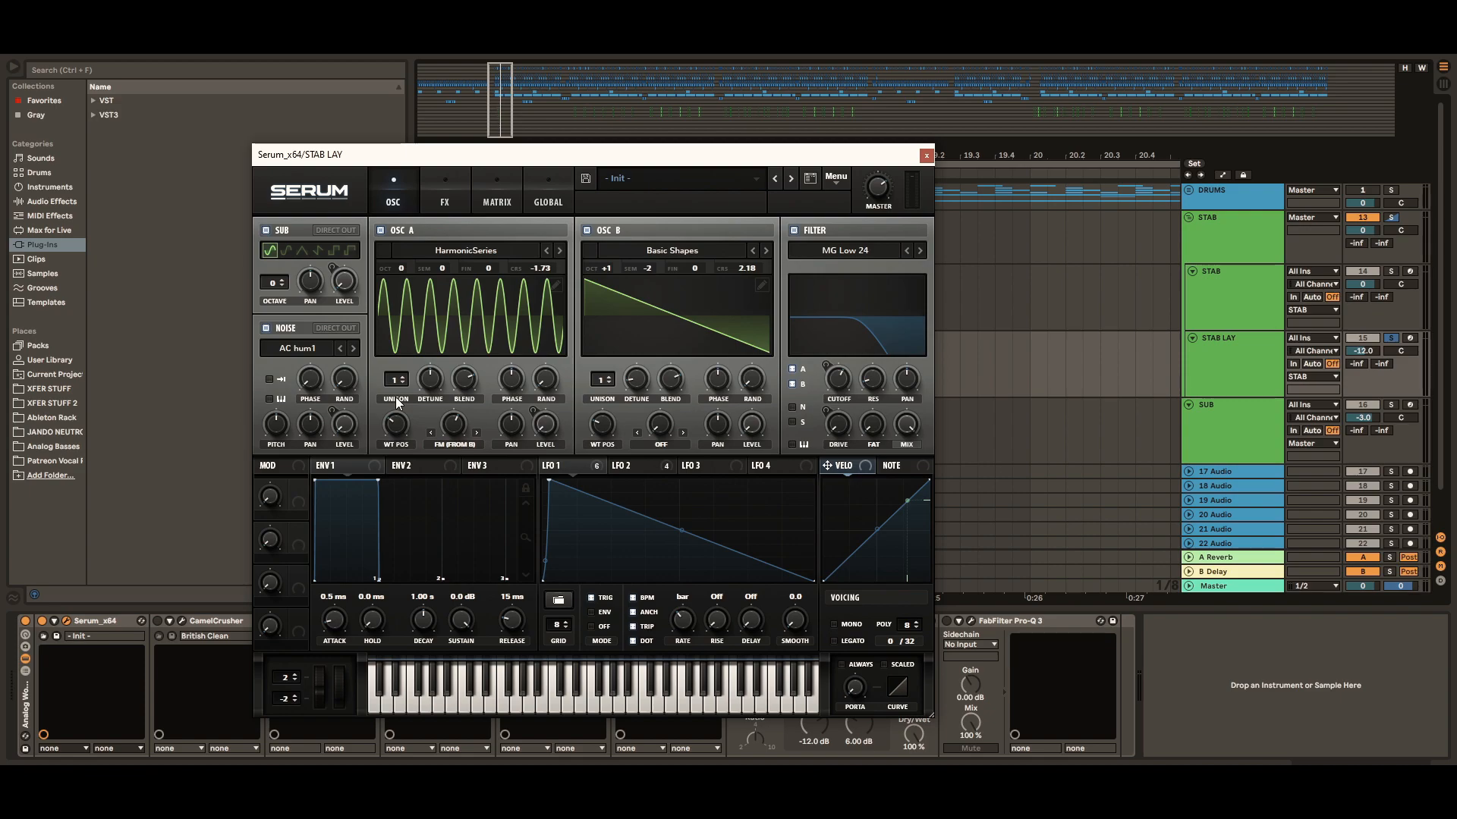
left_click_drag(395, 426, 437, 312)
left_click(489, 315)
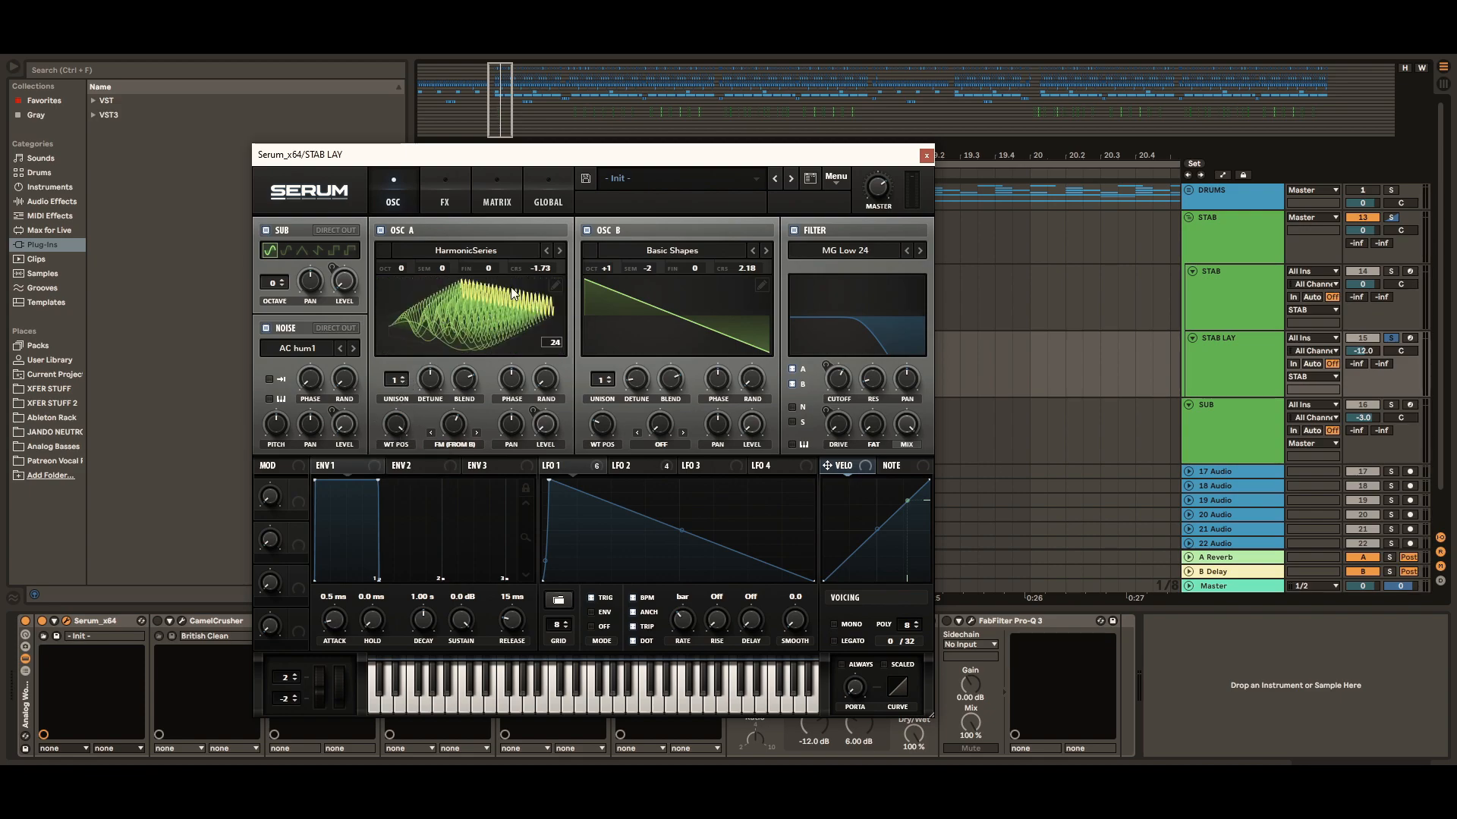
left_click(508, 339)
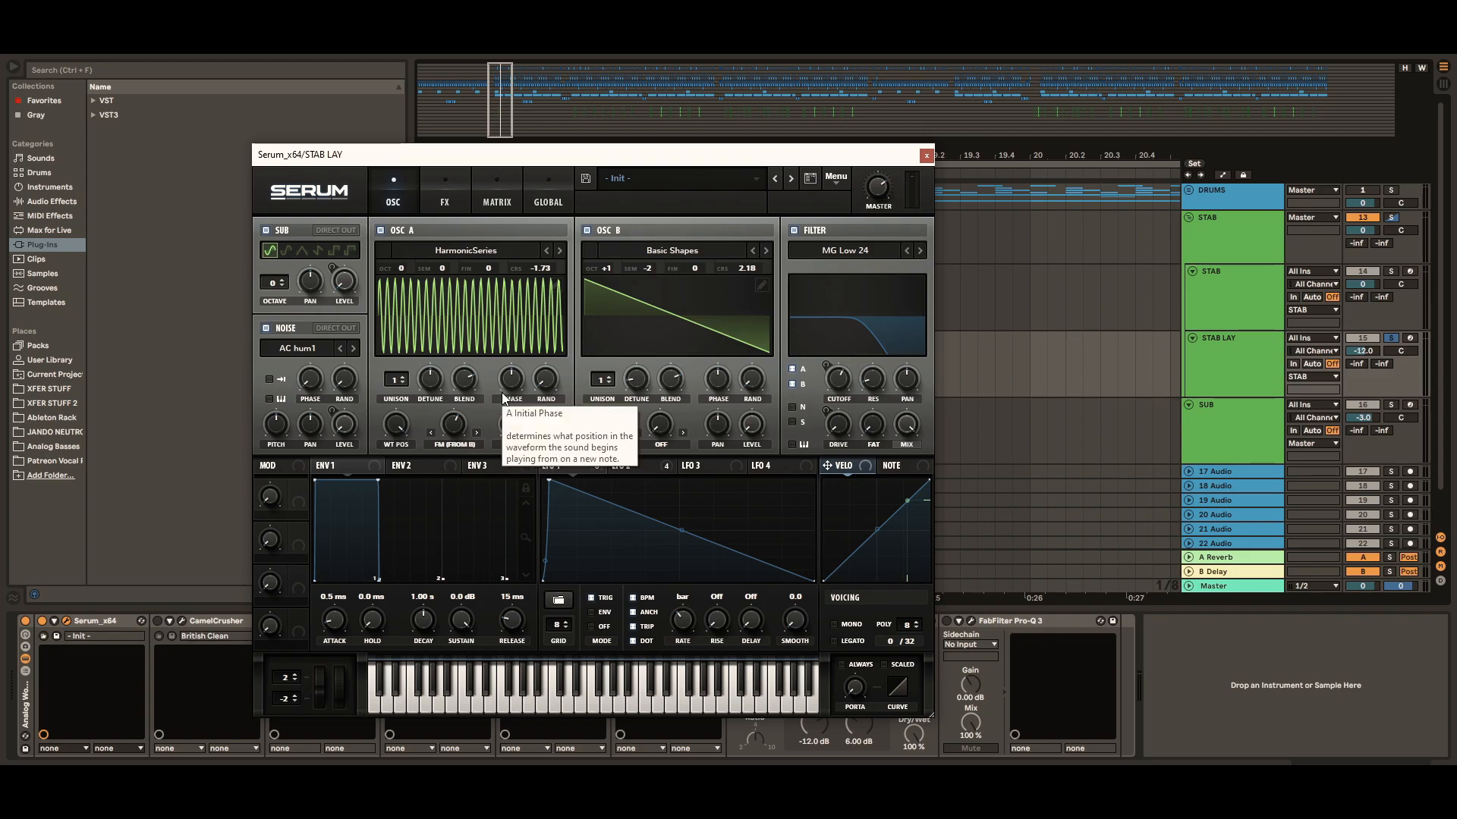
left_click_drag(397, 437, 384, 558)
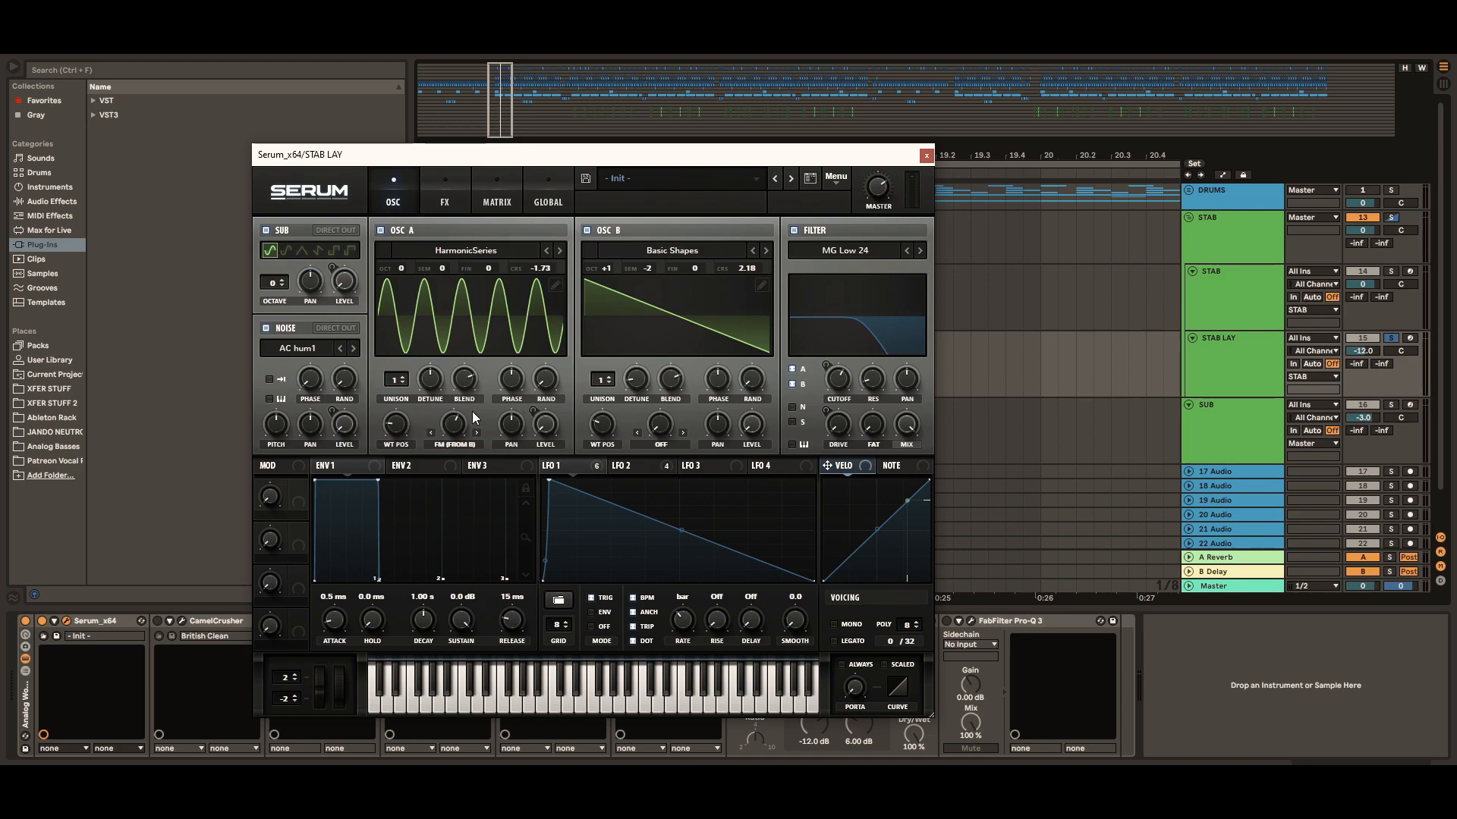
left_click_drag(393, 433, 416, 452)
Review the STAB LAY patch's distortion, compressor and Combs filter effects, and hide the plugin windows.
left_click(444, 196)
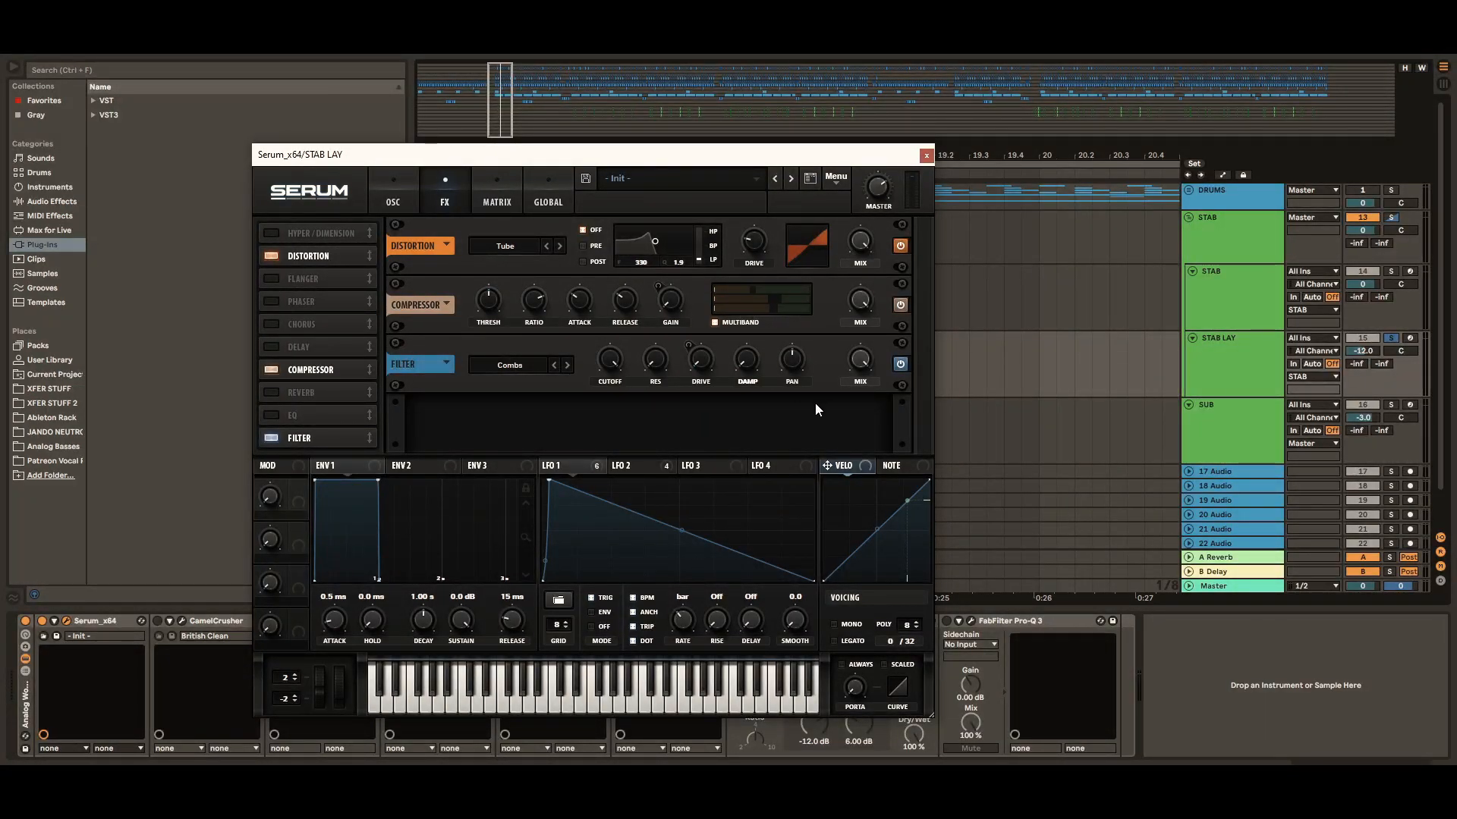
key("ctrl+alt+p")
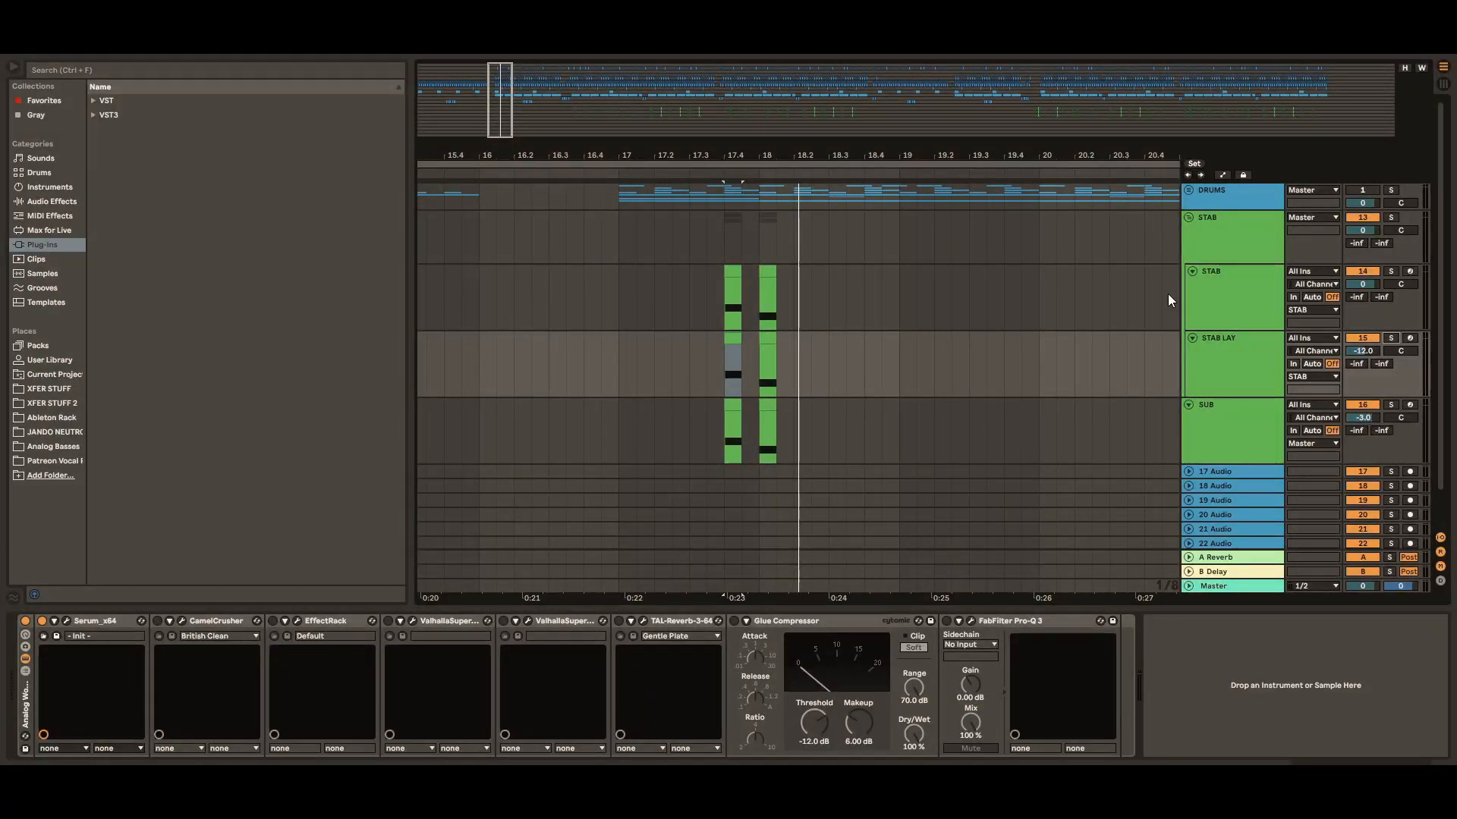
Open CamelCrusher on the STAB track, examine its British Clean patch settings, and close the plugin.
left_click(860, 308)
key("plus")
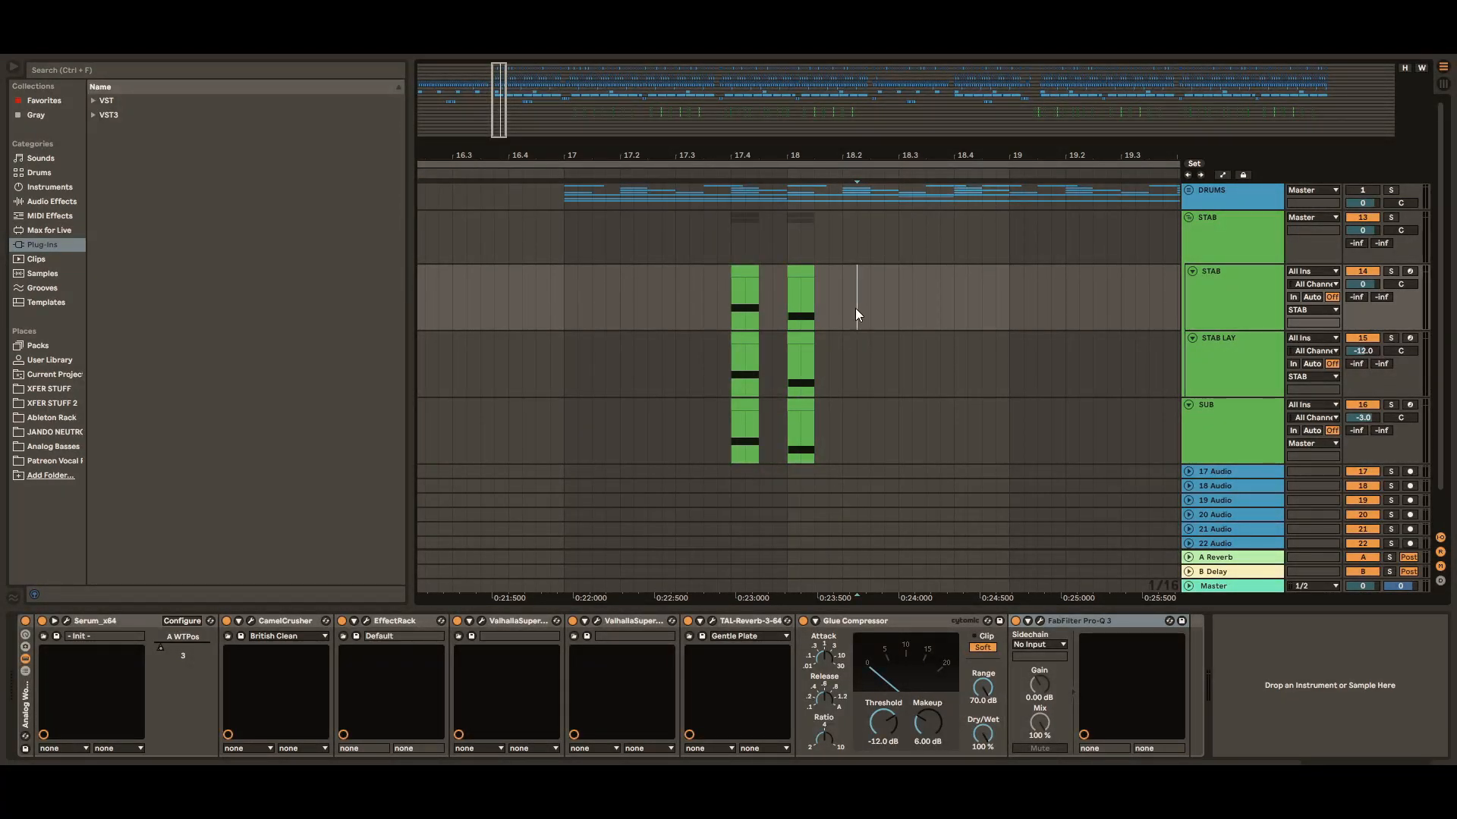
left_click(251, 620)
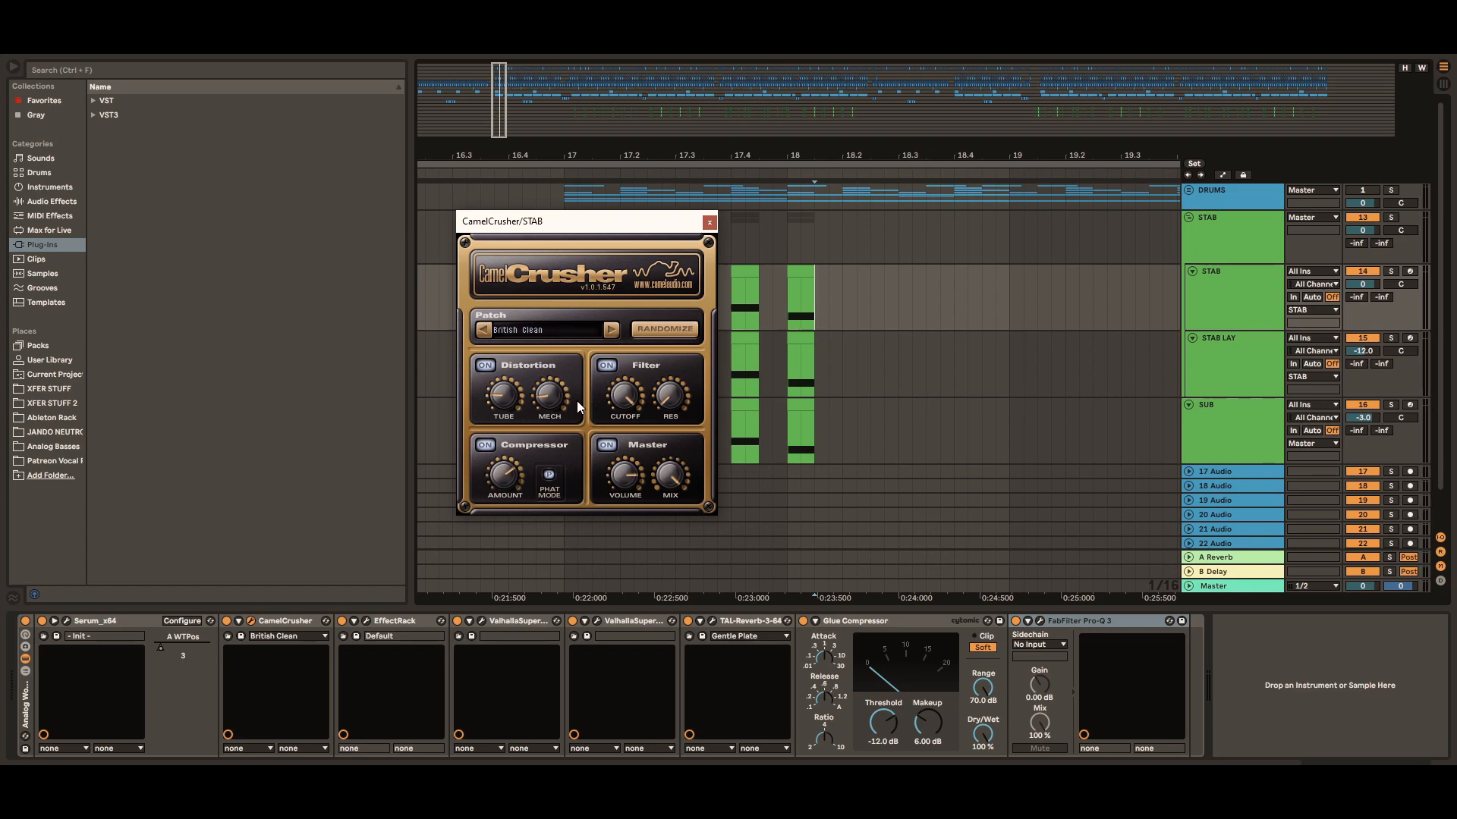
left_click_drag(622, 231, 510, 225)
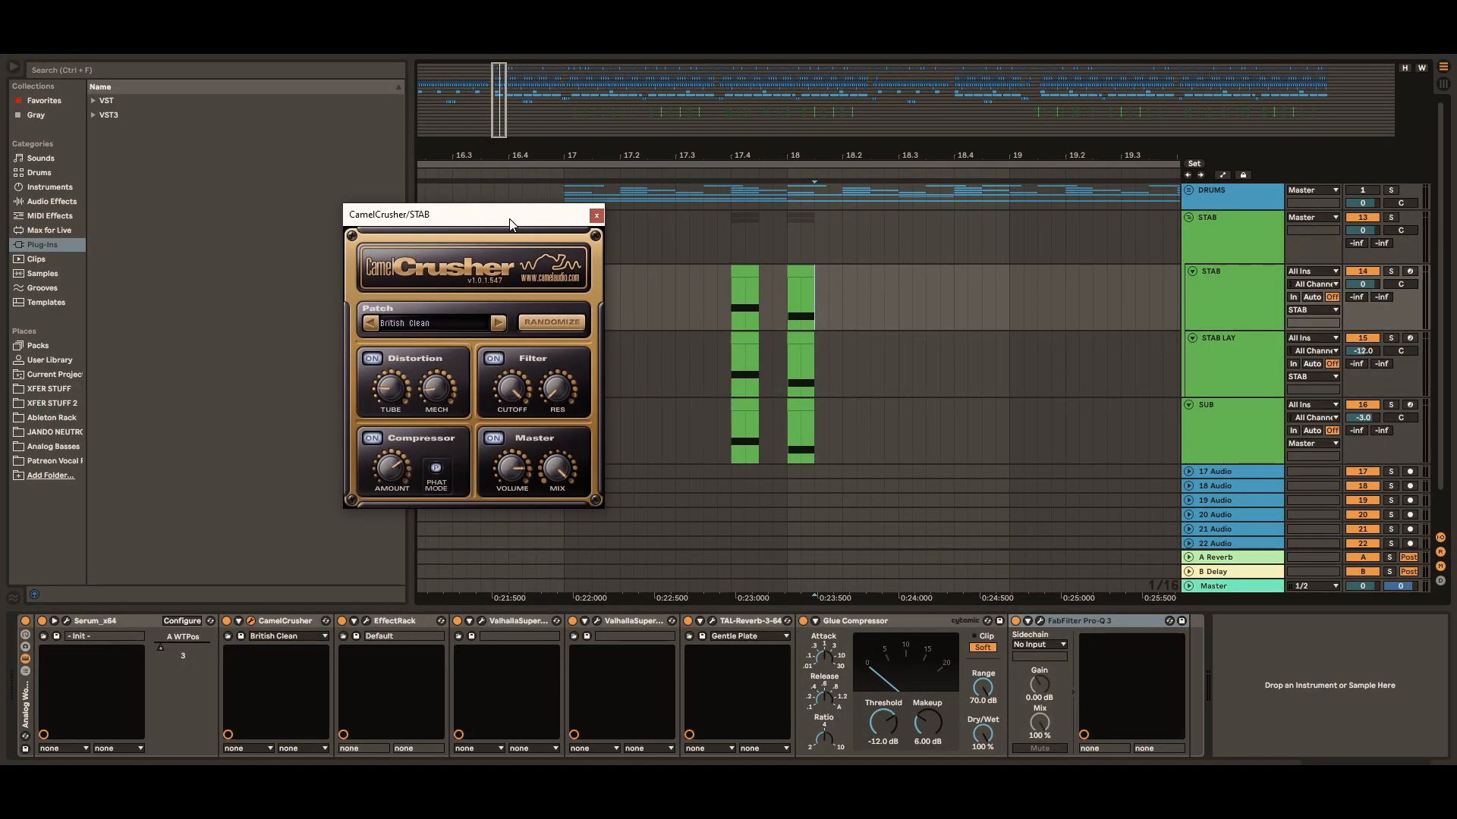
left_click(597, 217)
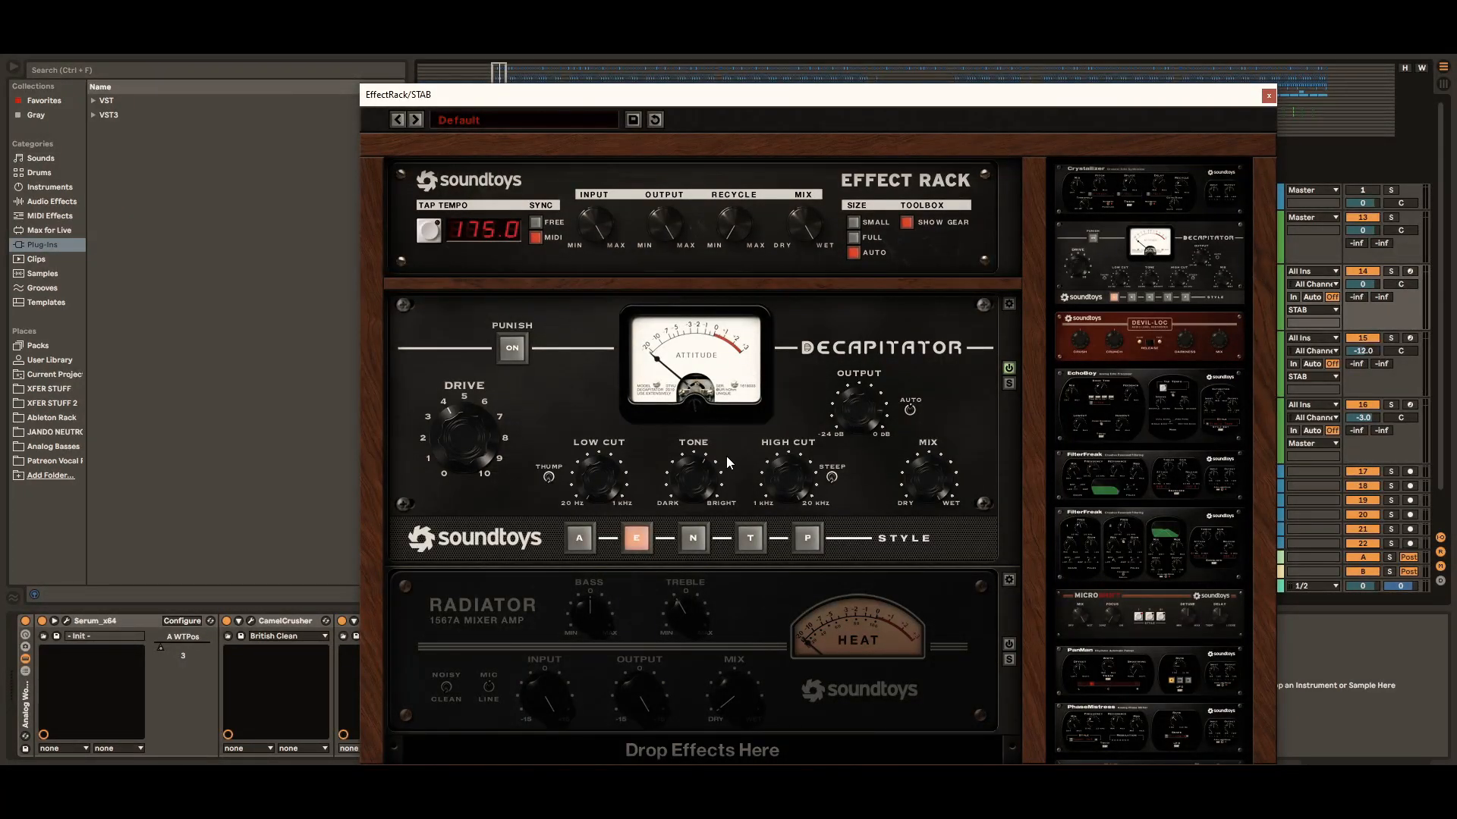
Move the EffectRack window aside, audition the STAB sound with EffectRack bypassed and enabled, and reopen its settings.
left_click_drag(1218, 97, 1365, 90)
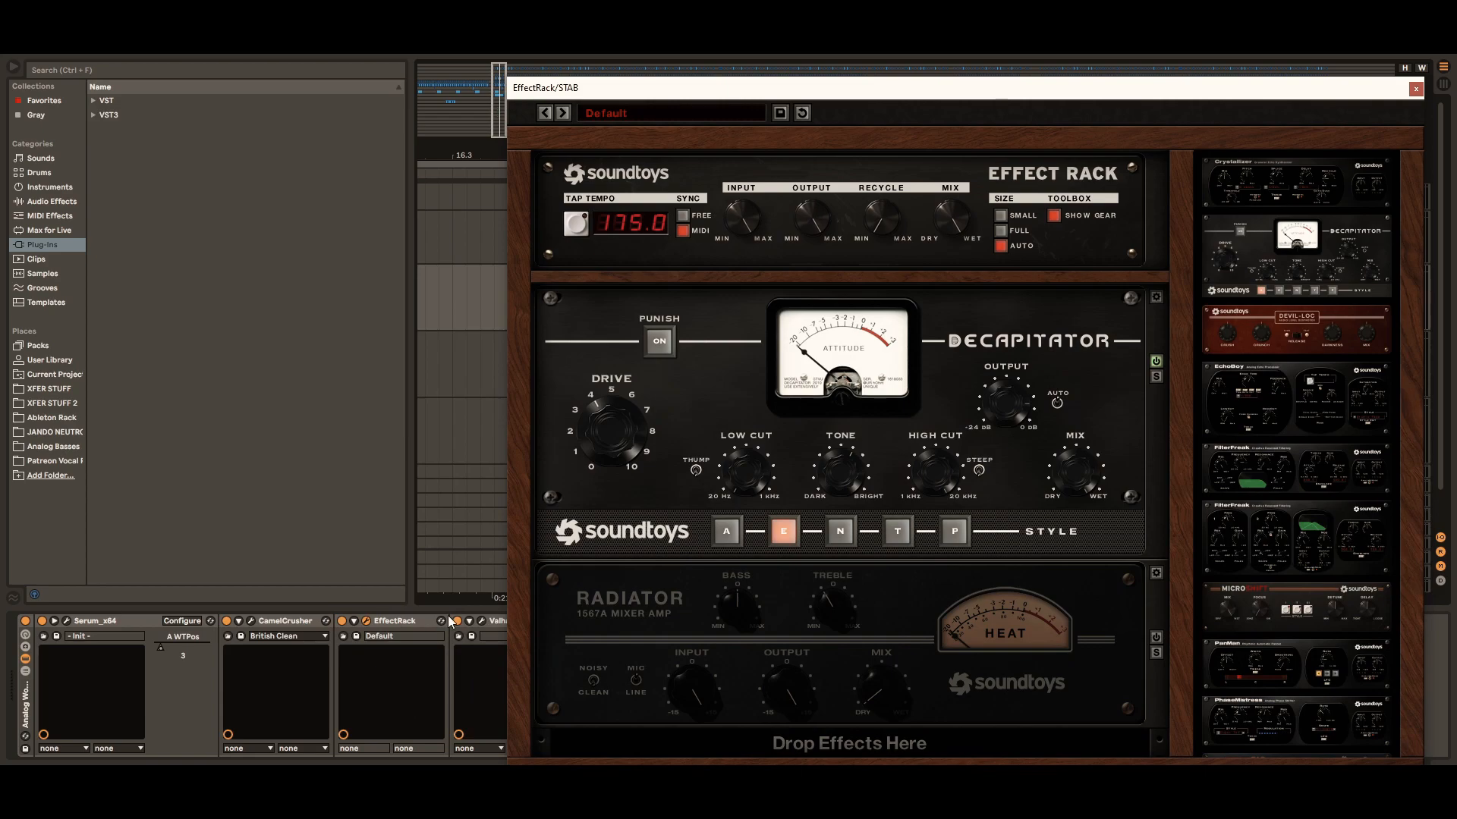
left_click(341, 621)
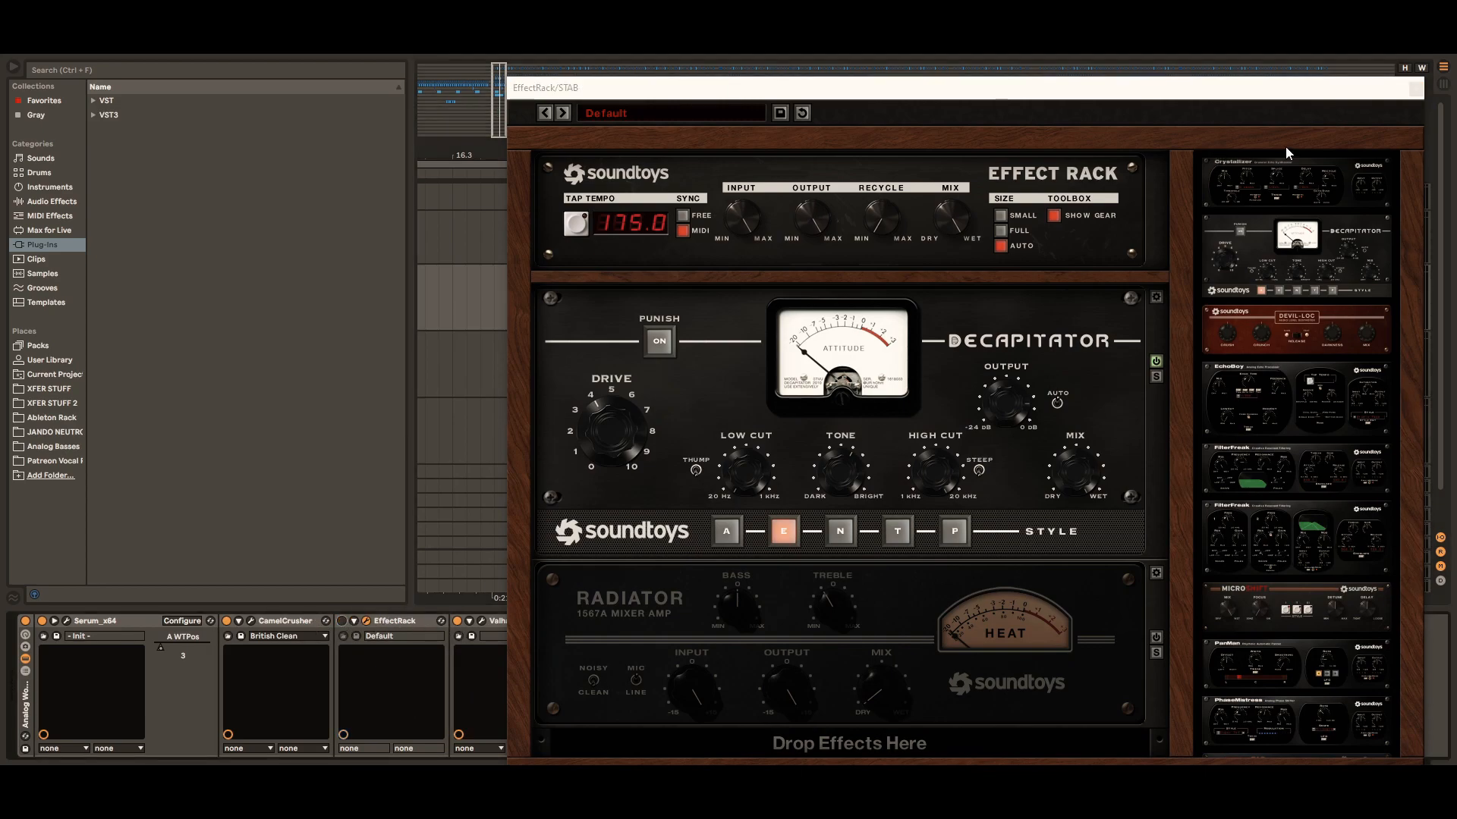
key("space")
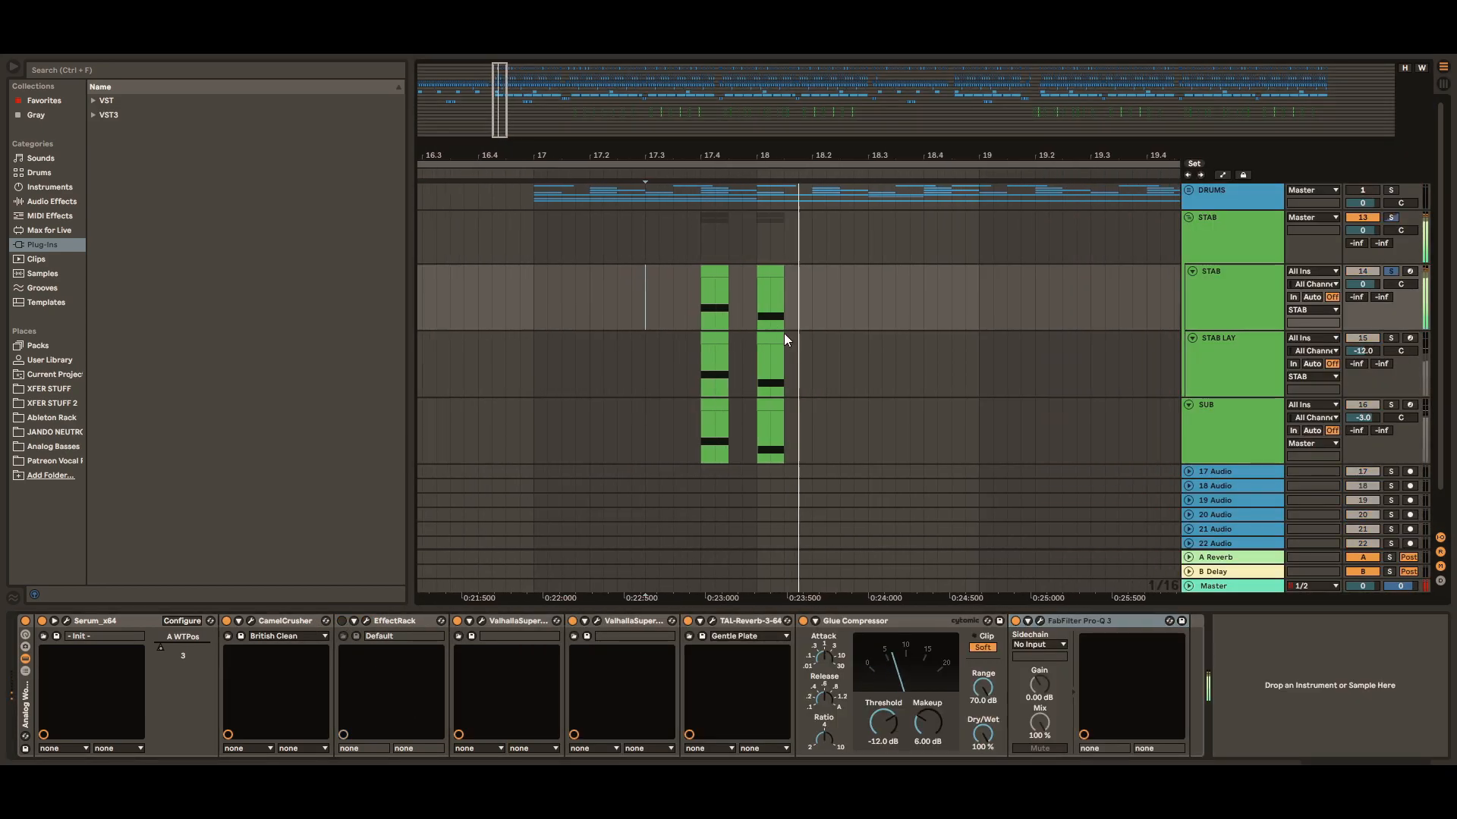
left_click(342, 622)
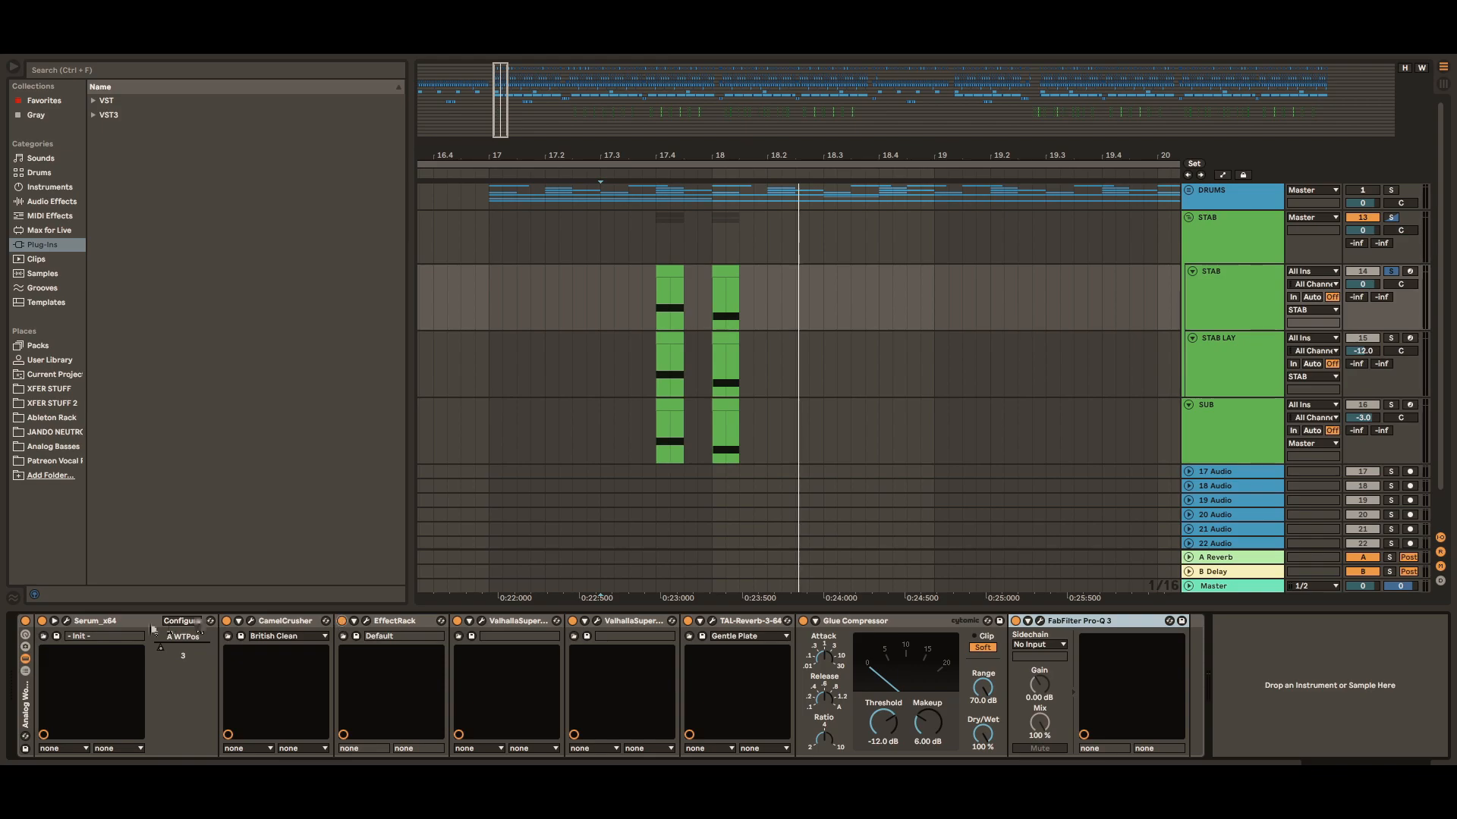
left_click(367, 622)
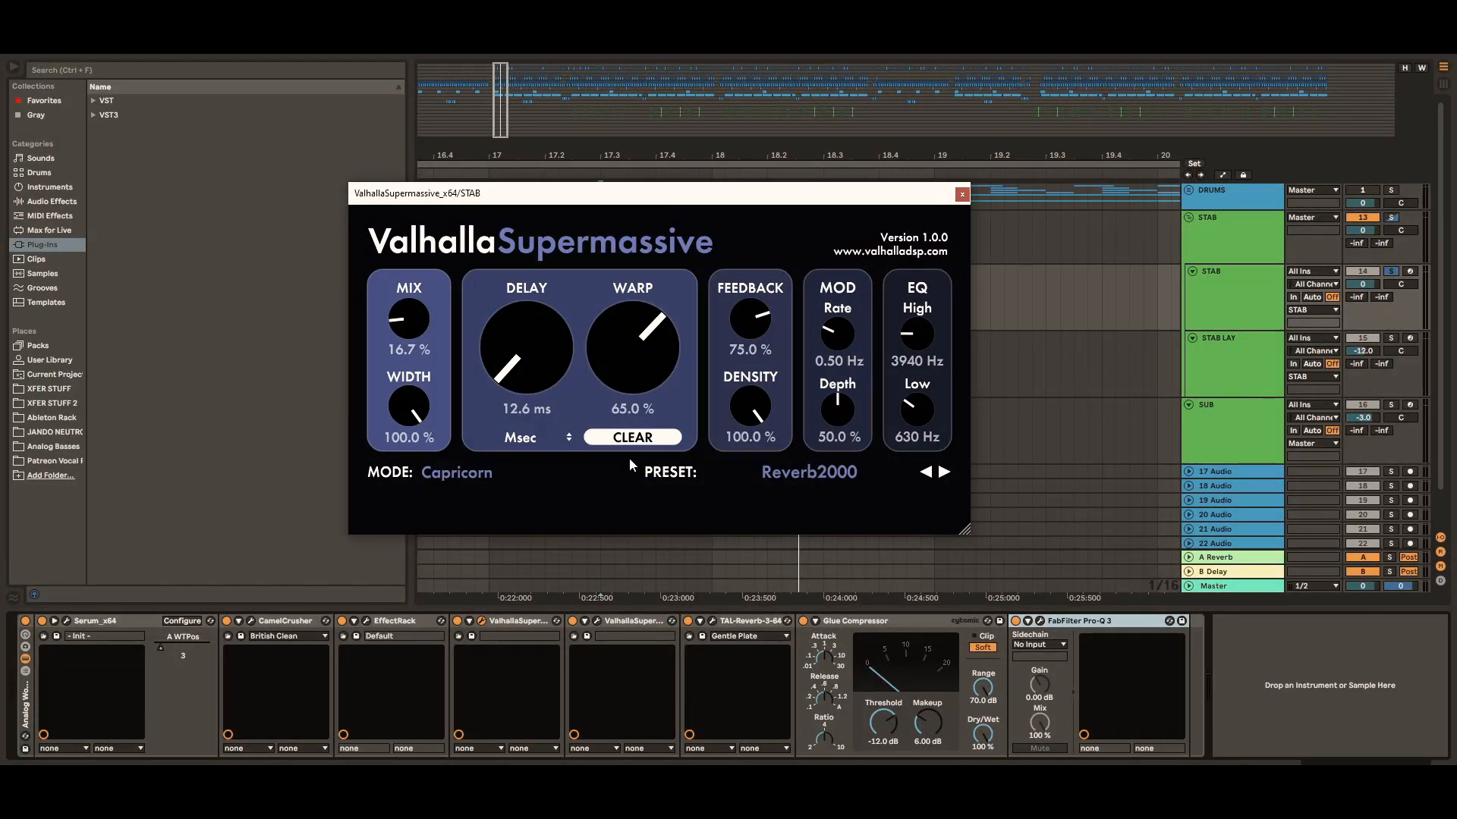
Bypass the second ValhallaSupermassive, TAL-Reverb-3 and Glue Compressor, and compare the stab with the first ValhallaSupermassive off and on.
left_click(572, 621)
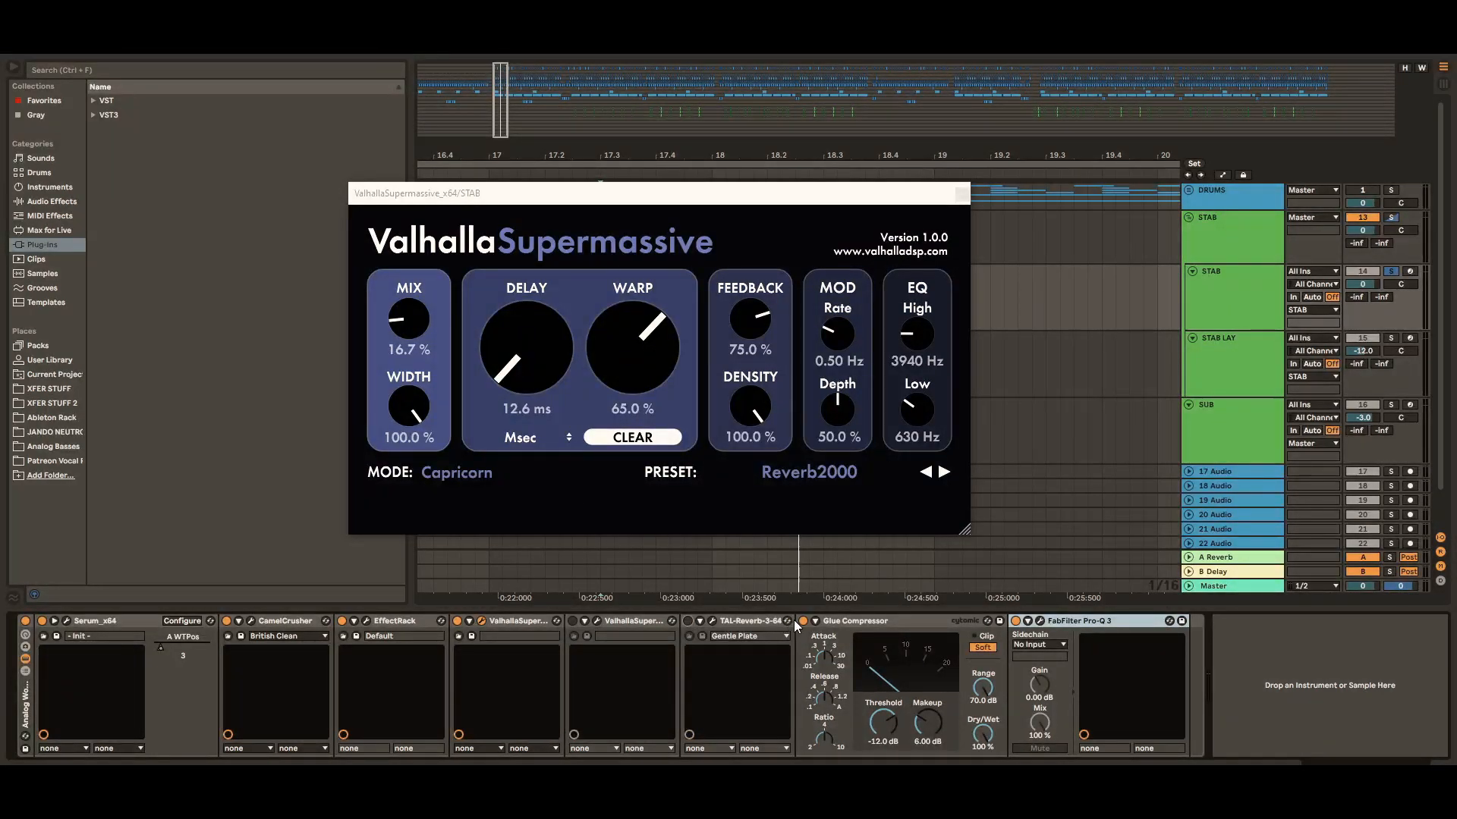
left_click(688, 621)
left_click(802, 620)
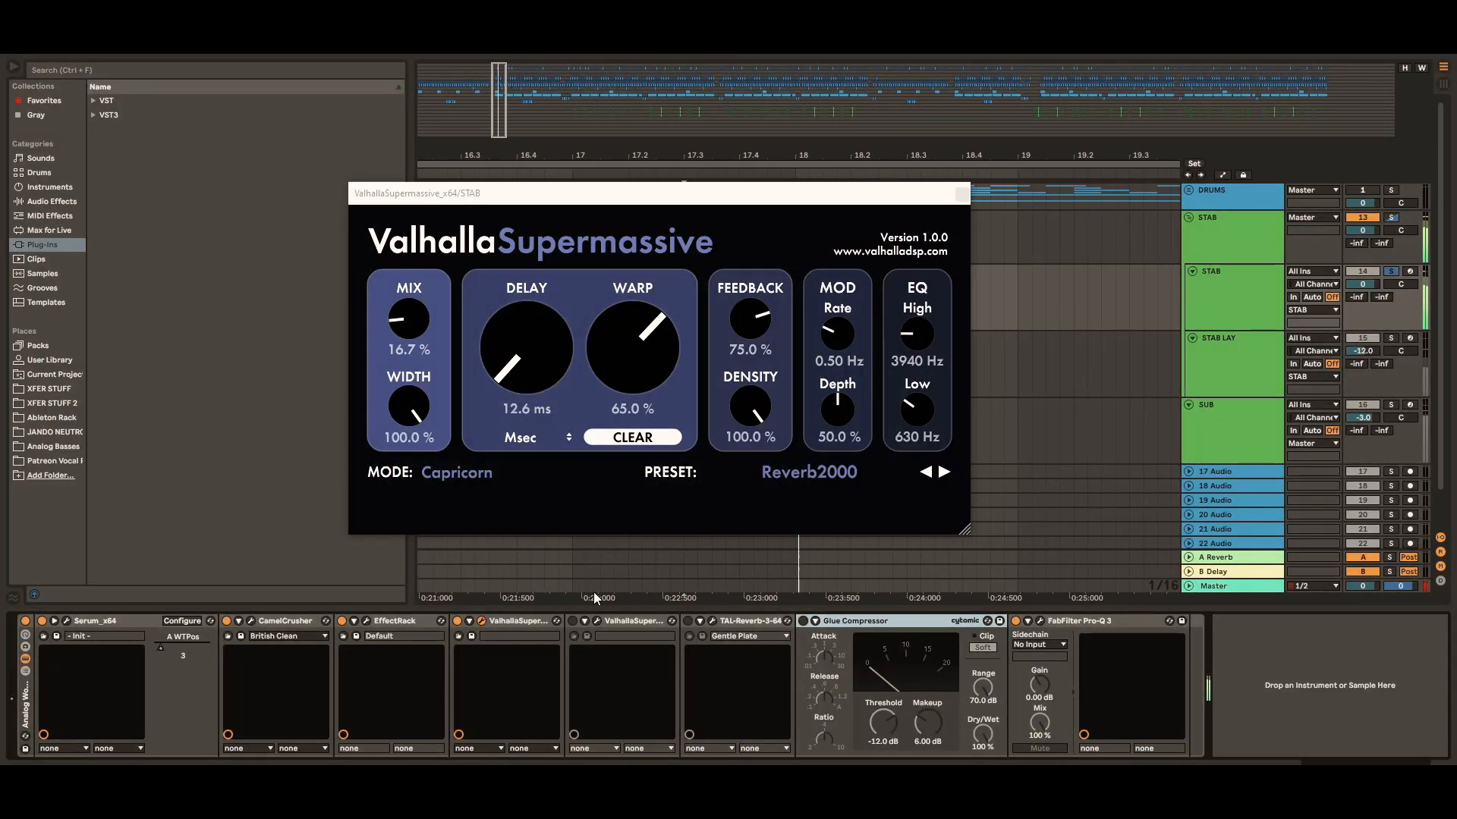
left_click(457, 621)
left_click(458, 622)
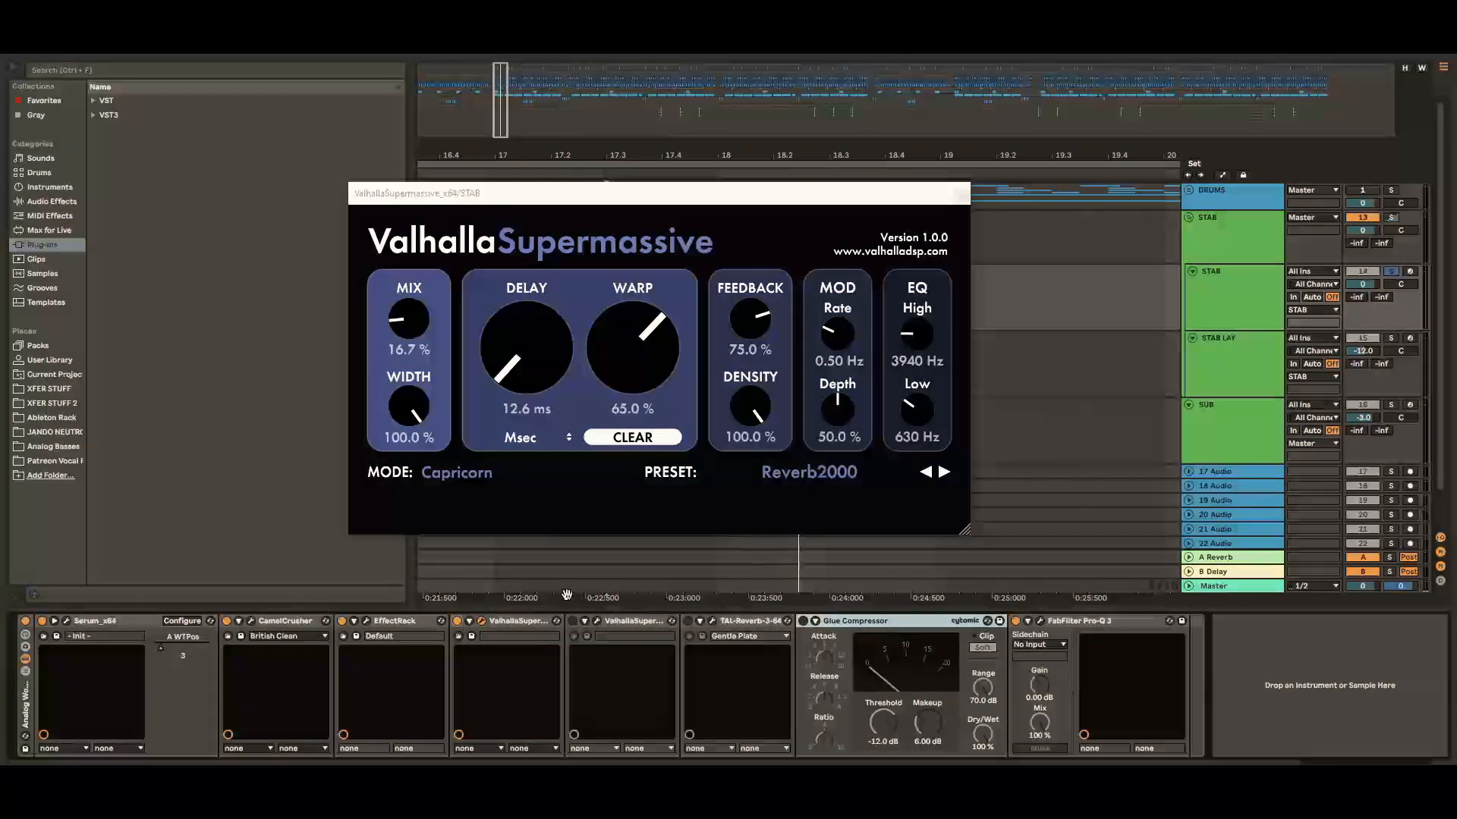
Re-enable the second ValhallaSupermassive on the STAB track, open its settings, and audition the stab through it.
left_click(573, 622)
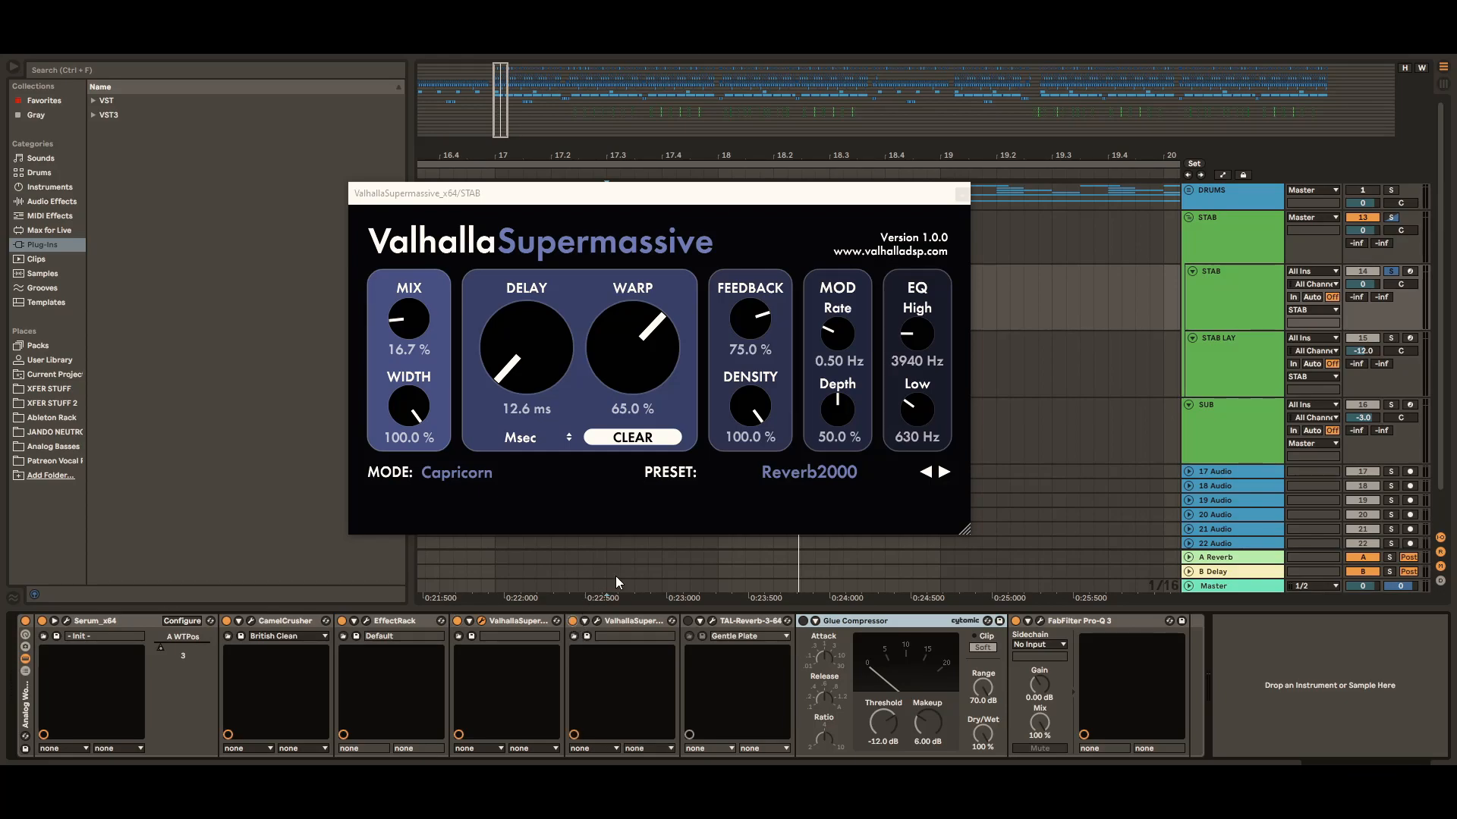
left_click(598, 621)
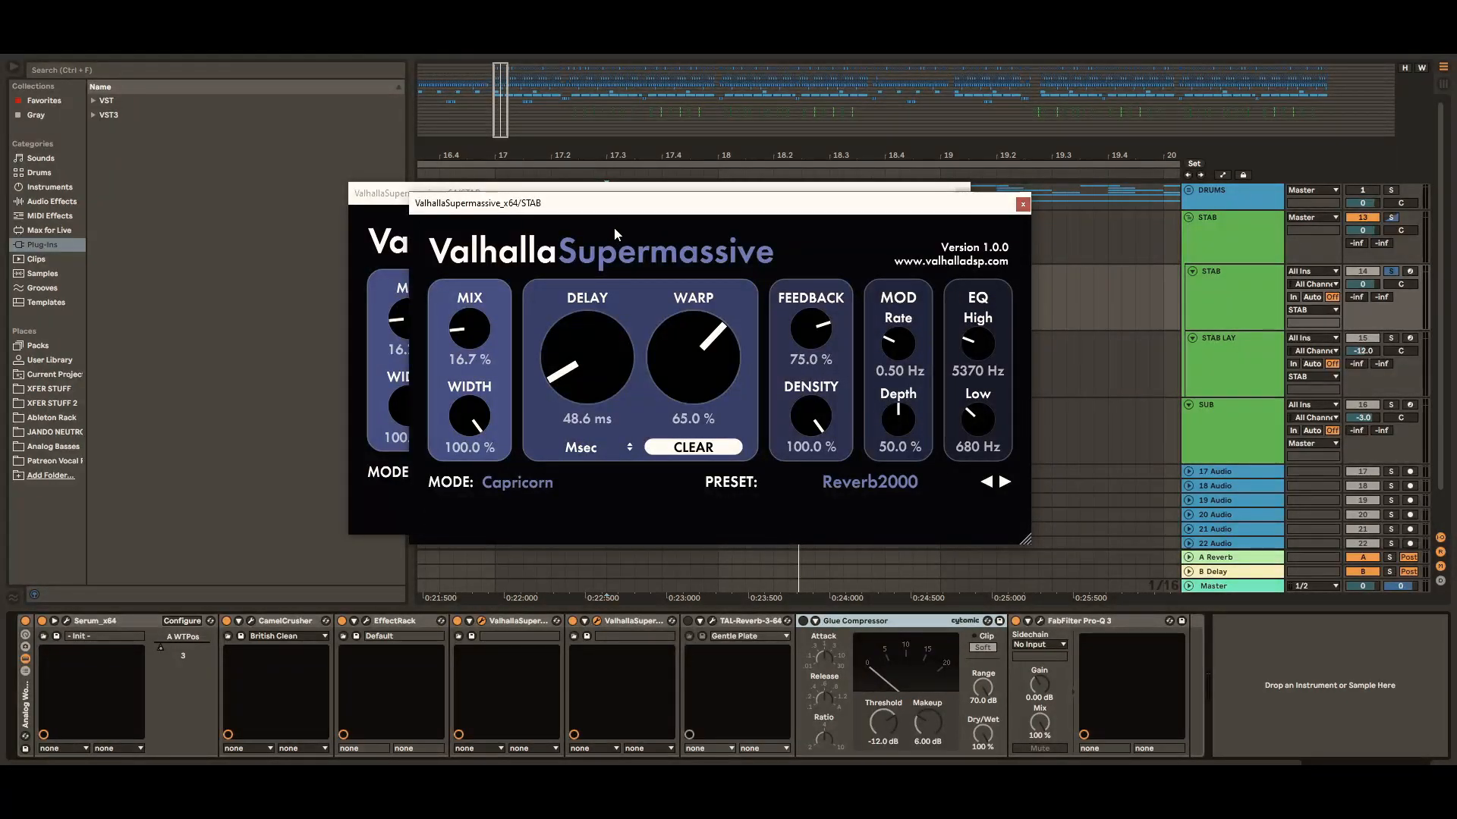
left_click_drag(801, 275, 735, 217)
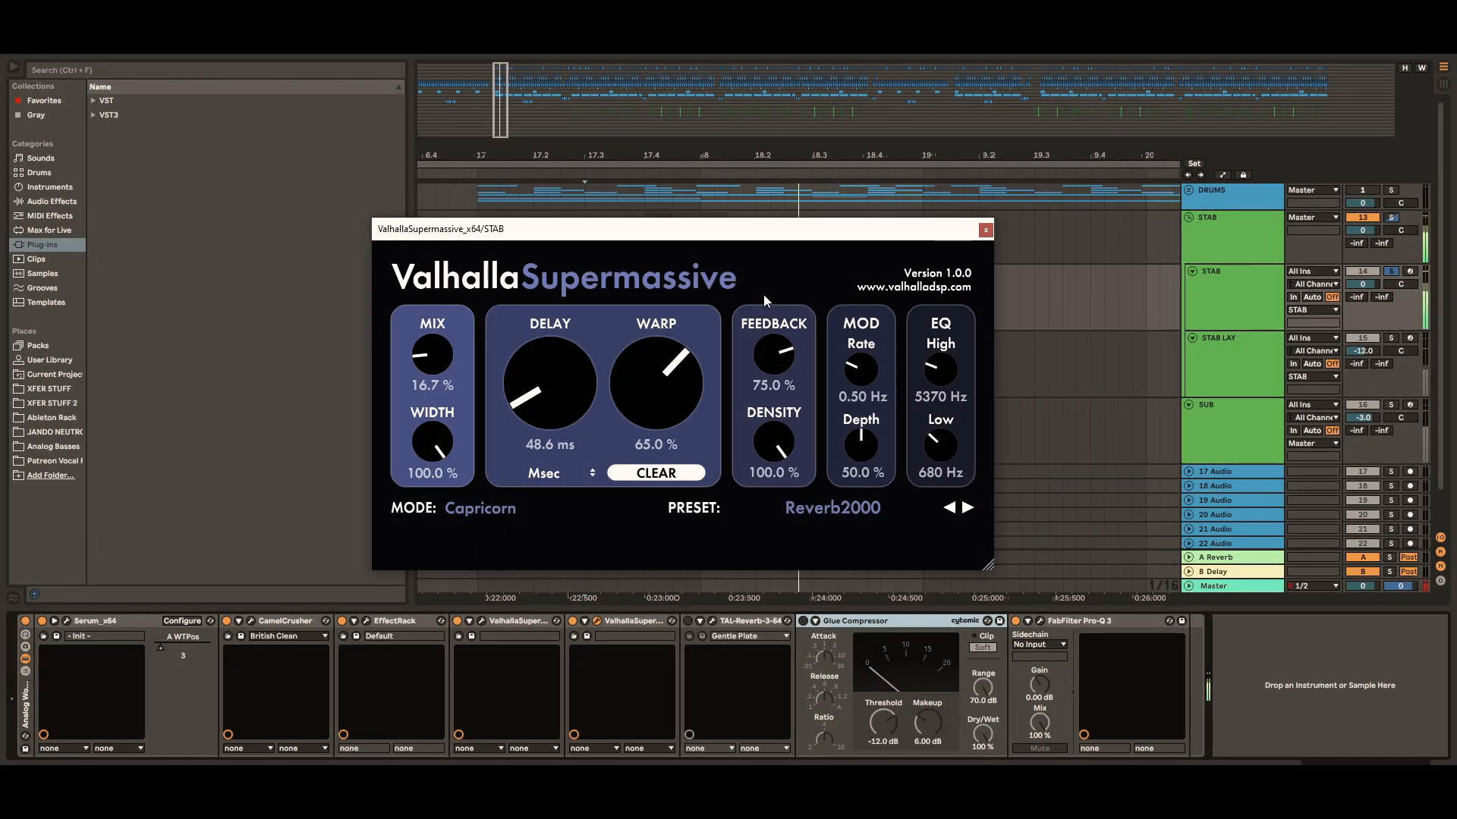
Re-enable TAL-Reverb-3, view its sliders with the ValhallaSupermassive window closed, and turn Glue Compressor back on.
left_click(712, 620)
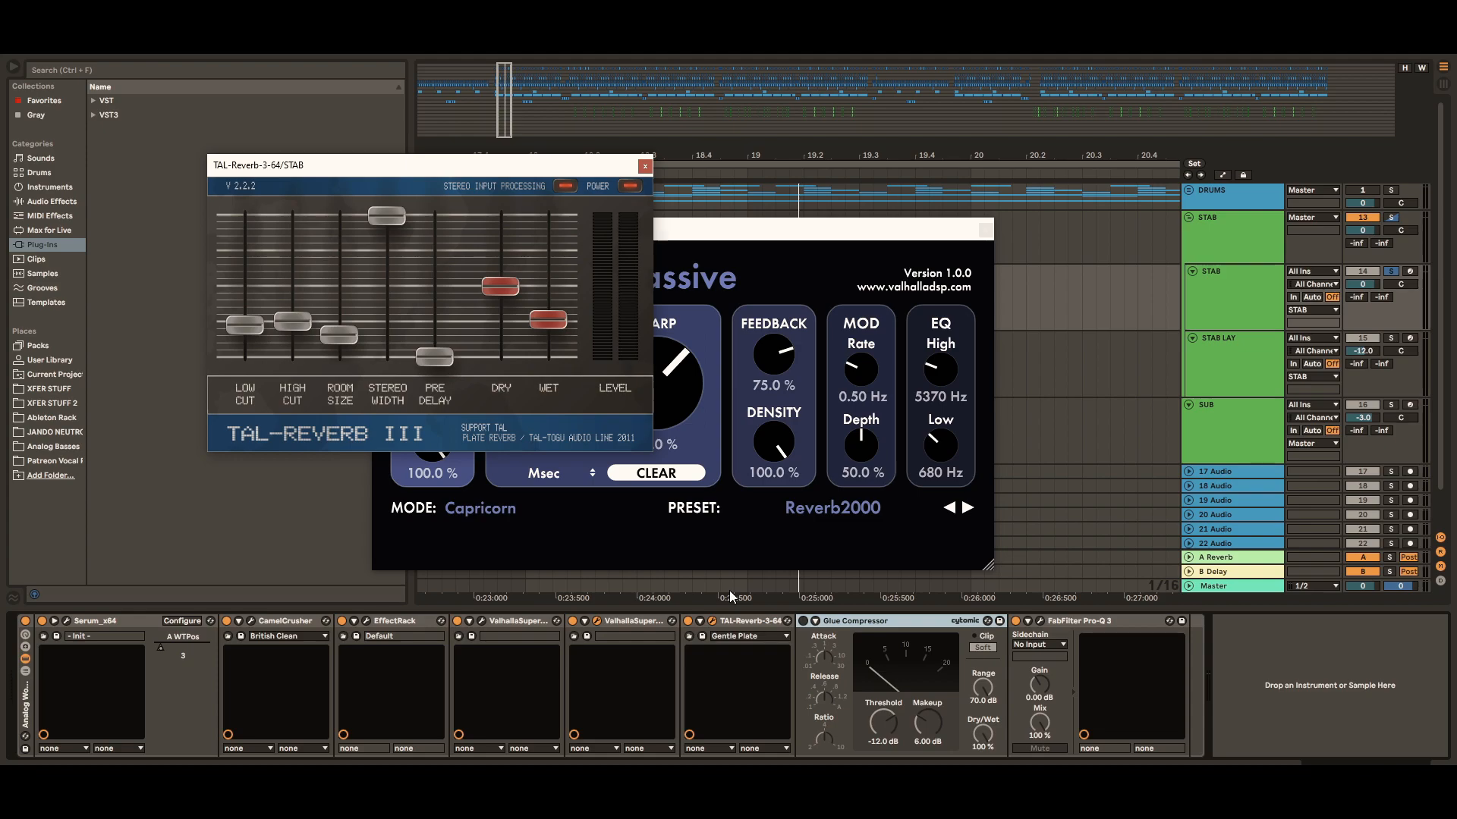
left_click_drag(446, 174, 727, 221)
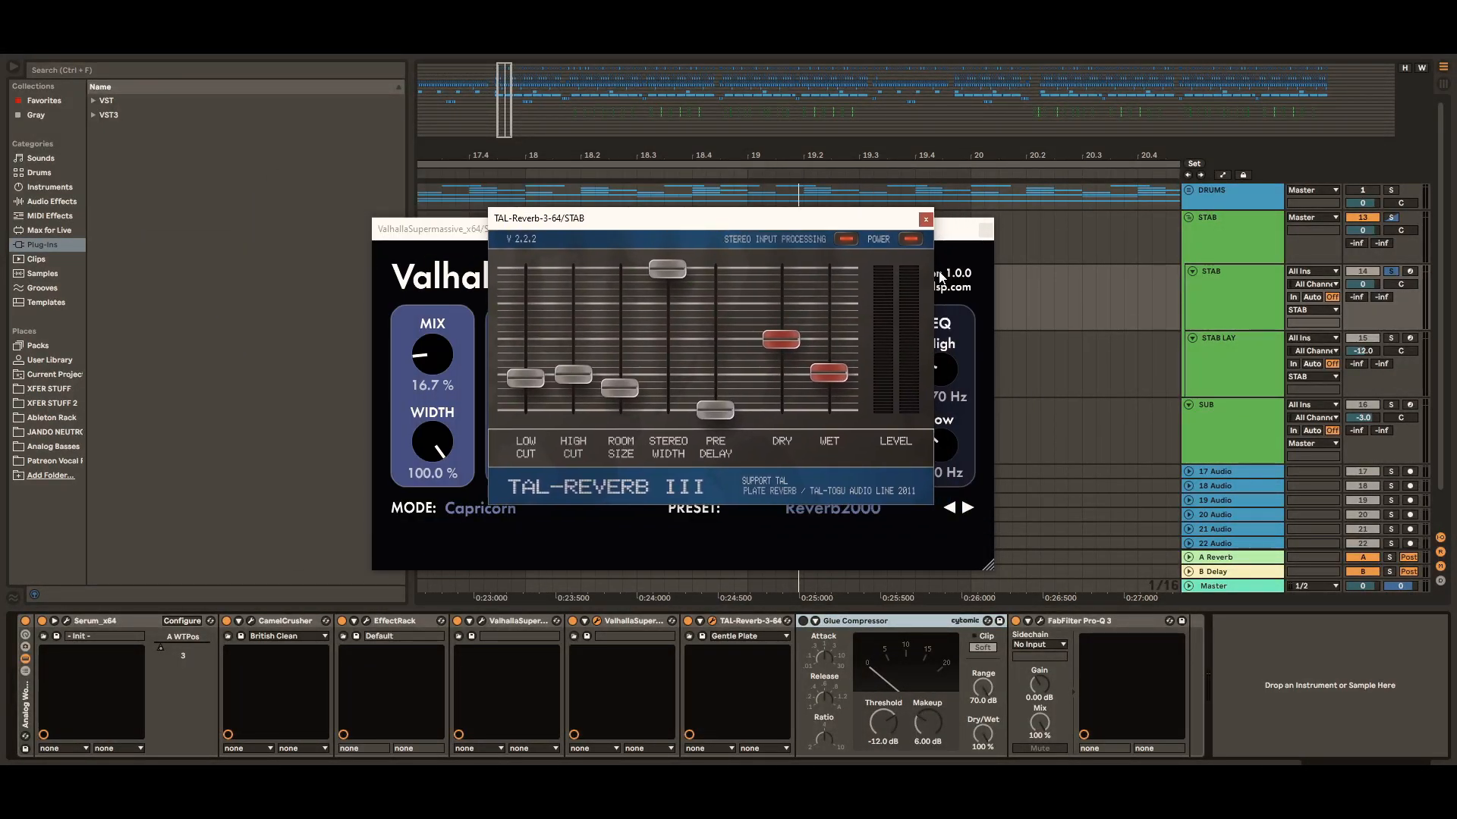
left_click(986, 229)
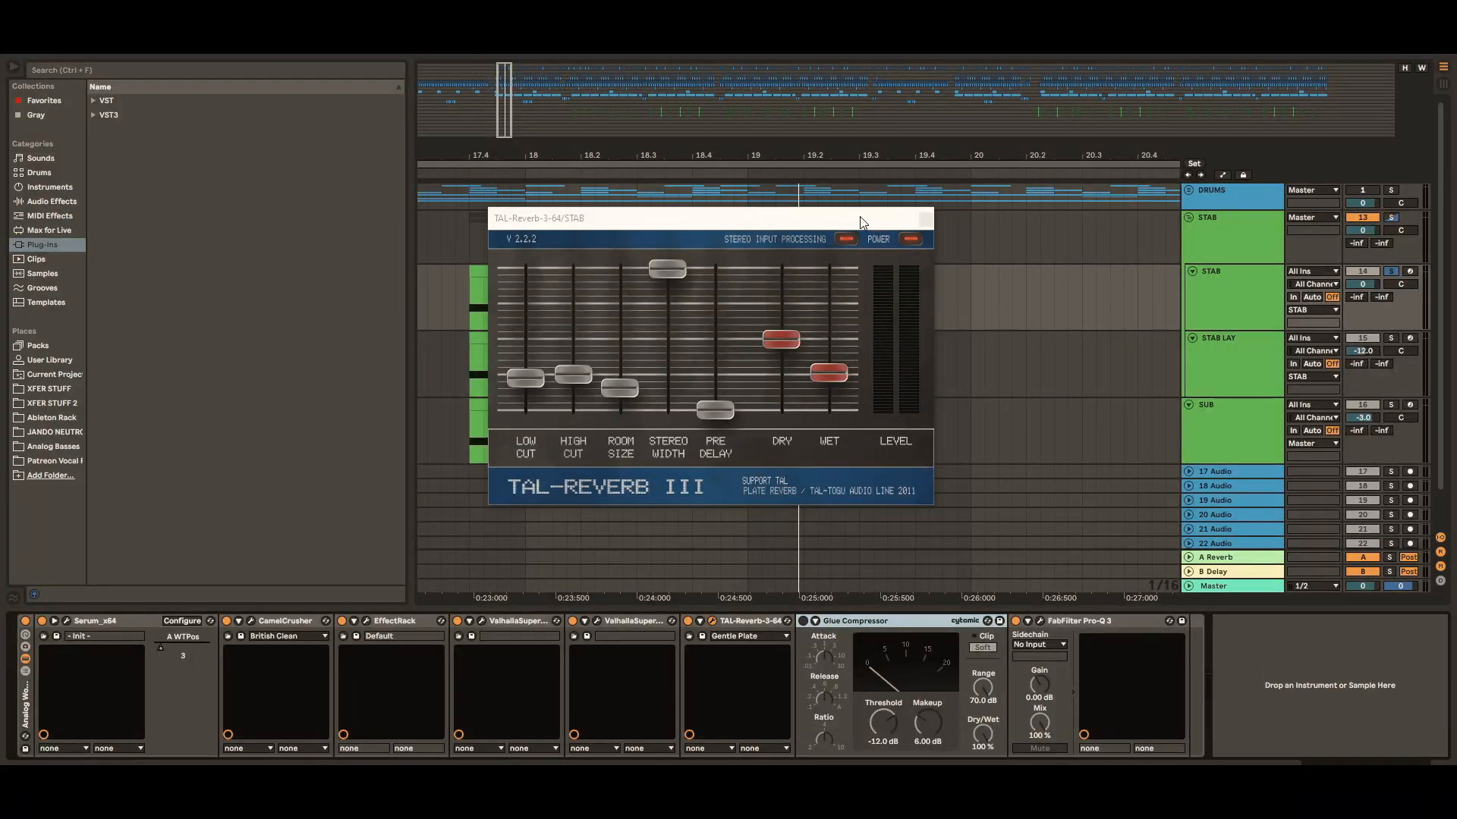
left_click_drag(863, 222, 792, 218)
left_click(745, 516)
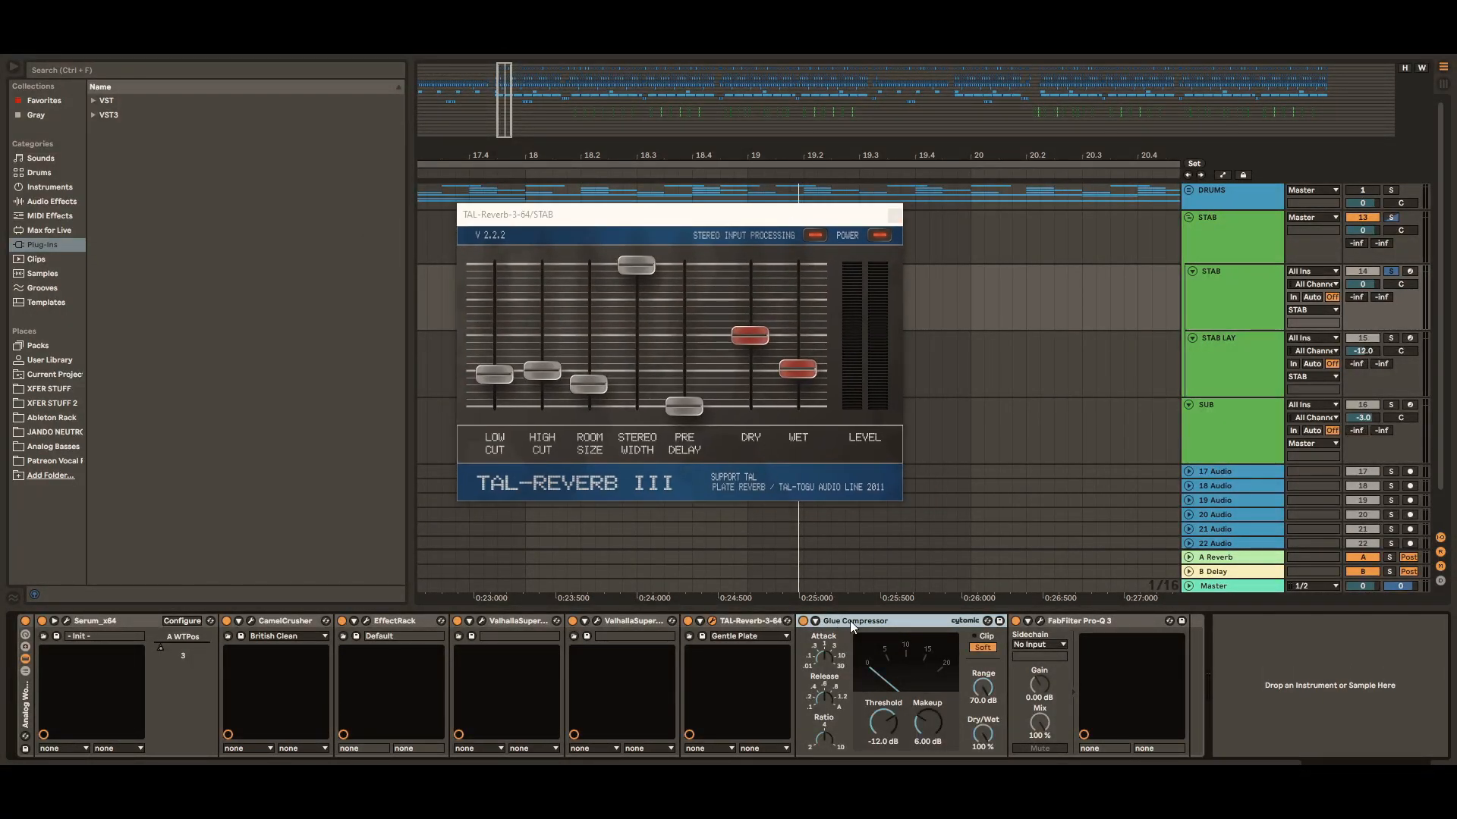
Open FabFilter Pro-Q 3 on the STAB track, inspect its low-mid, upper-mid and high bands, and close the plugin windows.
left_click(1041, 625)
left_click_drag(765, 104, 713, 107)
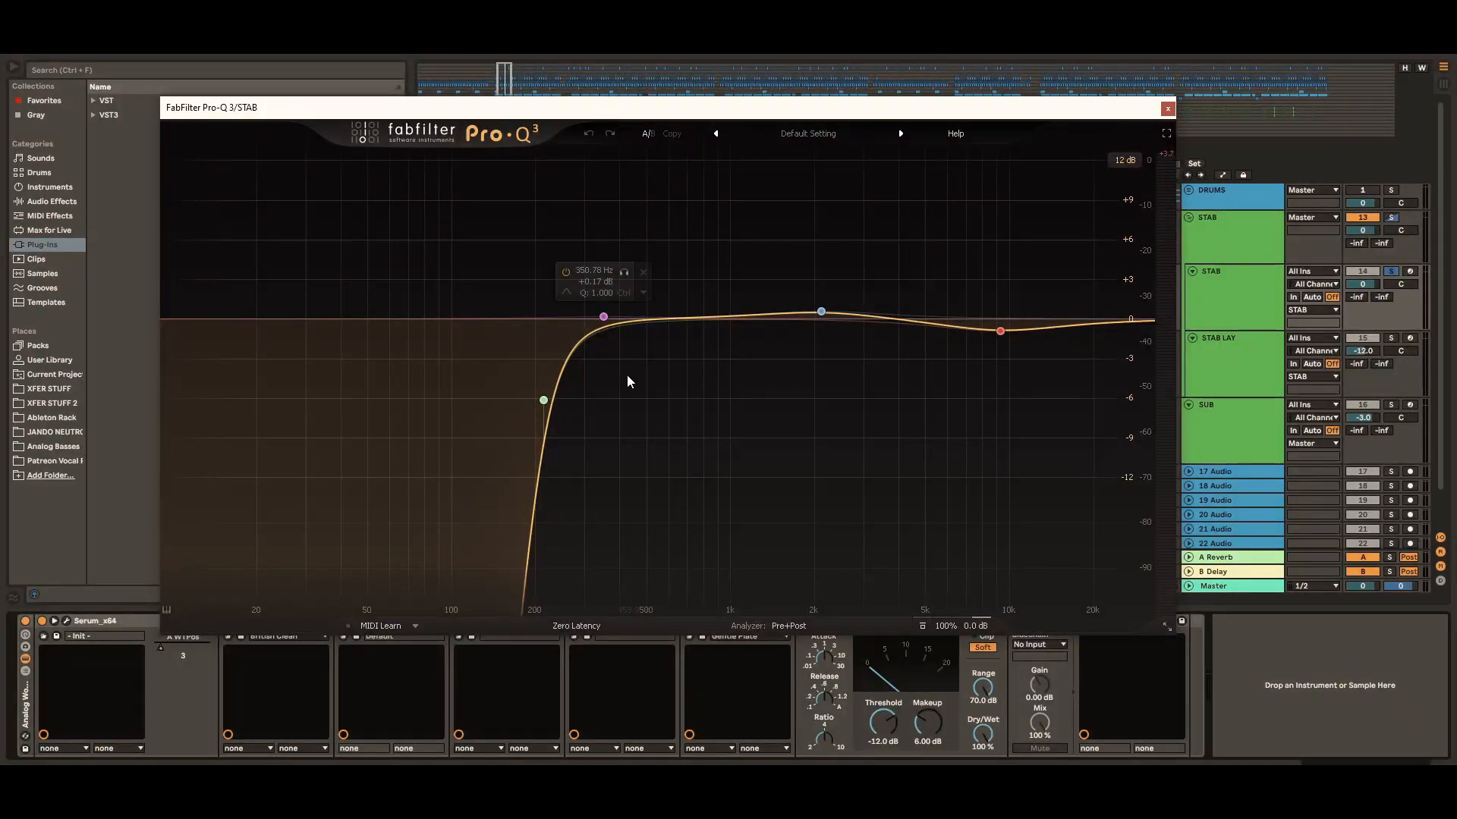
left_click(604, 316)
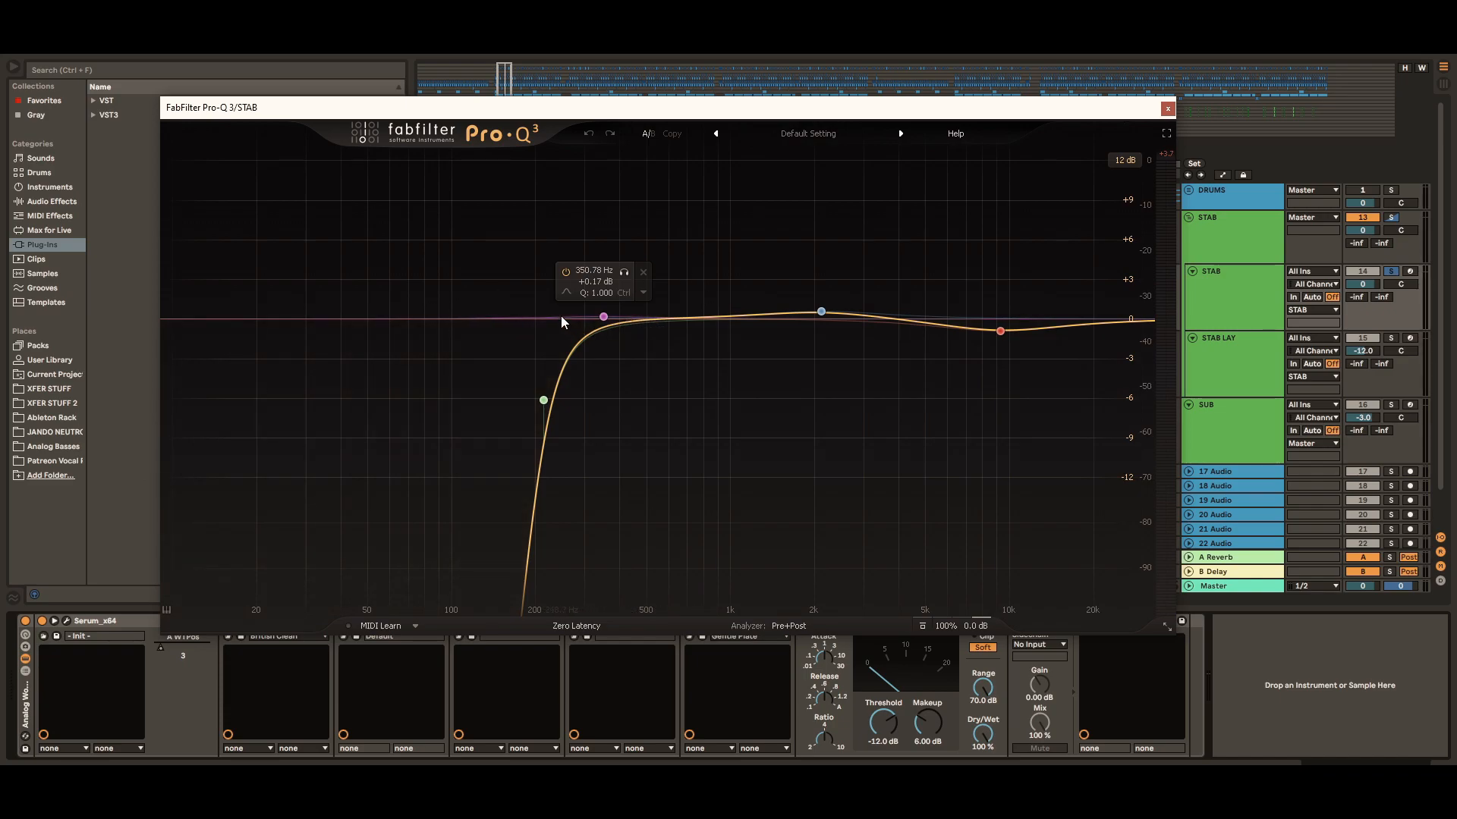
left_click(821, 311)
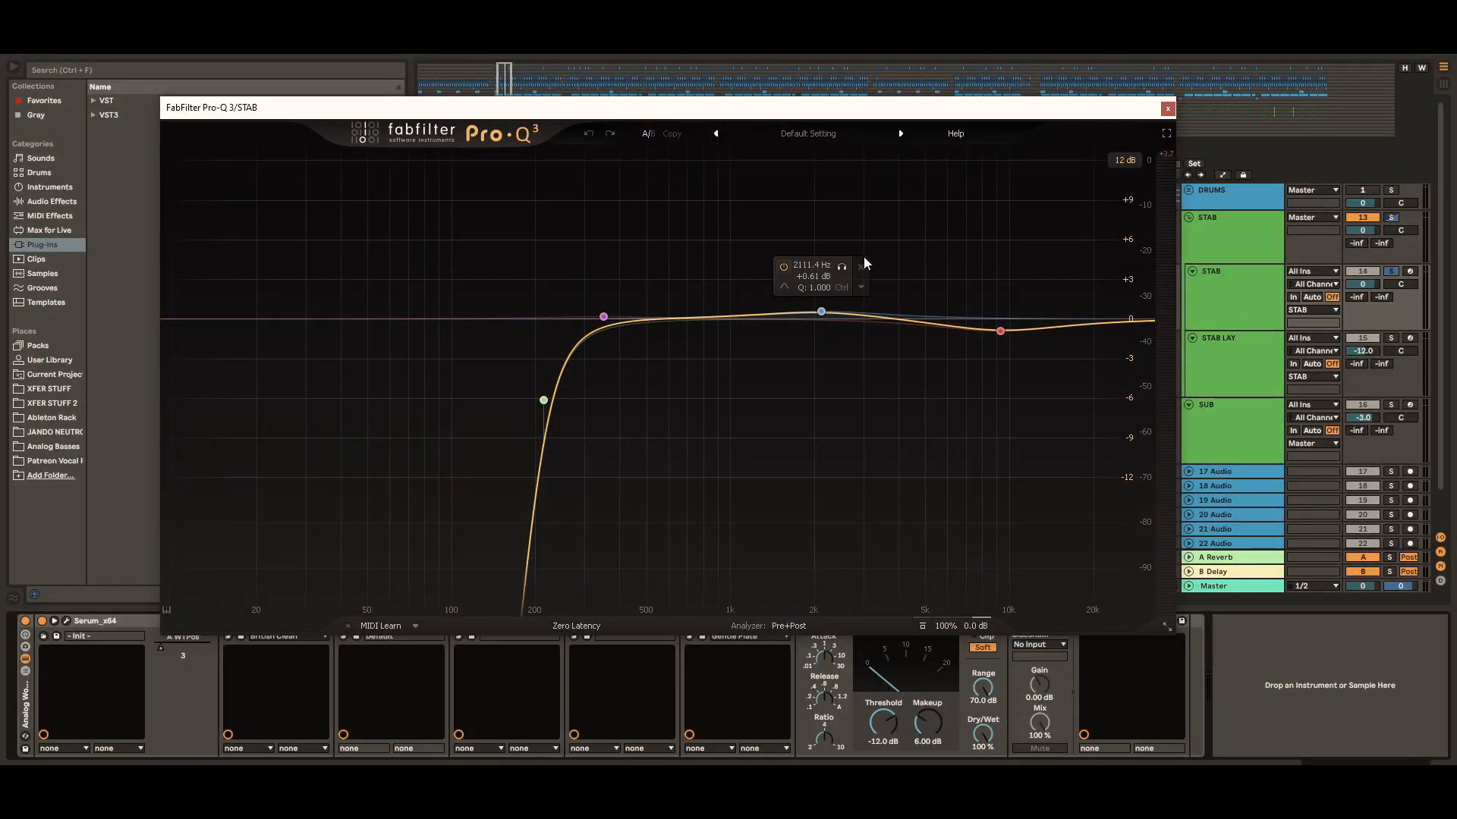
mouse_move(952, 315)
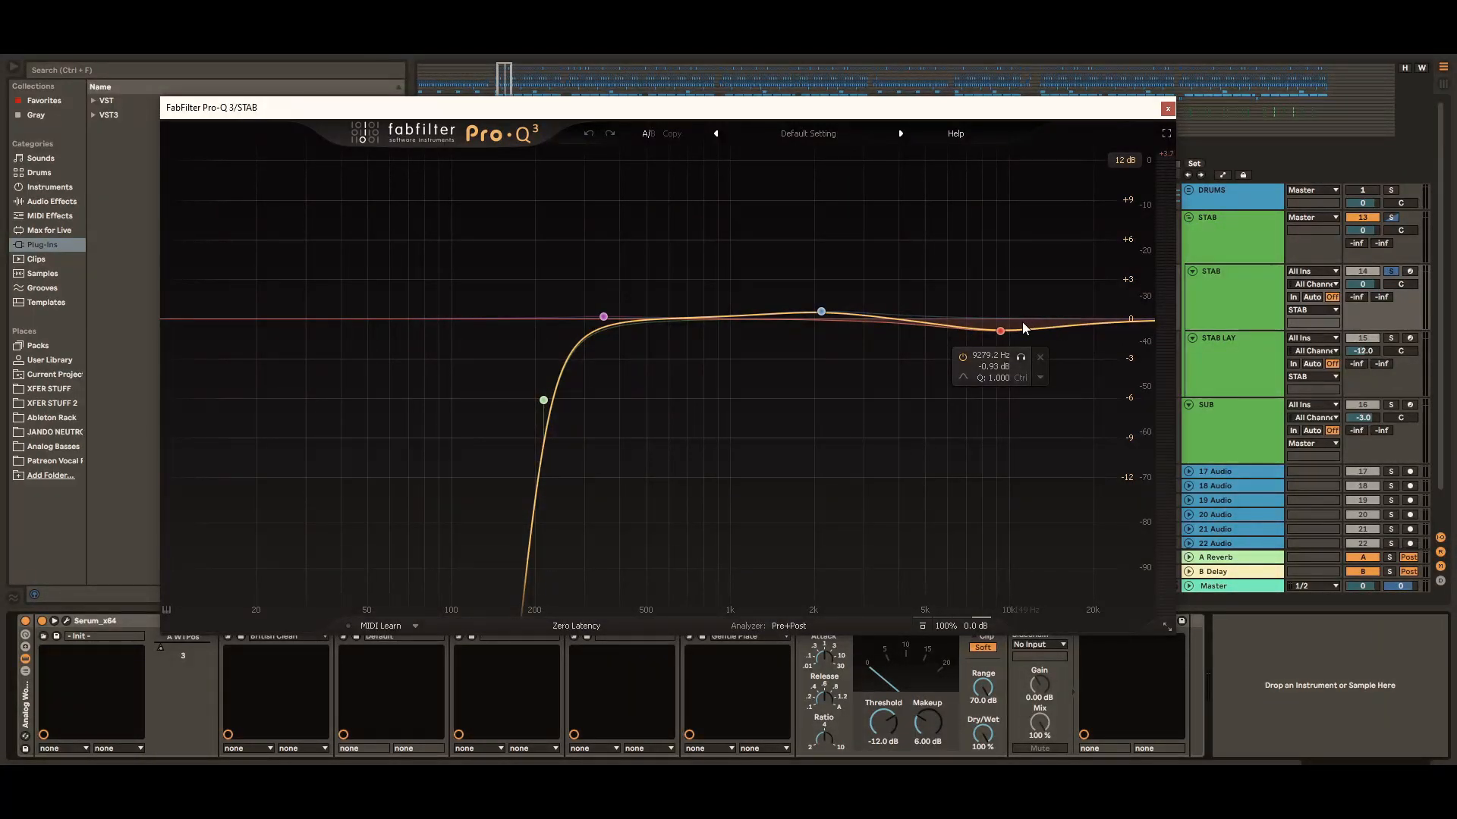
left_click(1168, 110)
left_click(925, 204)
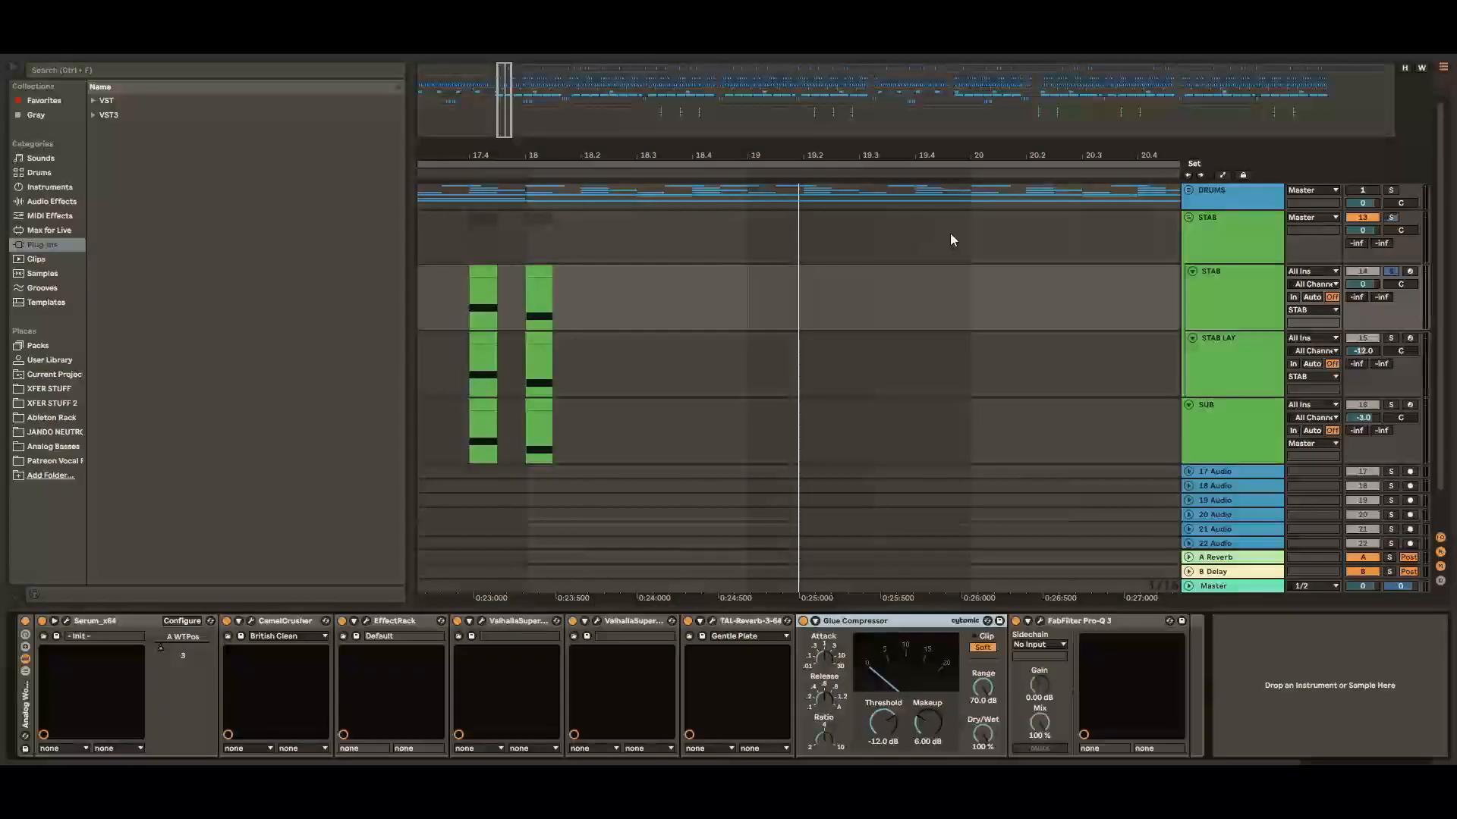
Compare the device chains of the STAB and STAB LAY tracks by switching between them.
left_click(1217, 319)
left_click(1222, 349)
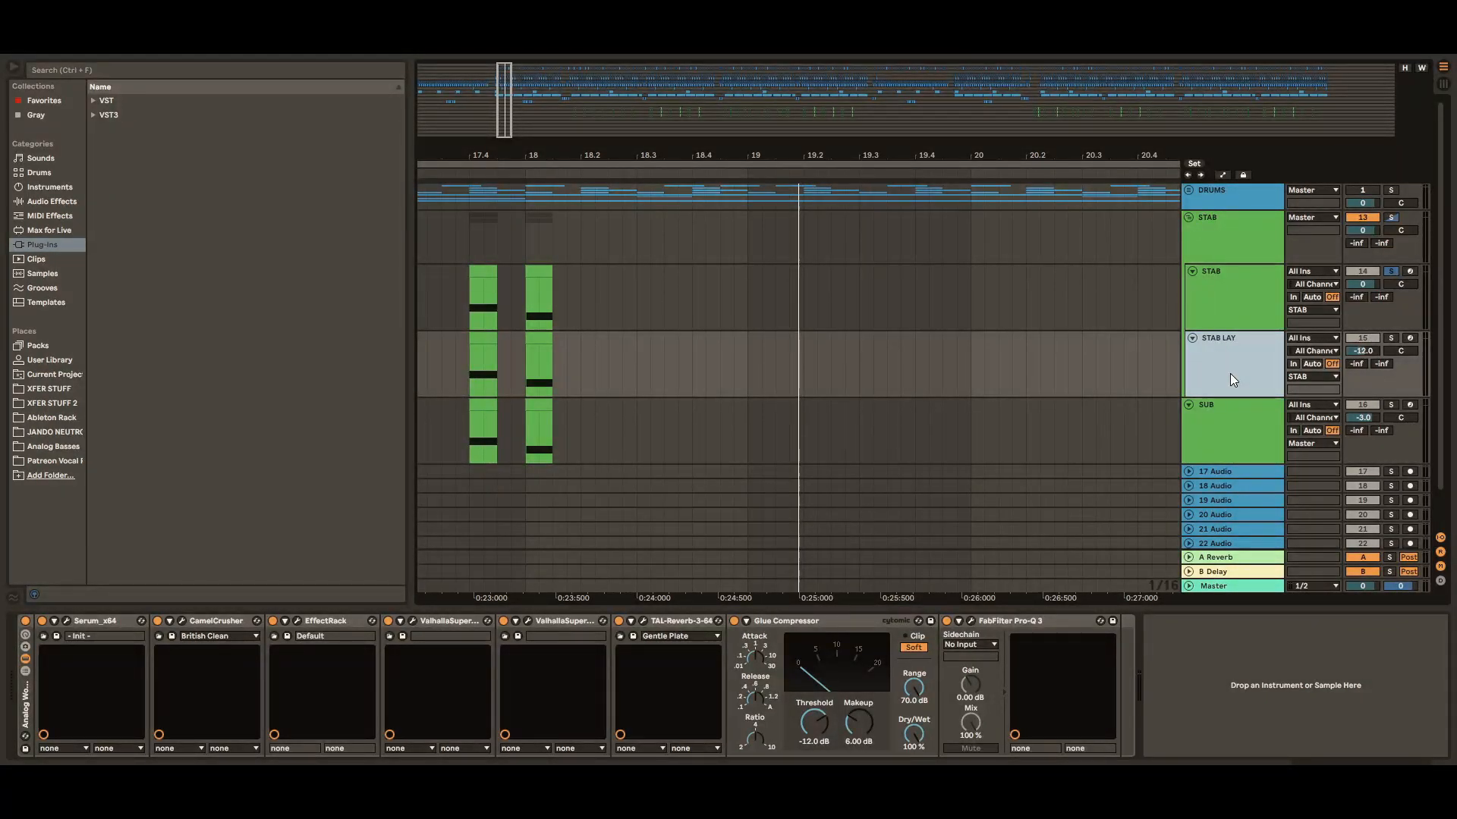
left_click(1214, 300)
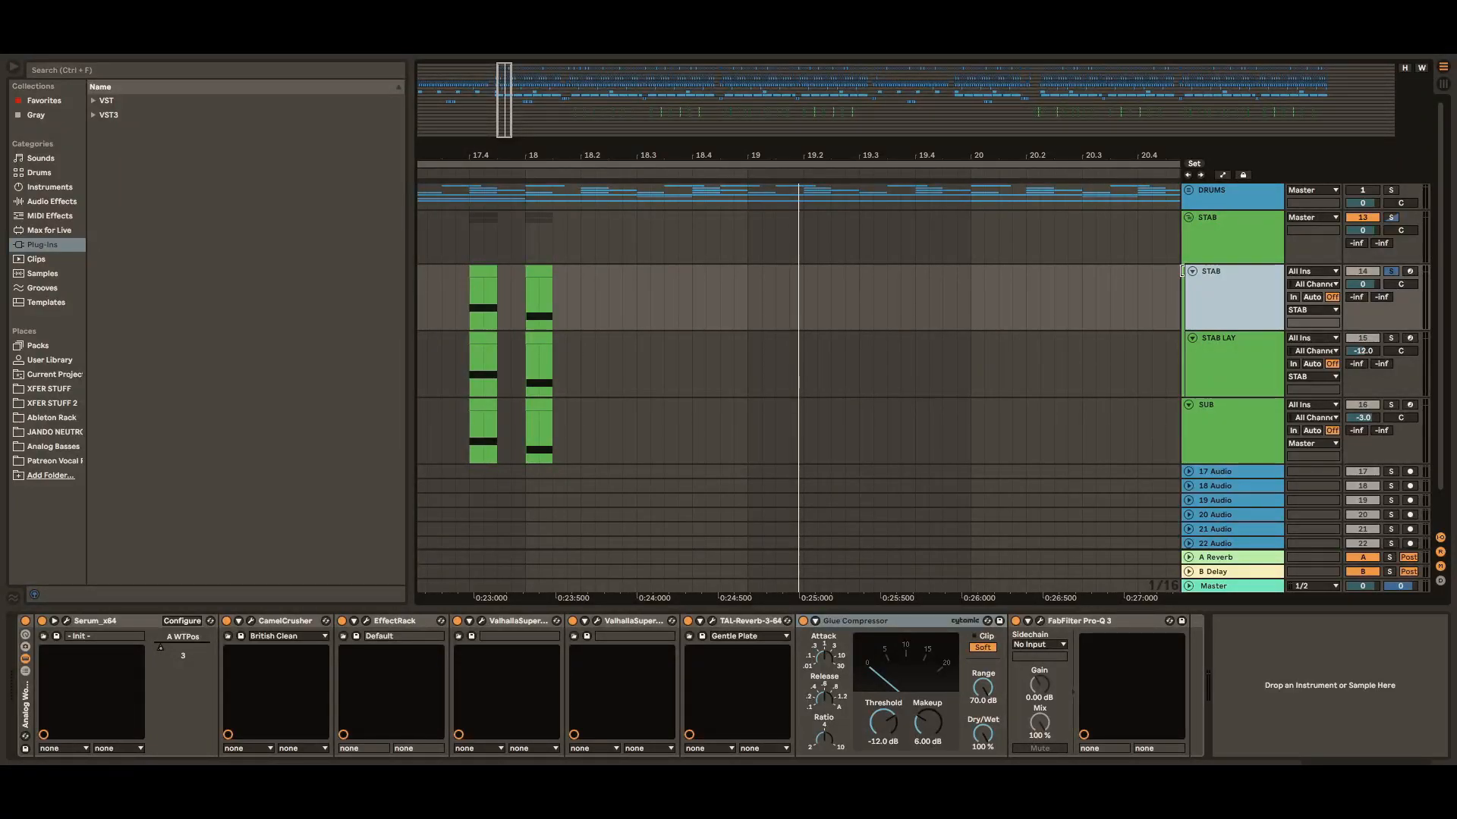
left_click(1252, 364)
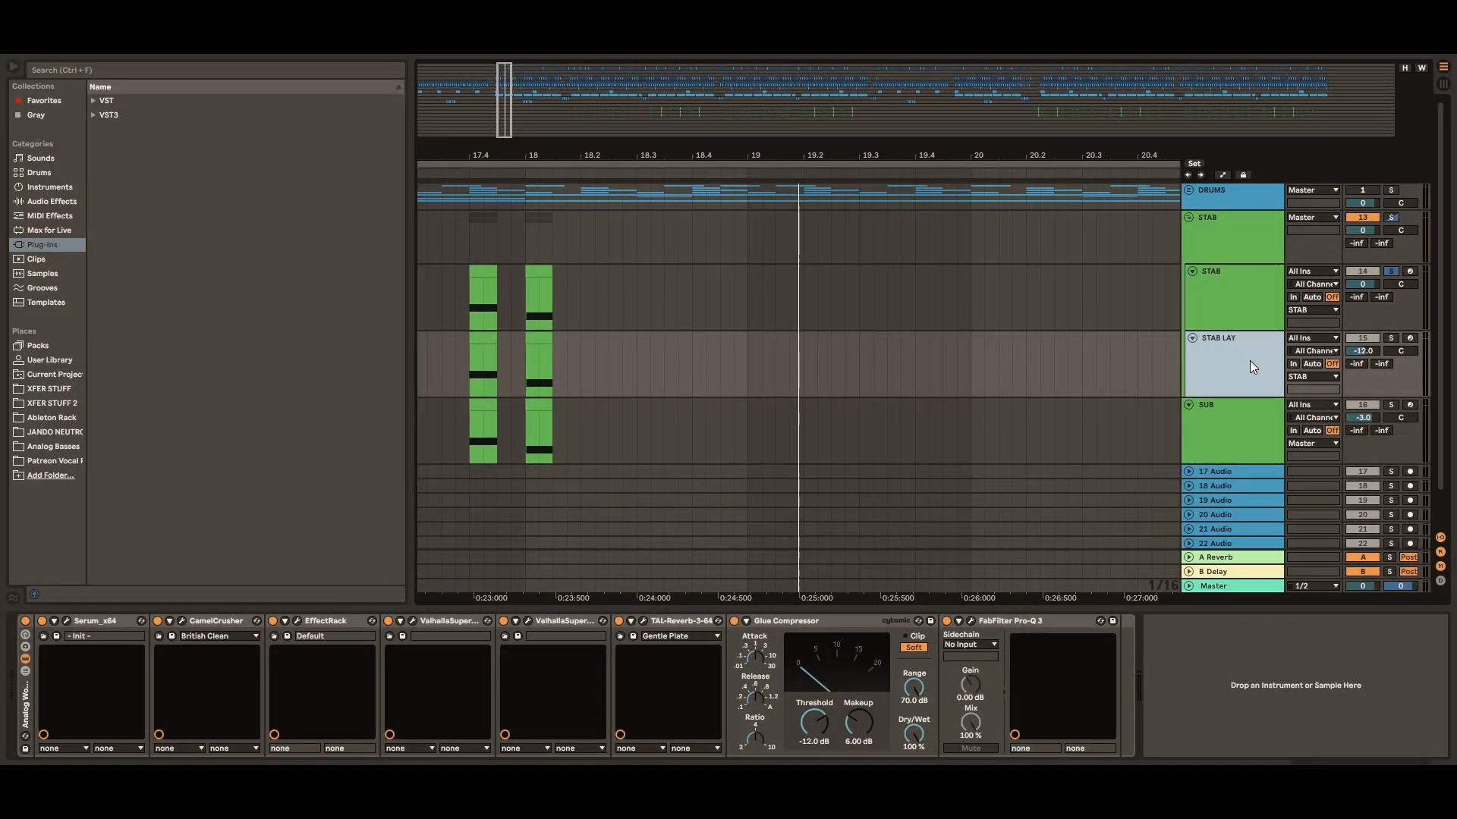